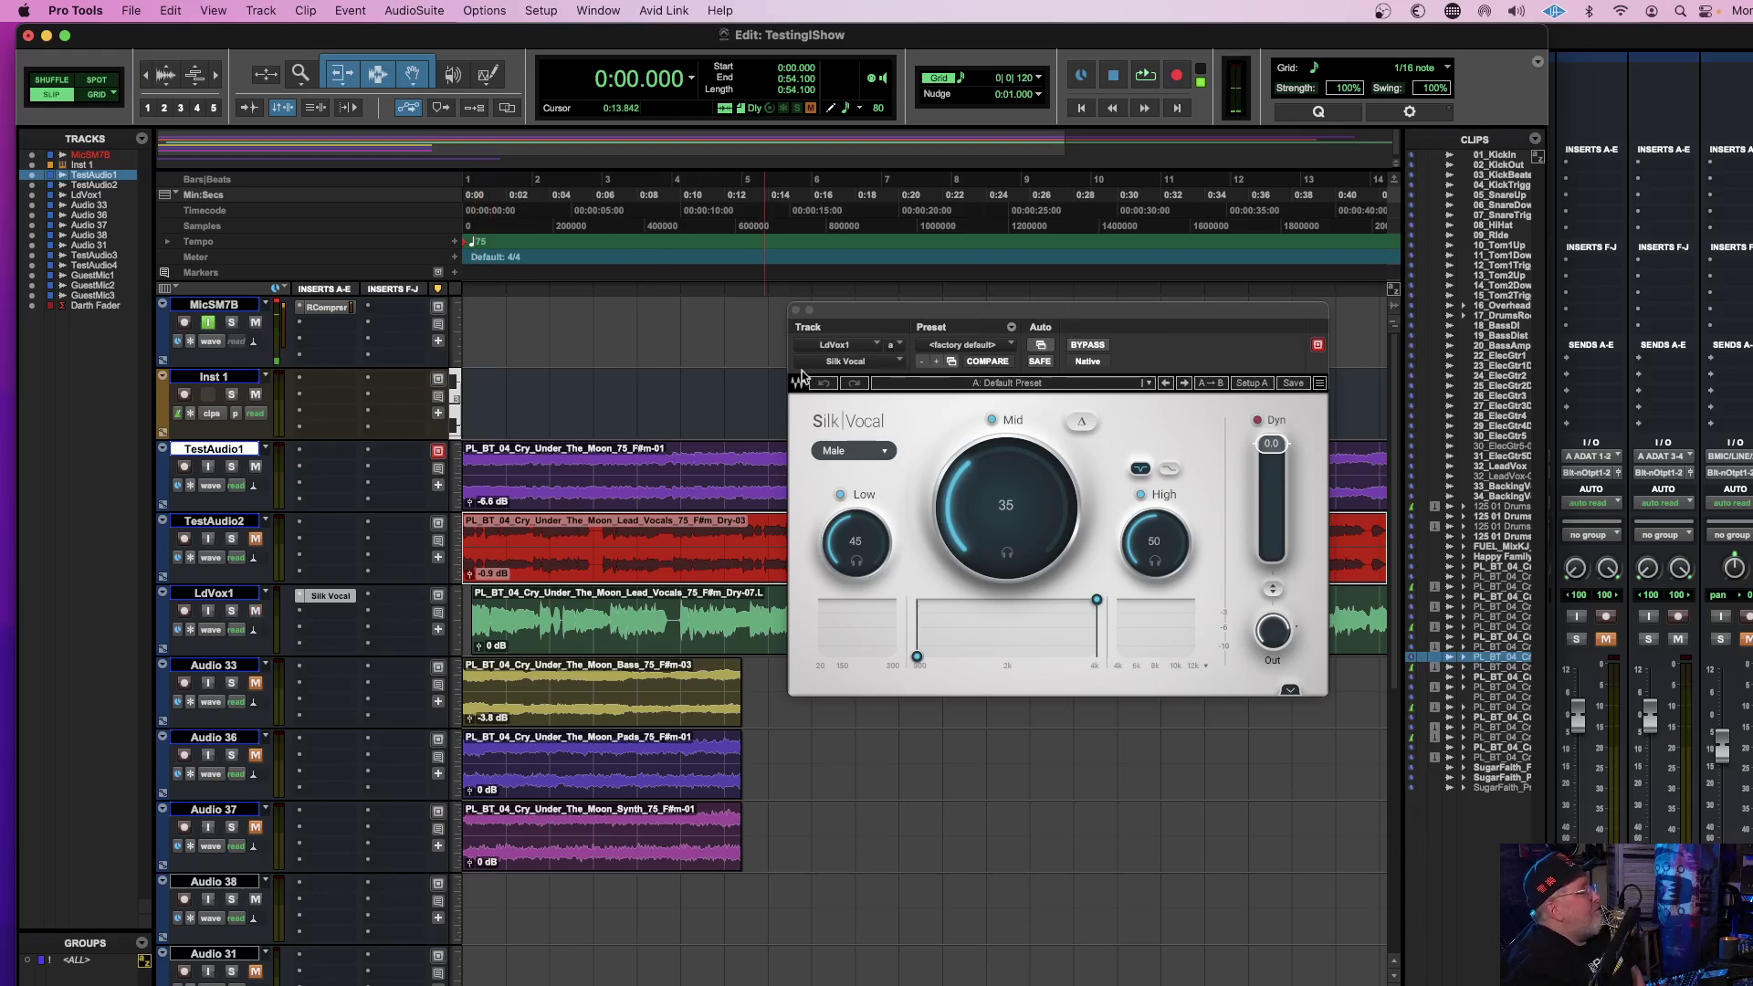
# Expand Silk Vocal's HPF, Speed, Precision, Makeup, Gate and Mix panel and set dynamics to 0.0.
pyautogui.moveTo(879, 315); pyautogui.dragTo(882, 391)
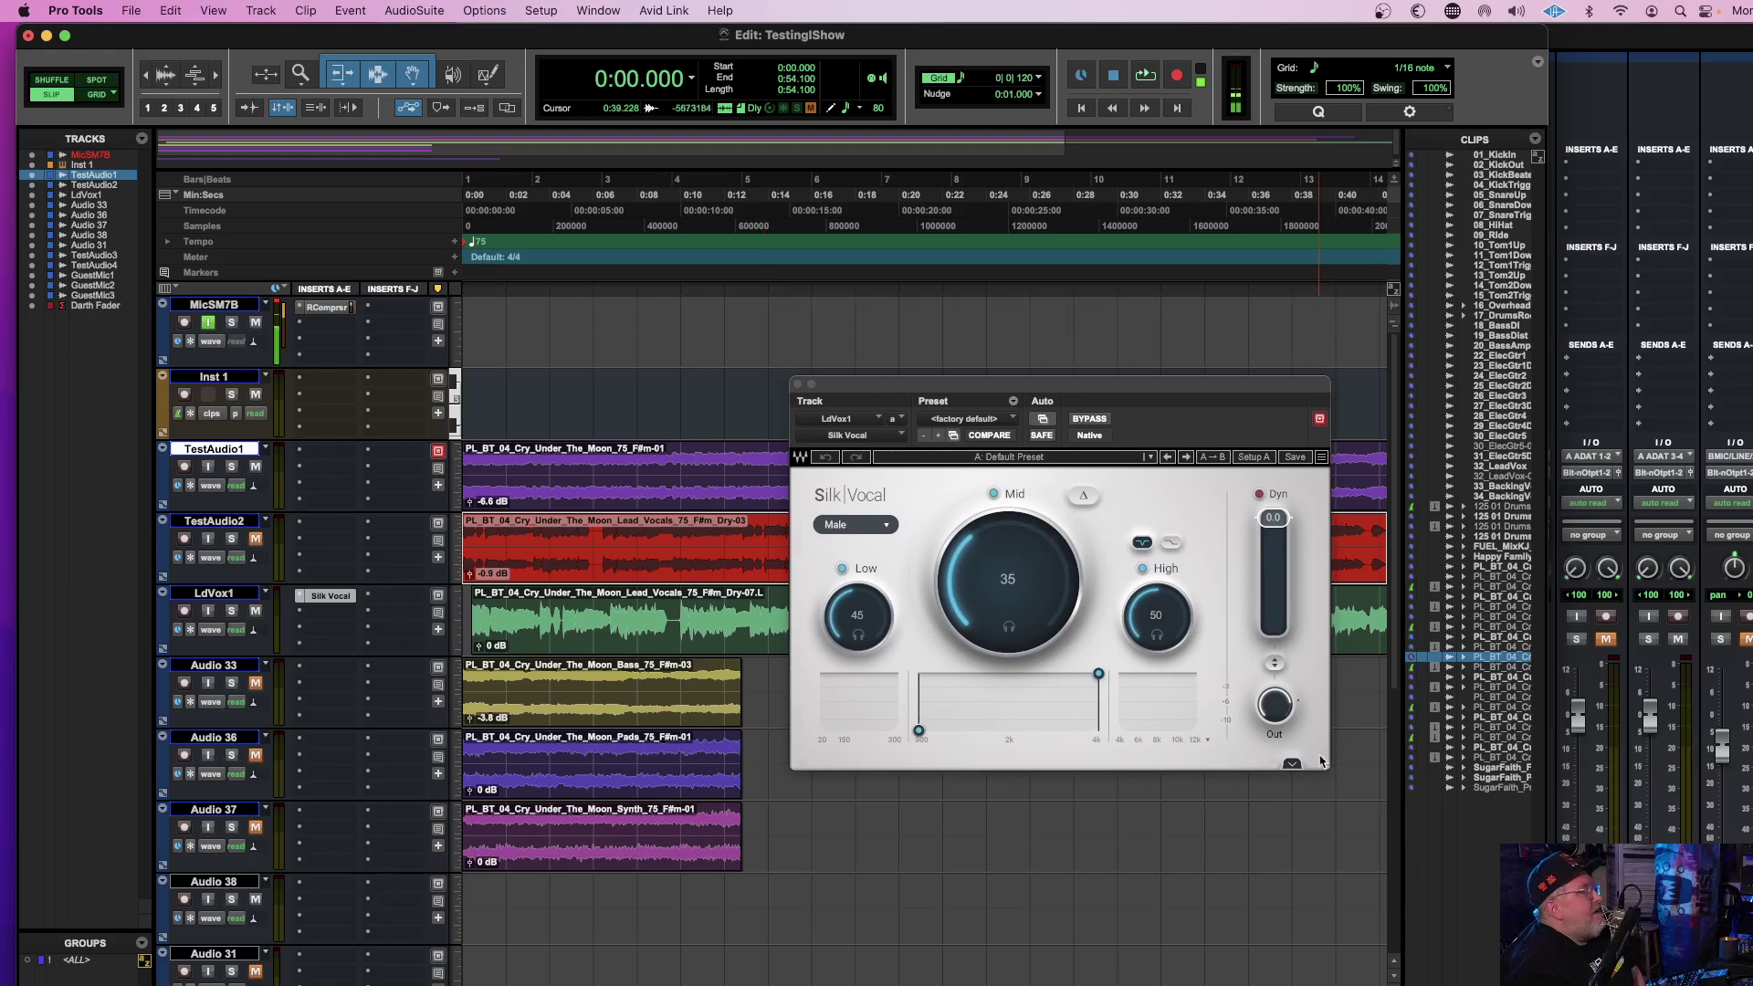
pyautogui.click(1292, 765)
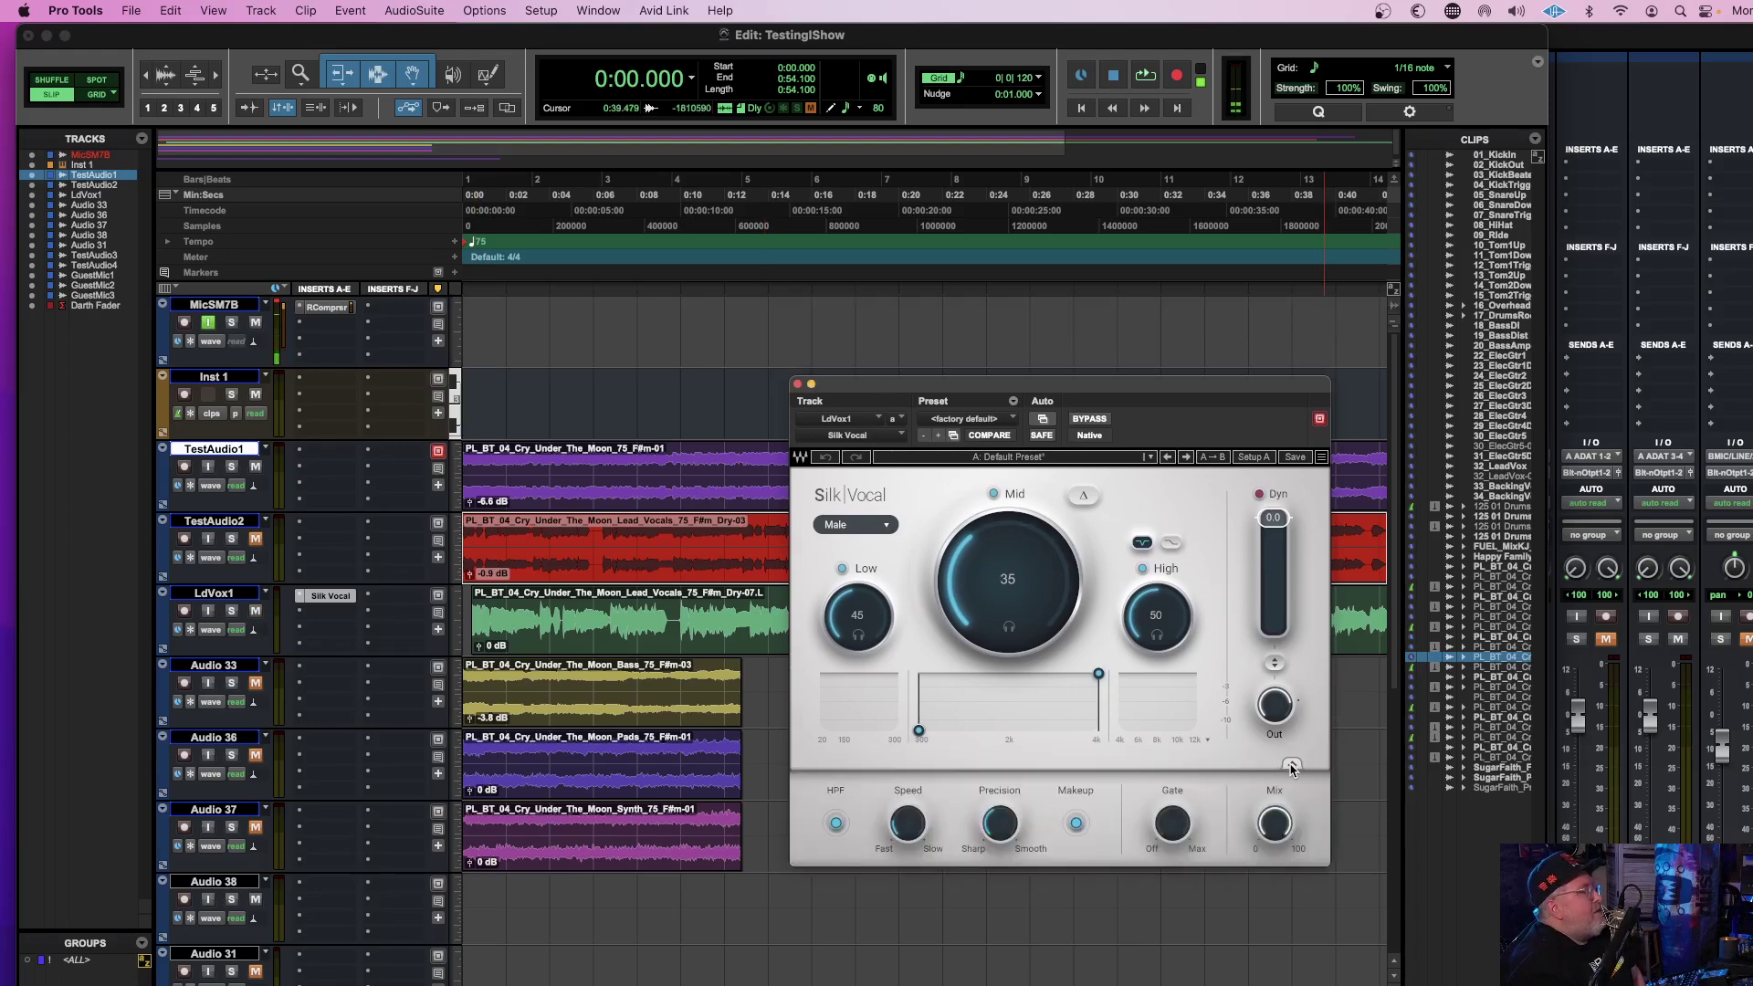
pyautogui.click(1292, 767)
pyautogui.click(1291, 766)
pyautogui.click(1292, 766)
pyautogui.click(1292, 766)
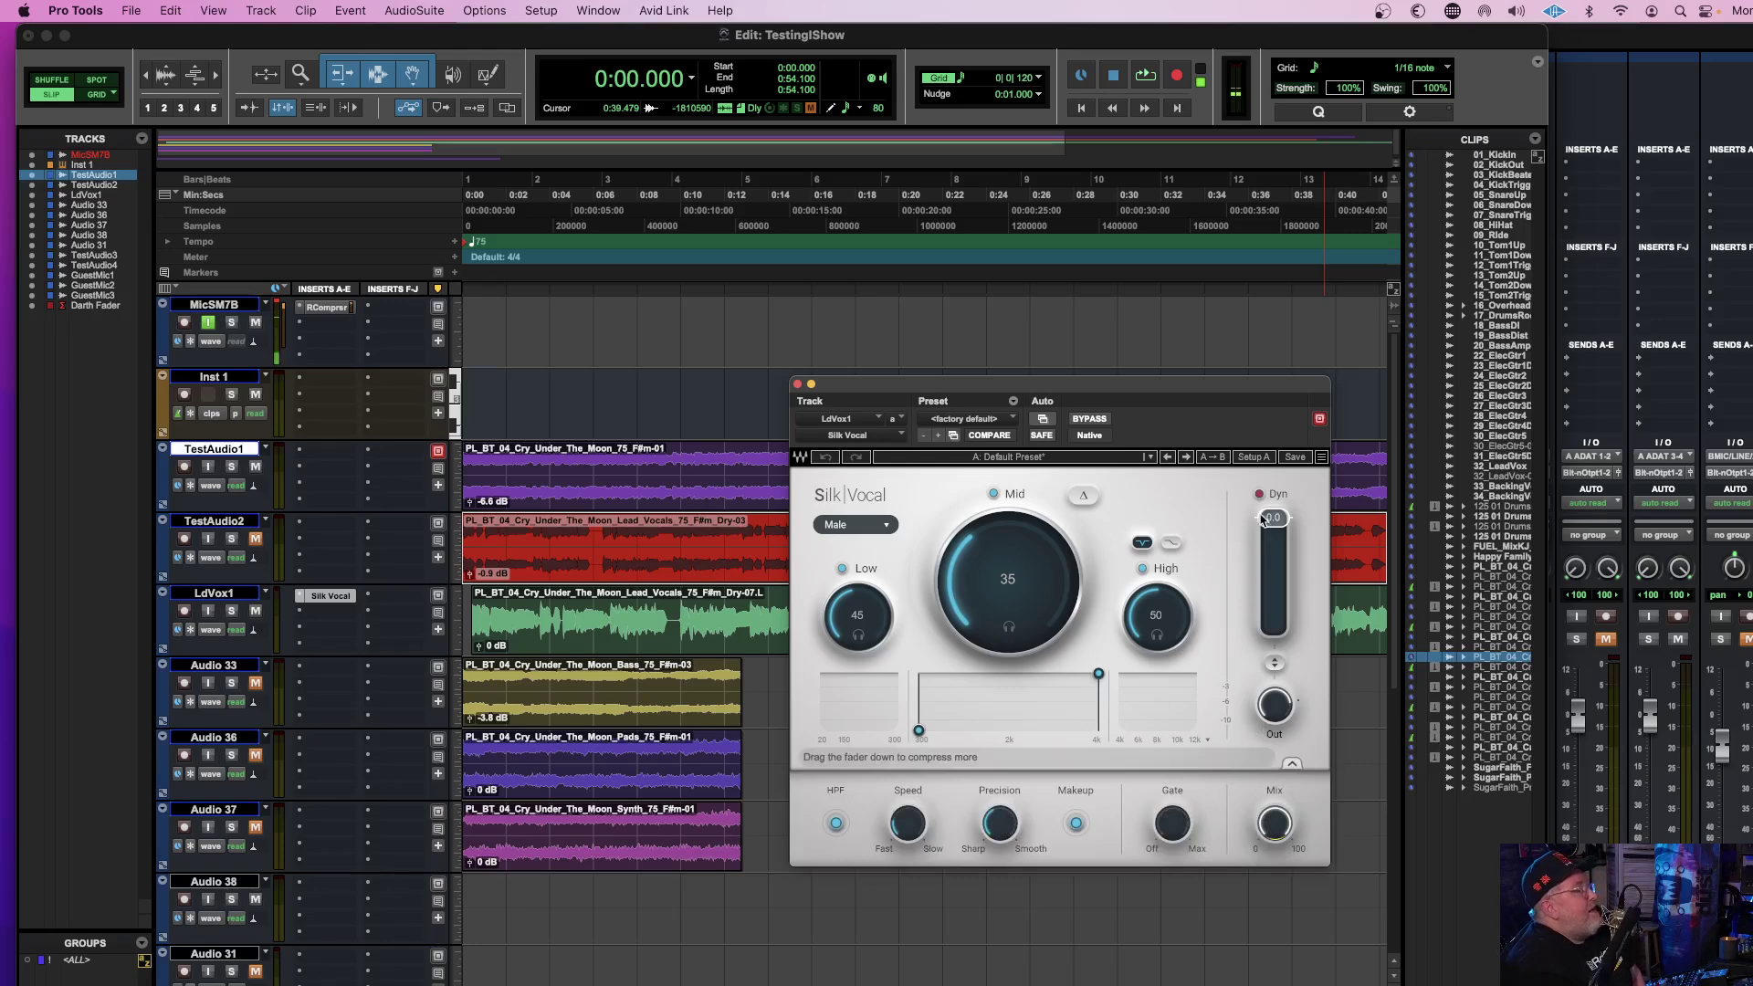
pyautogui.moveTo(1274, 558); pyautogui.dragTo(1273, 518)
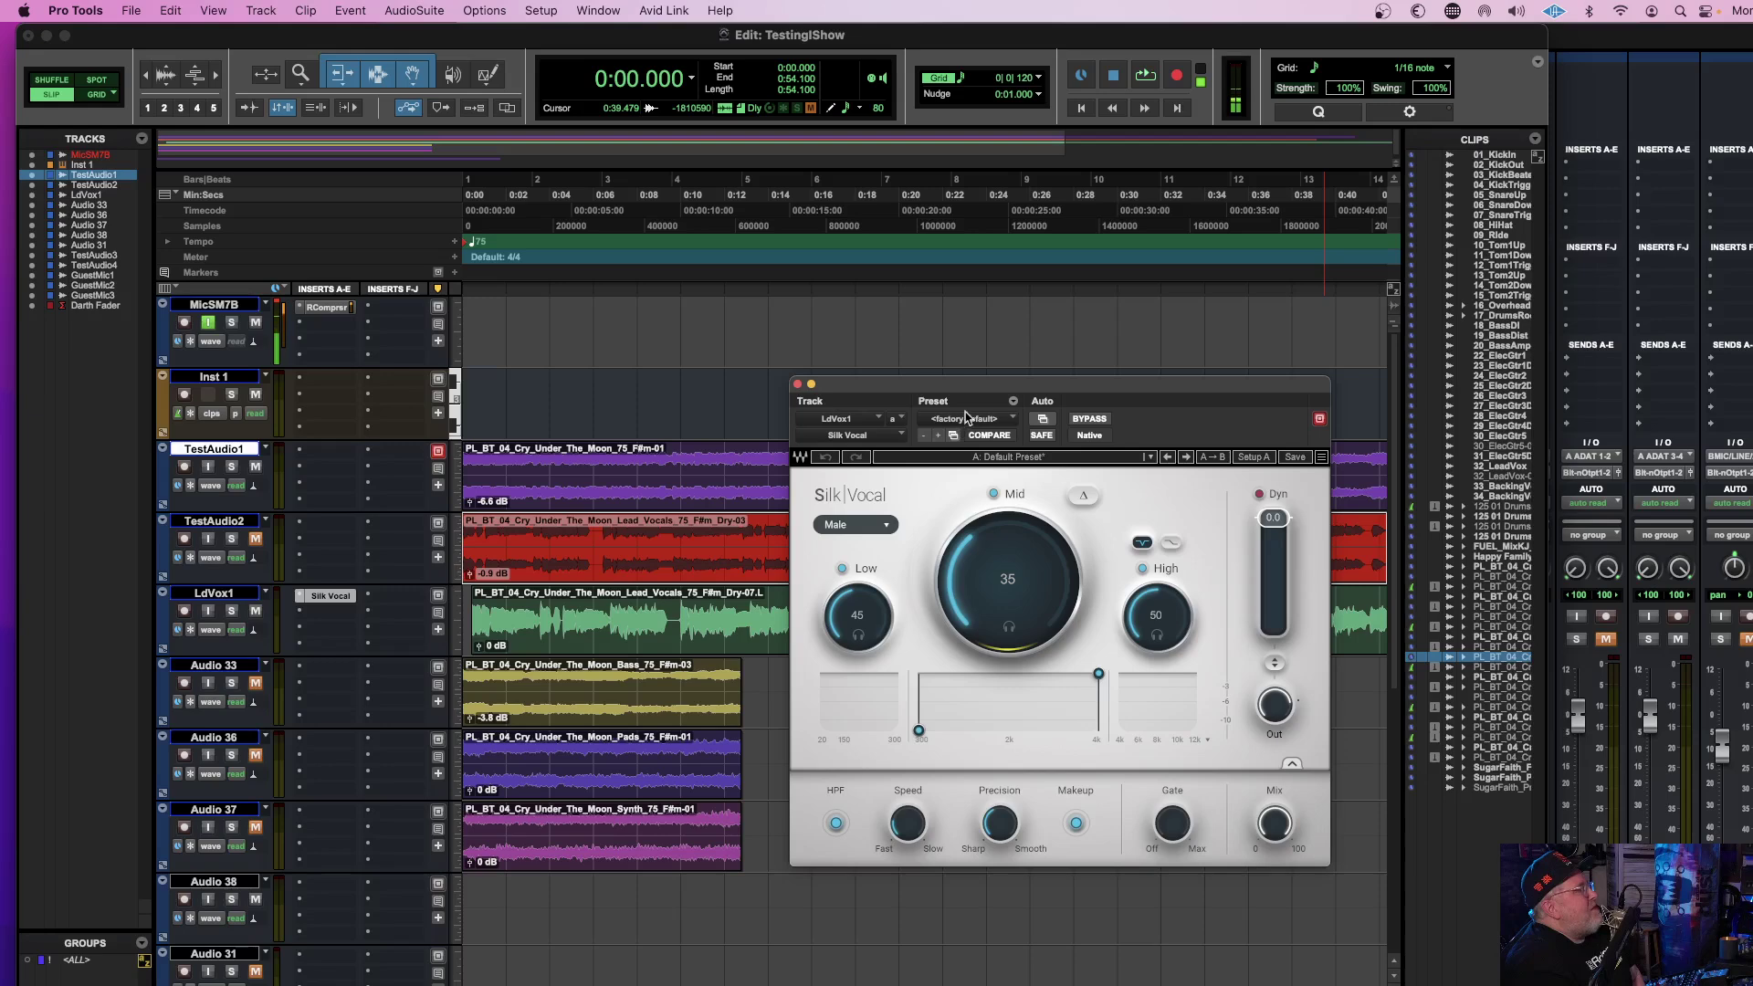
pyautogui.moveTo(968, 386); pyautogui.dragTo(936, 323)
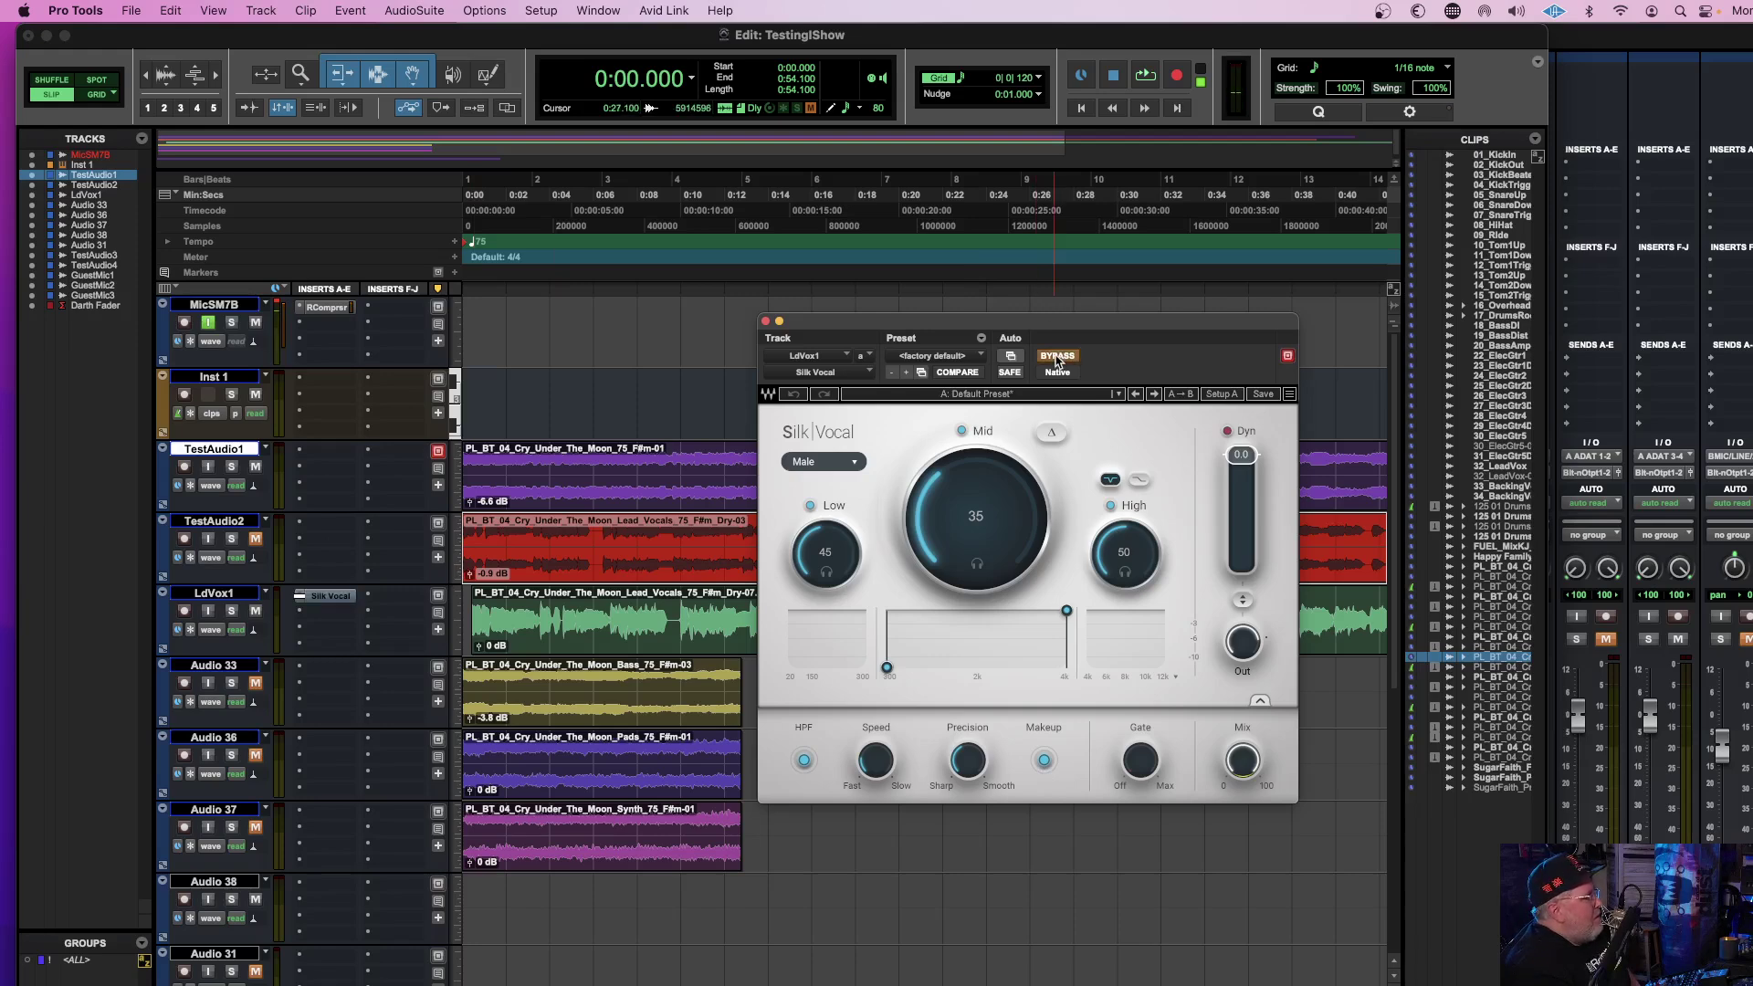
# Mute TestAudio1 and play LdVox1, switching Silk Vocal from bypassed to active.
pyautogui.press('space')
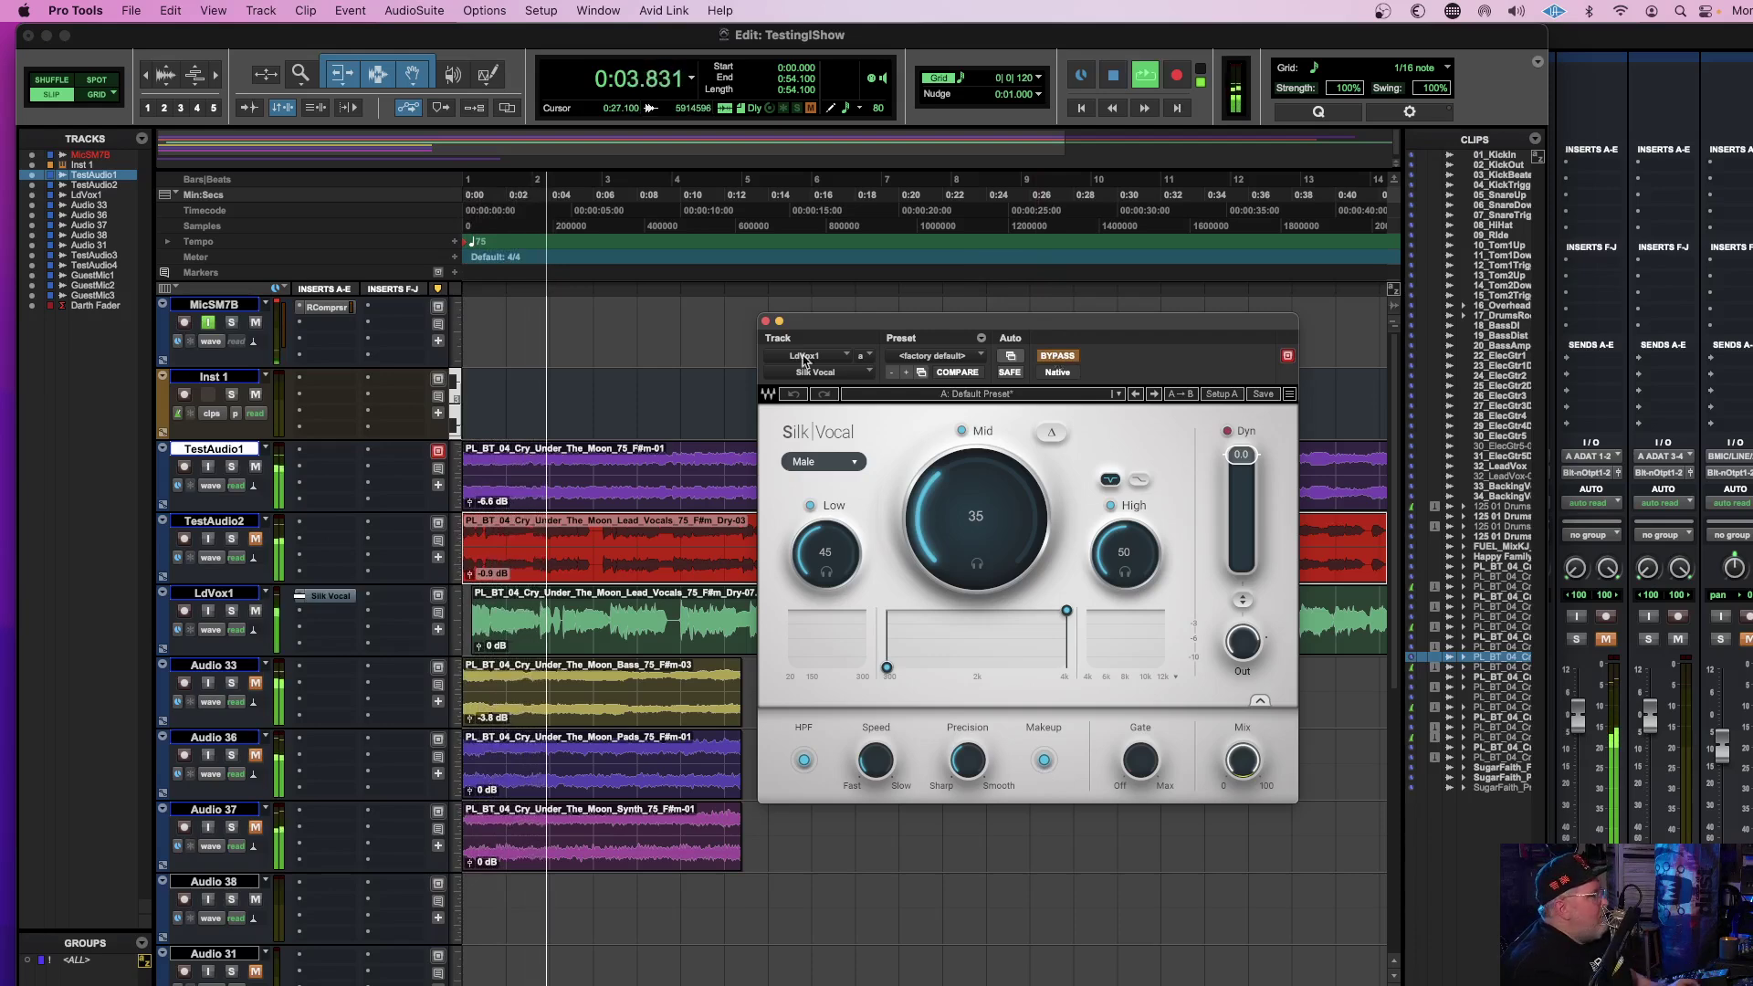
pyautogui.press('space')
pyautogui.click(256, 467)
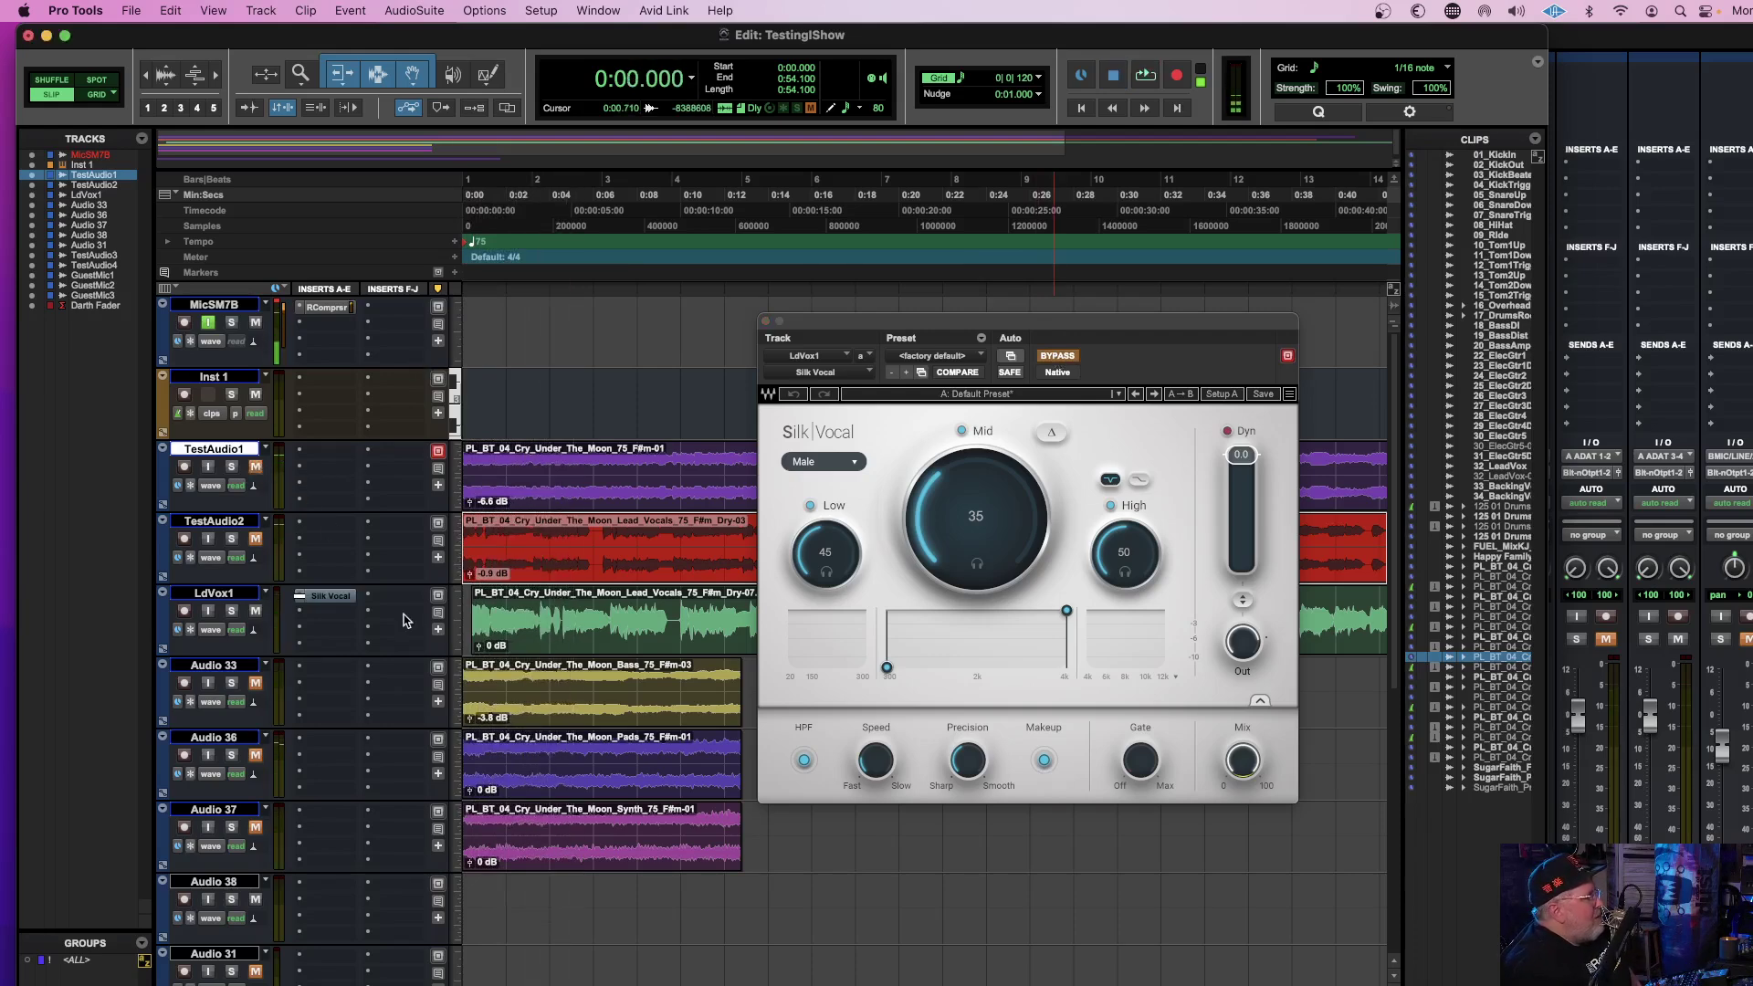
pyautogui.press('space')
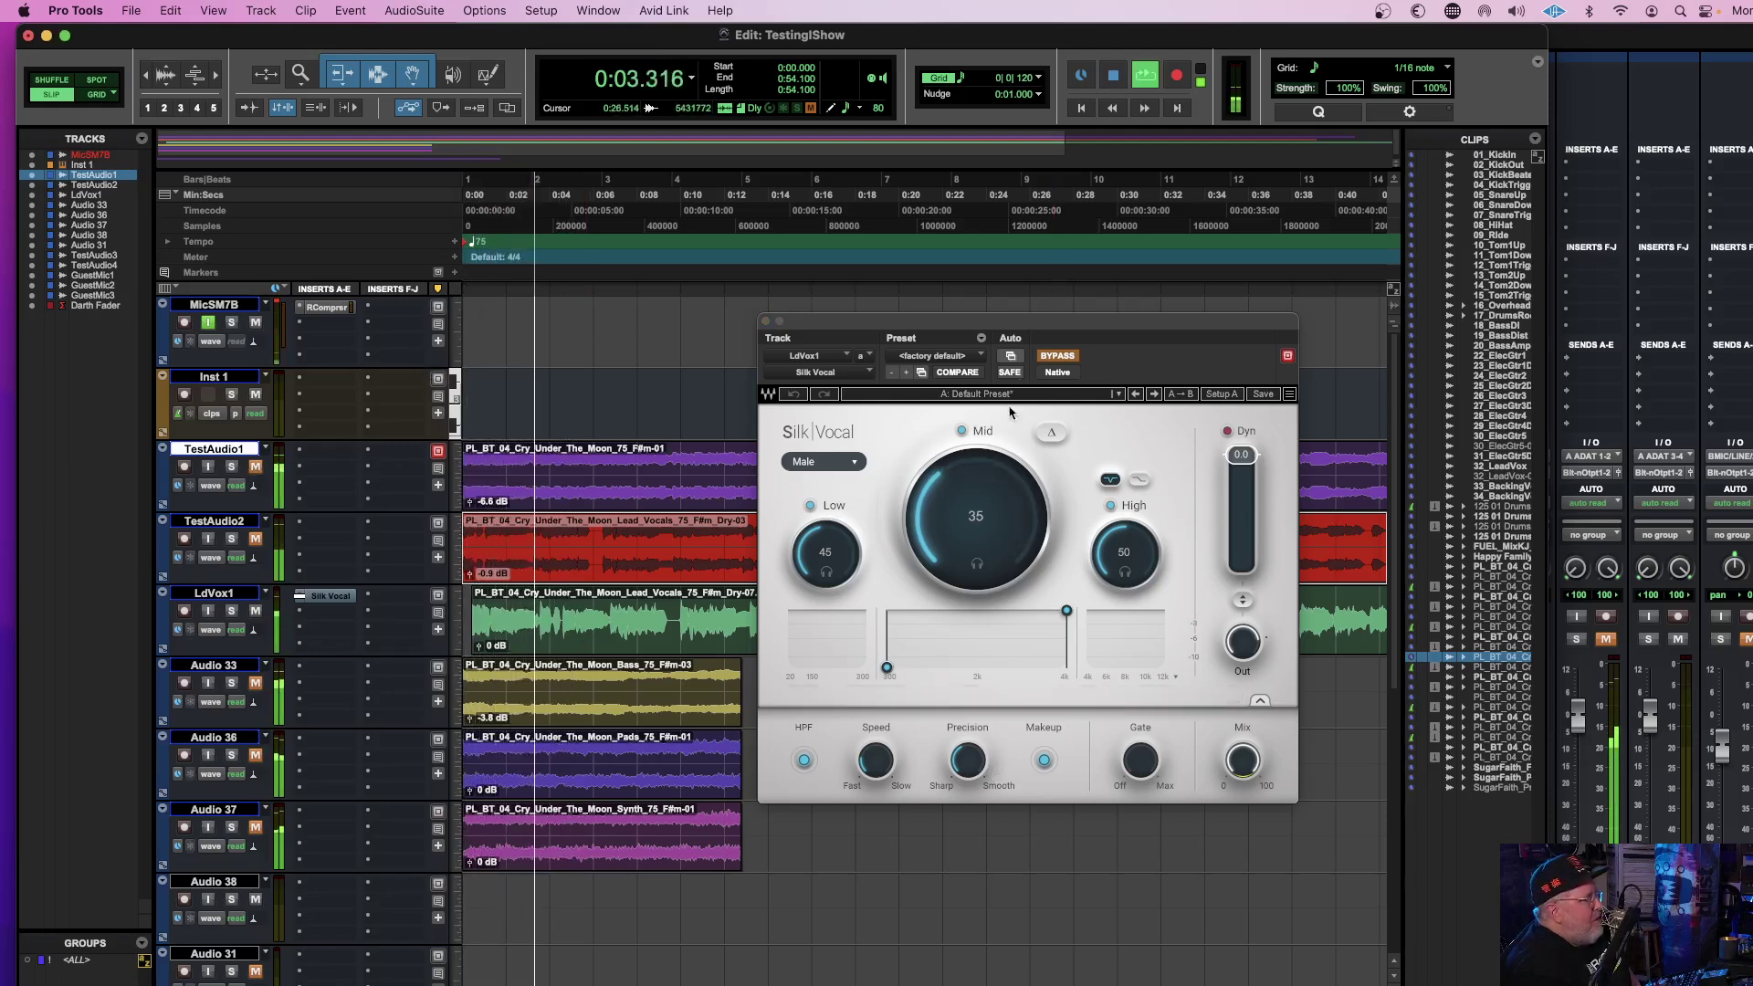
pyautogui.click(1058, 356)
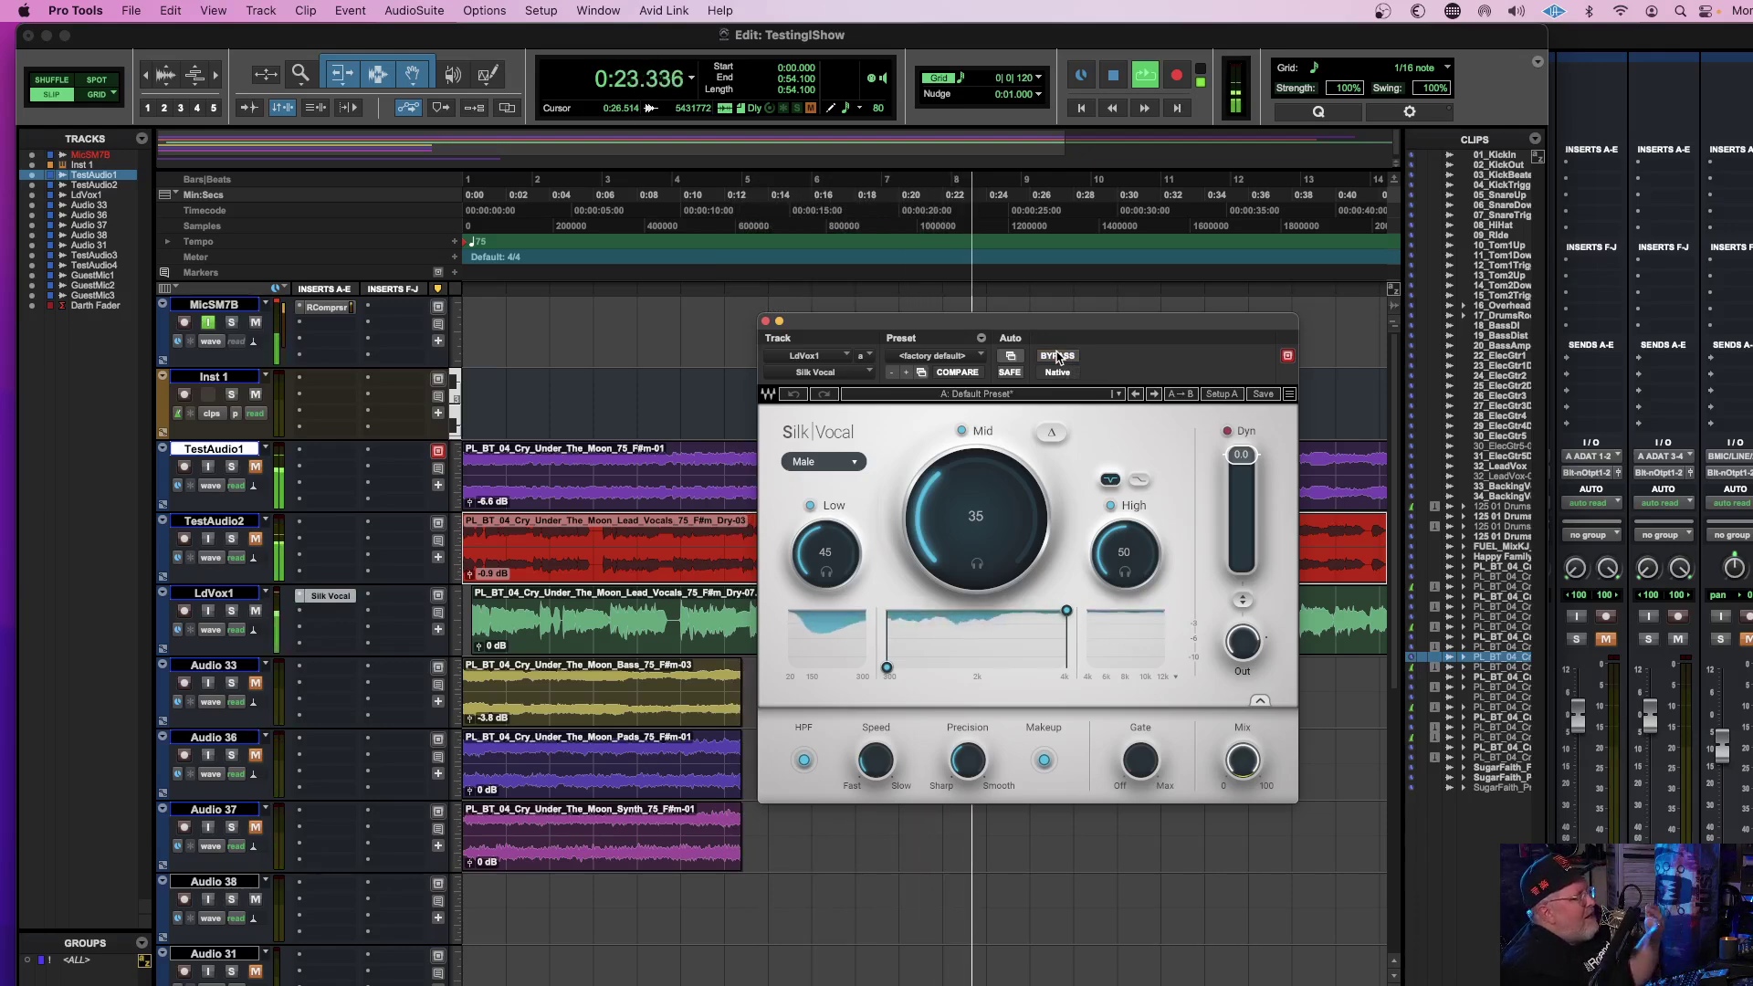
pyautogui.press('space')
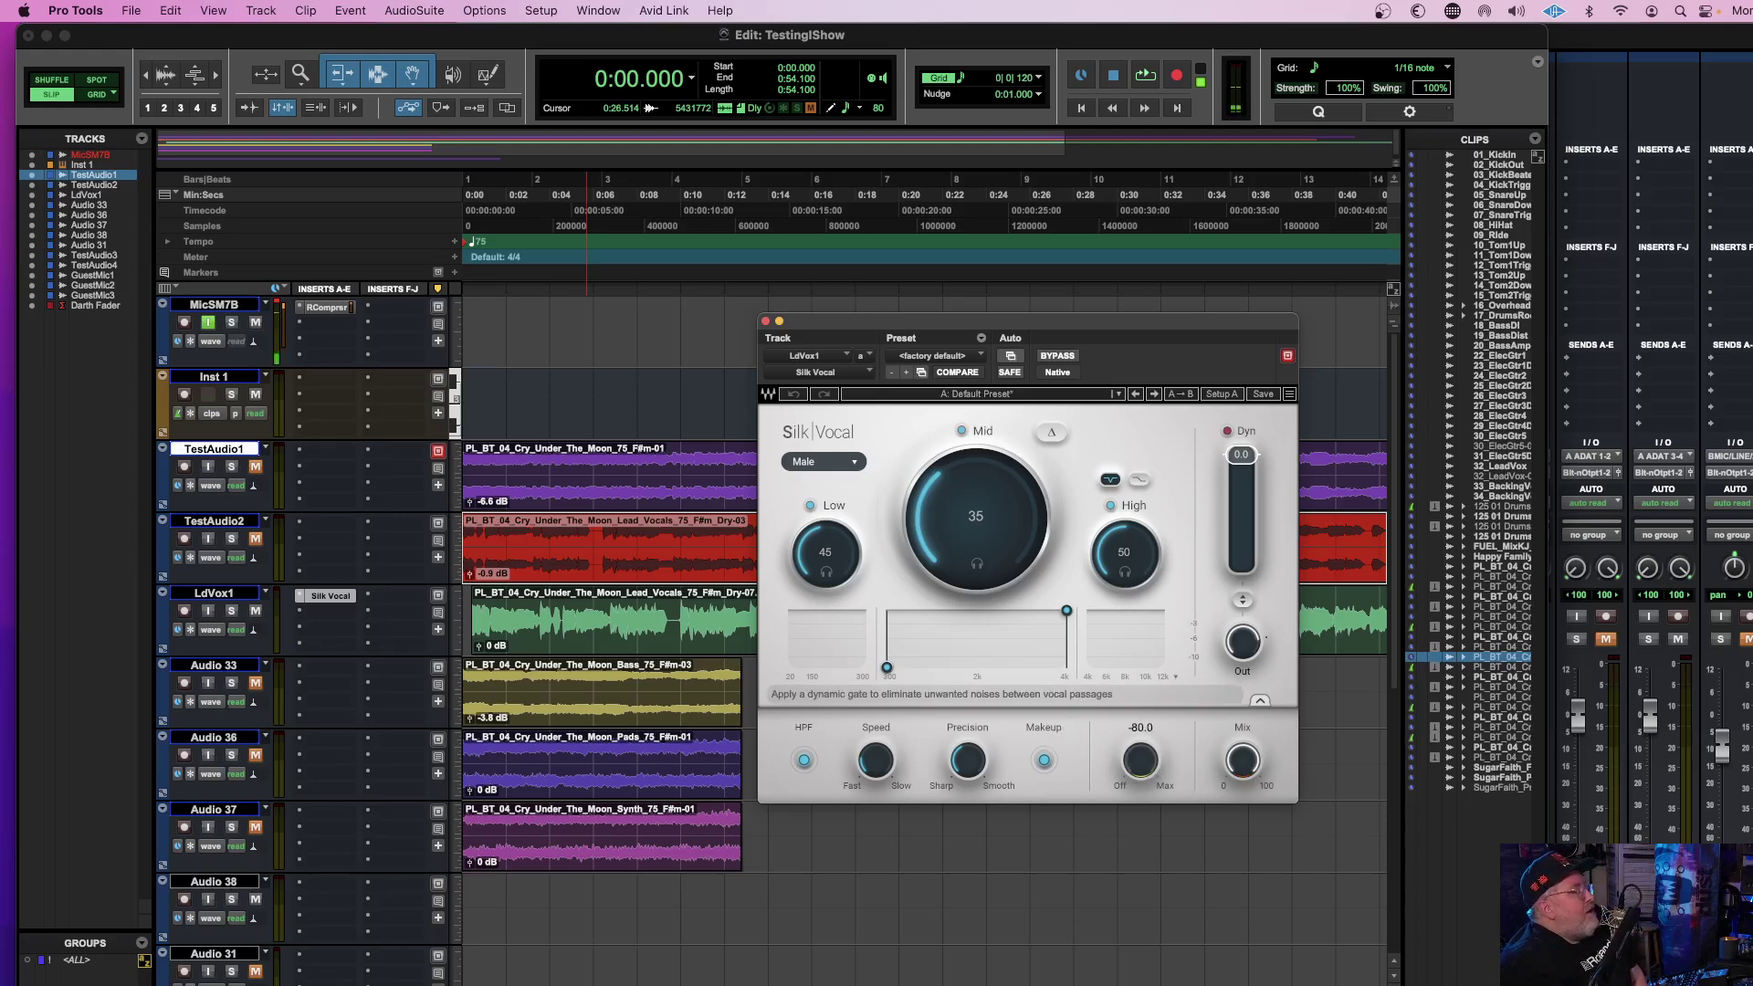
# Raise the Gate knob from -80 (off) to about -47.9.
pyautogui.moveTo(1139, 760); pyautogui.dragTo(1139, 743)
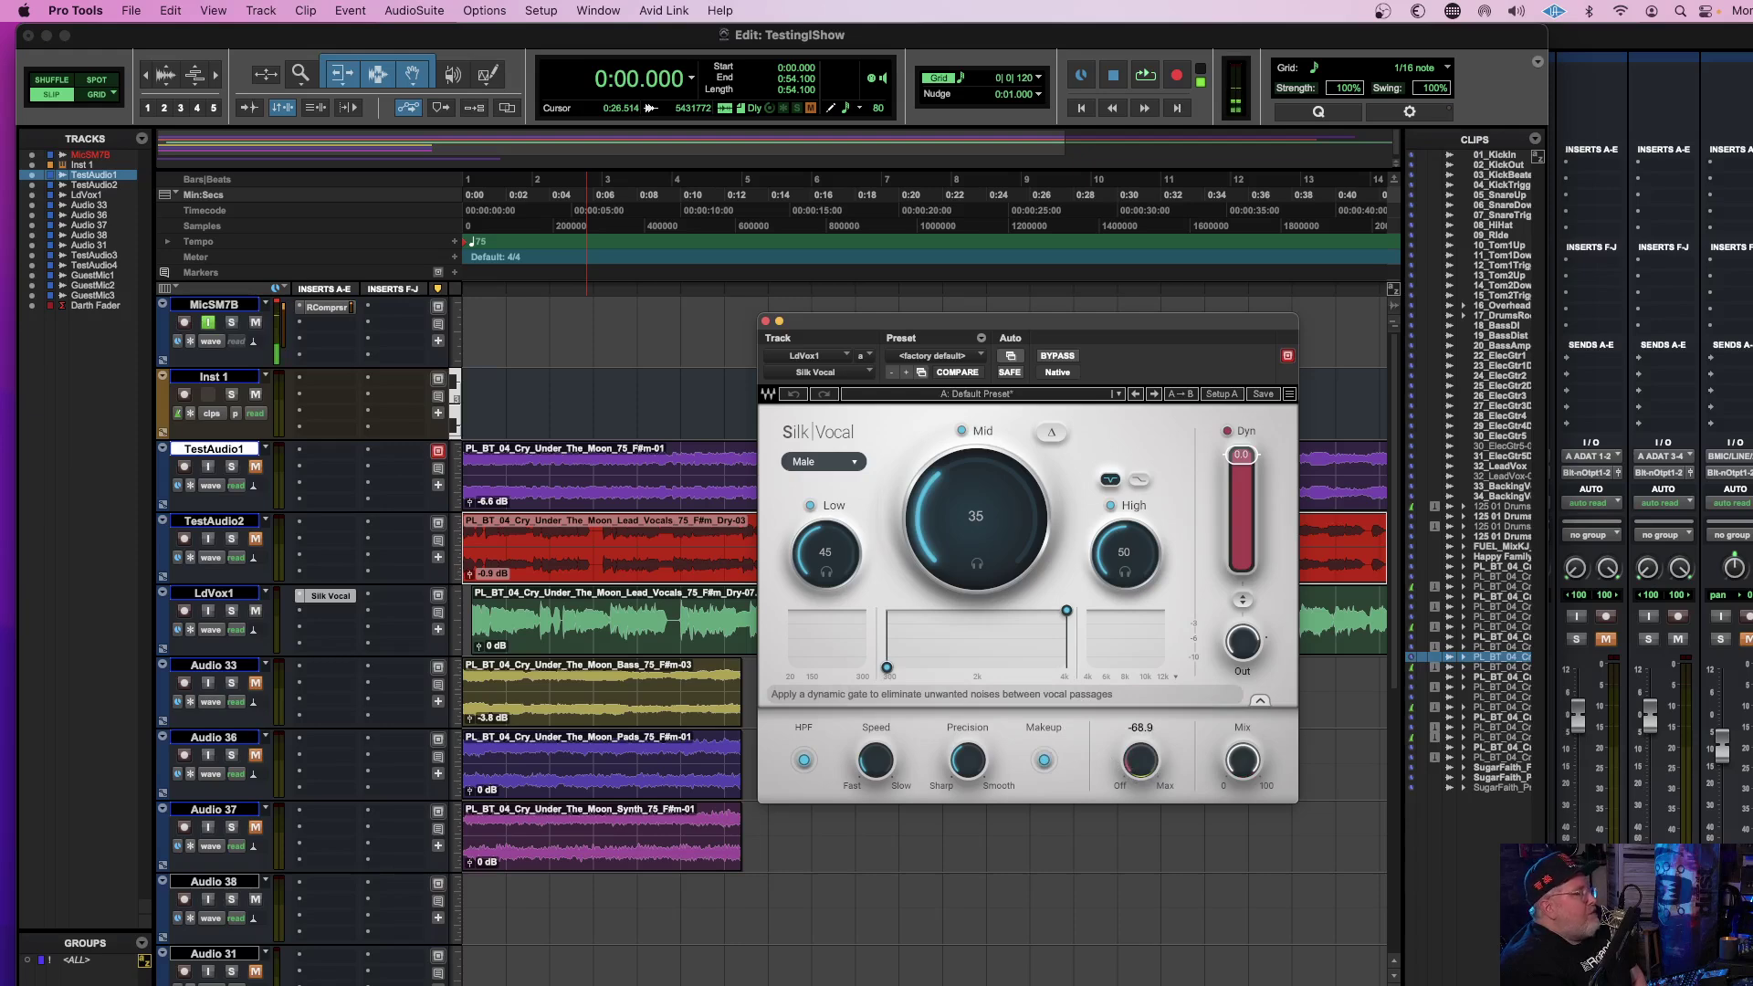
pyautogui.moveTo(1139, 743); pyautogui.dragTo(1140, 694)
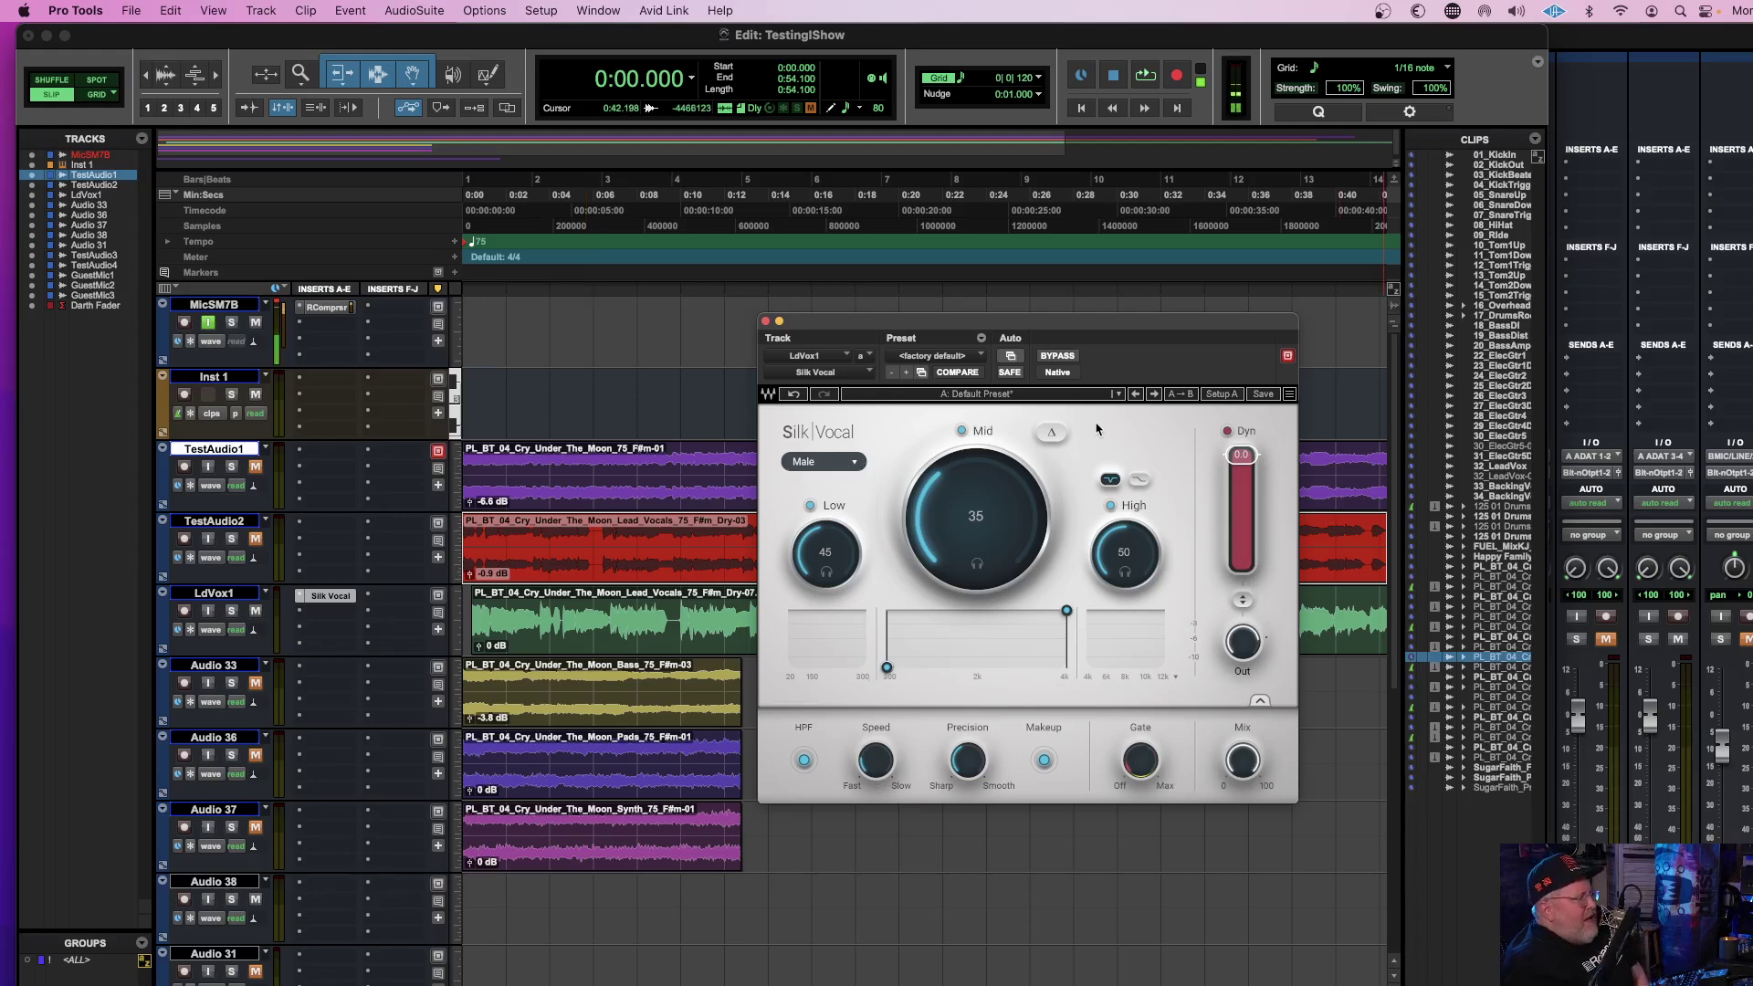
pyautogui.moveTo(1104, 326); pyautogui.dragTo(1166, 290)
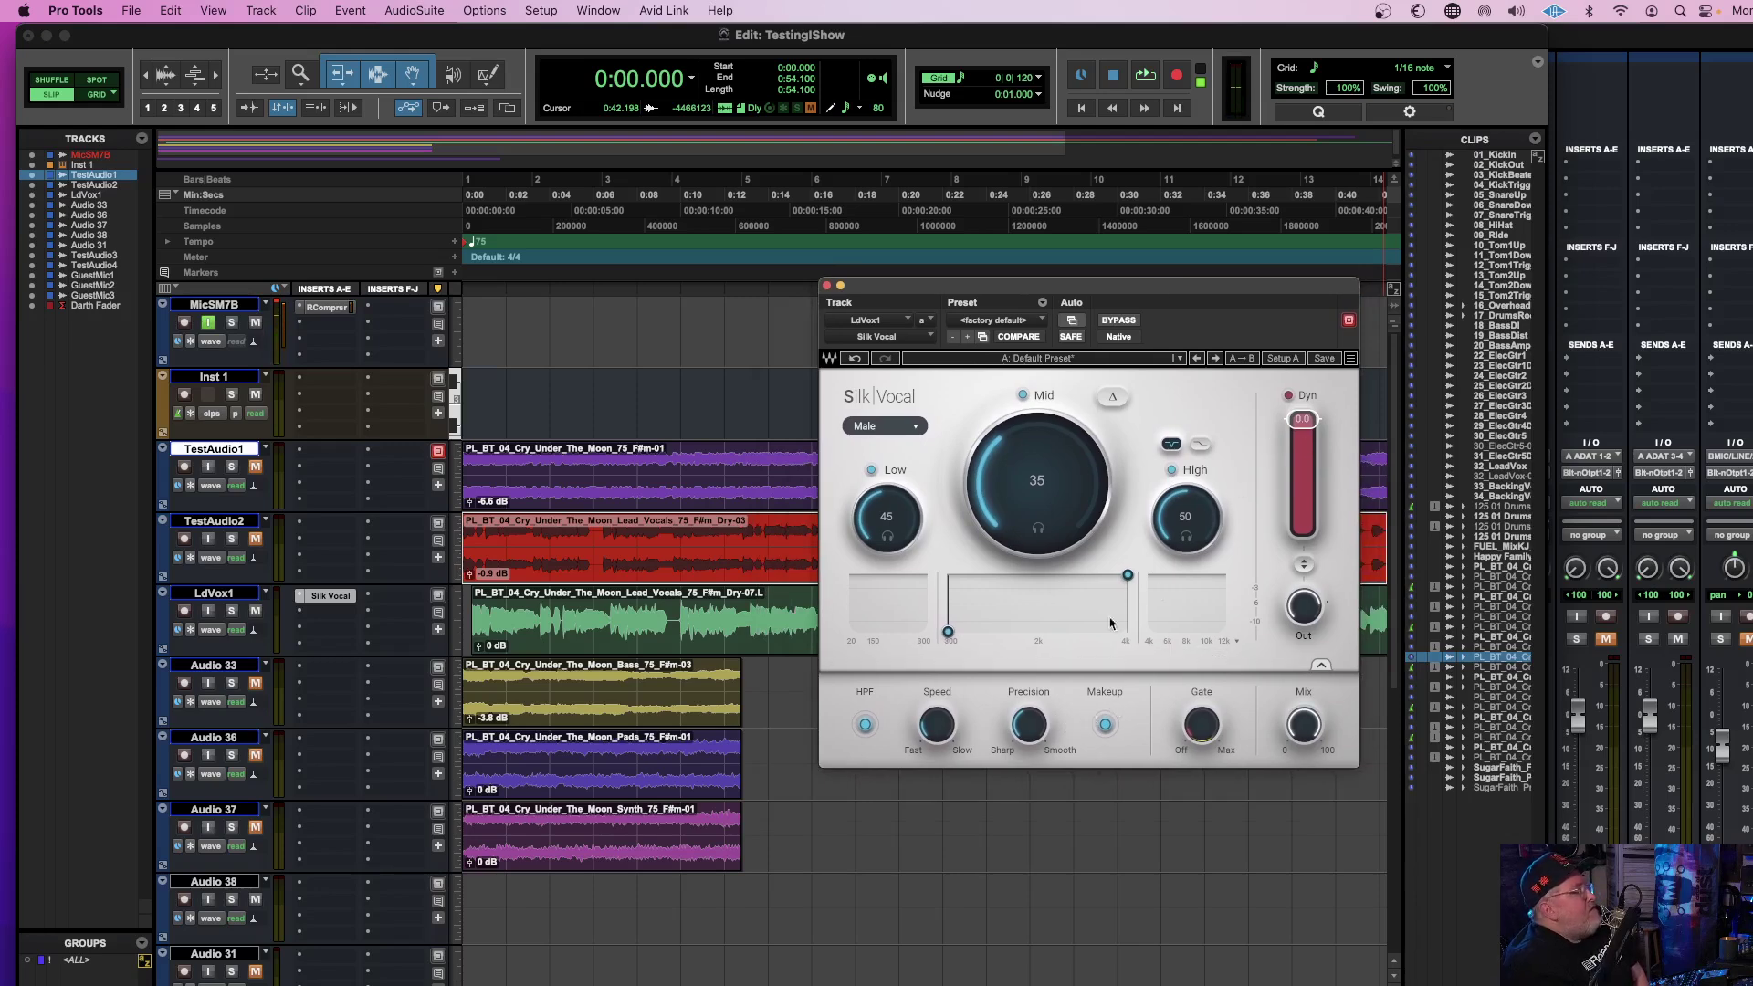
# Load Joe Chicarelli's Basic Male Vocal preset into Silk Vocal.
pyautogui.click(1074, 362)
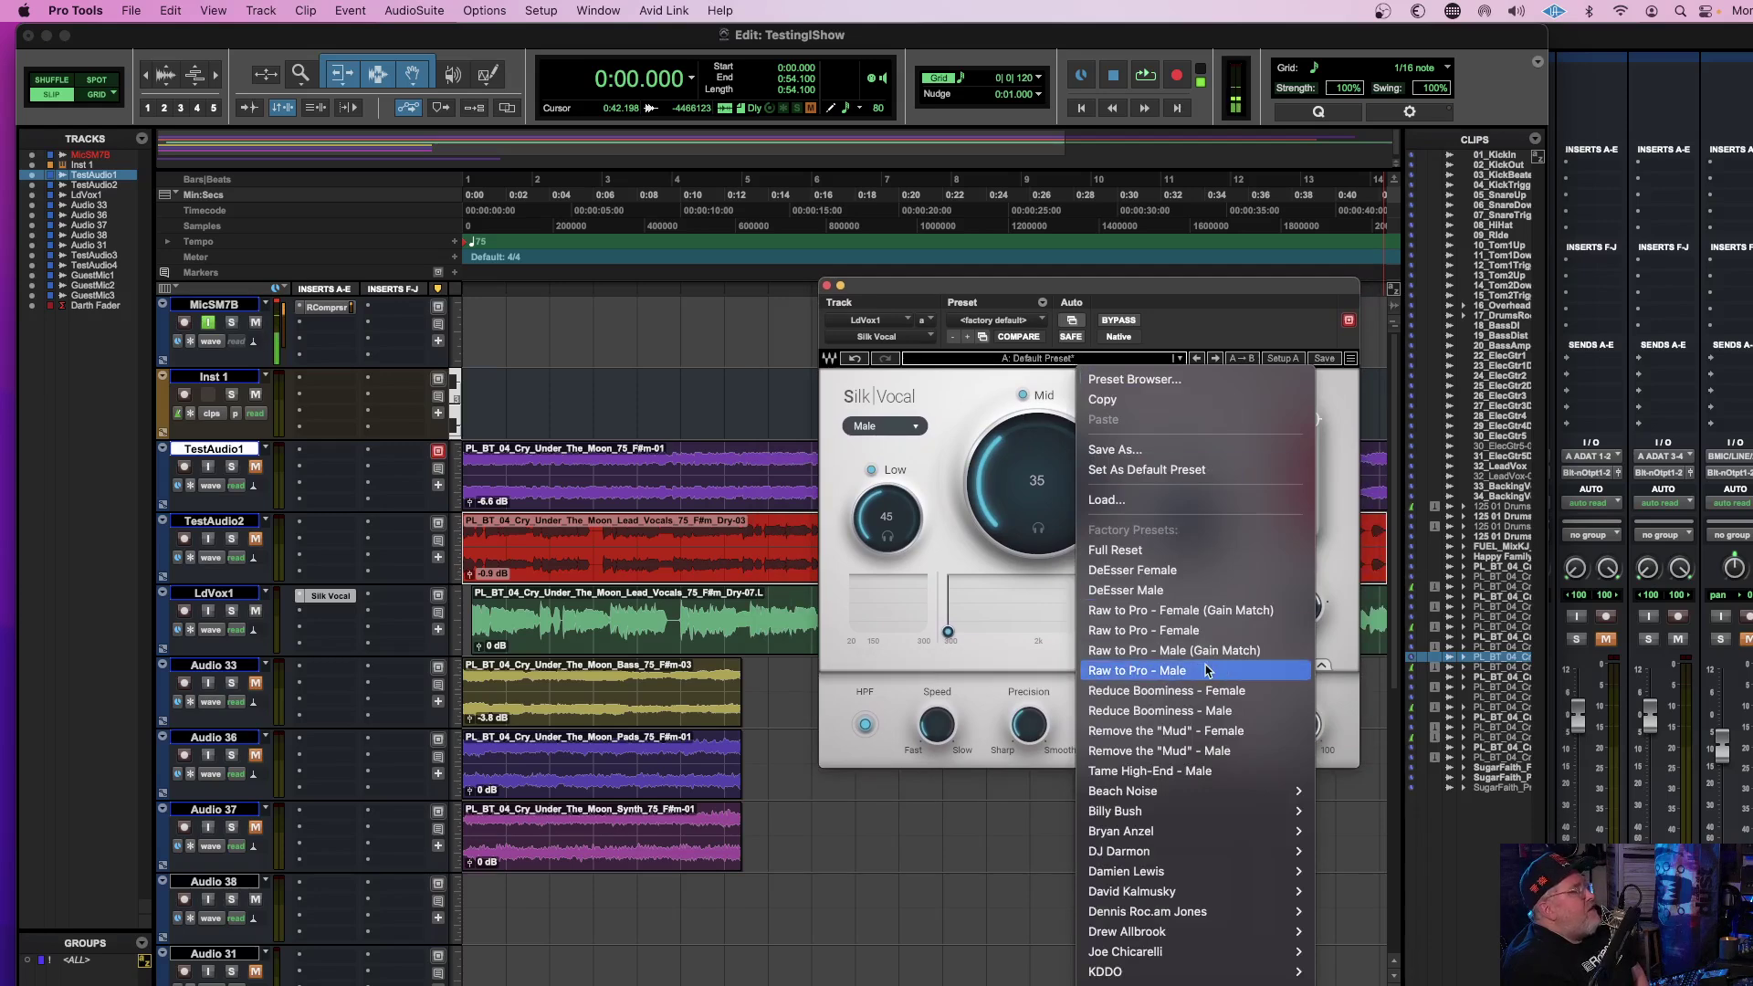
pyautogui.moveTo(1207, 865)
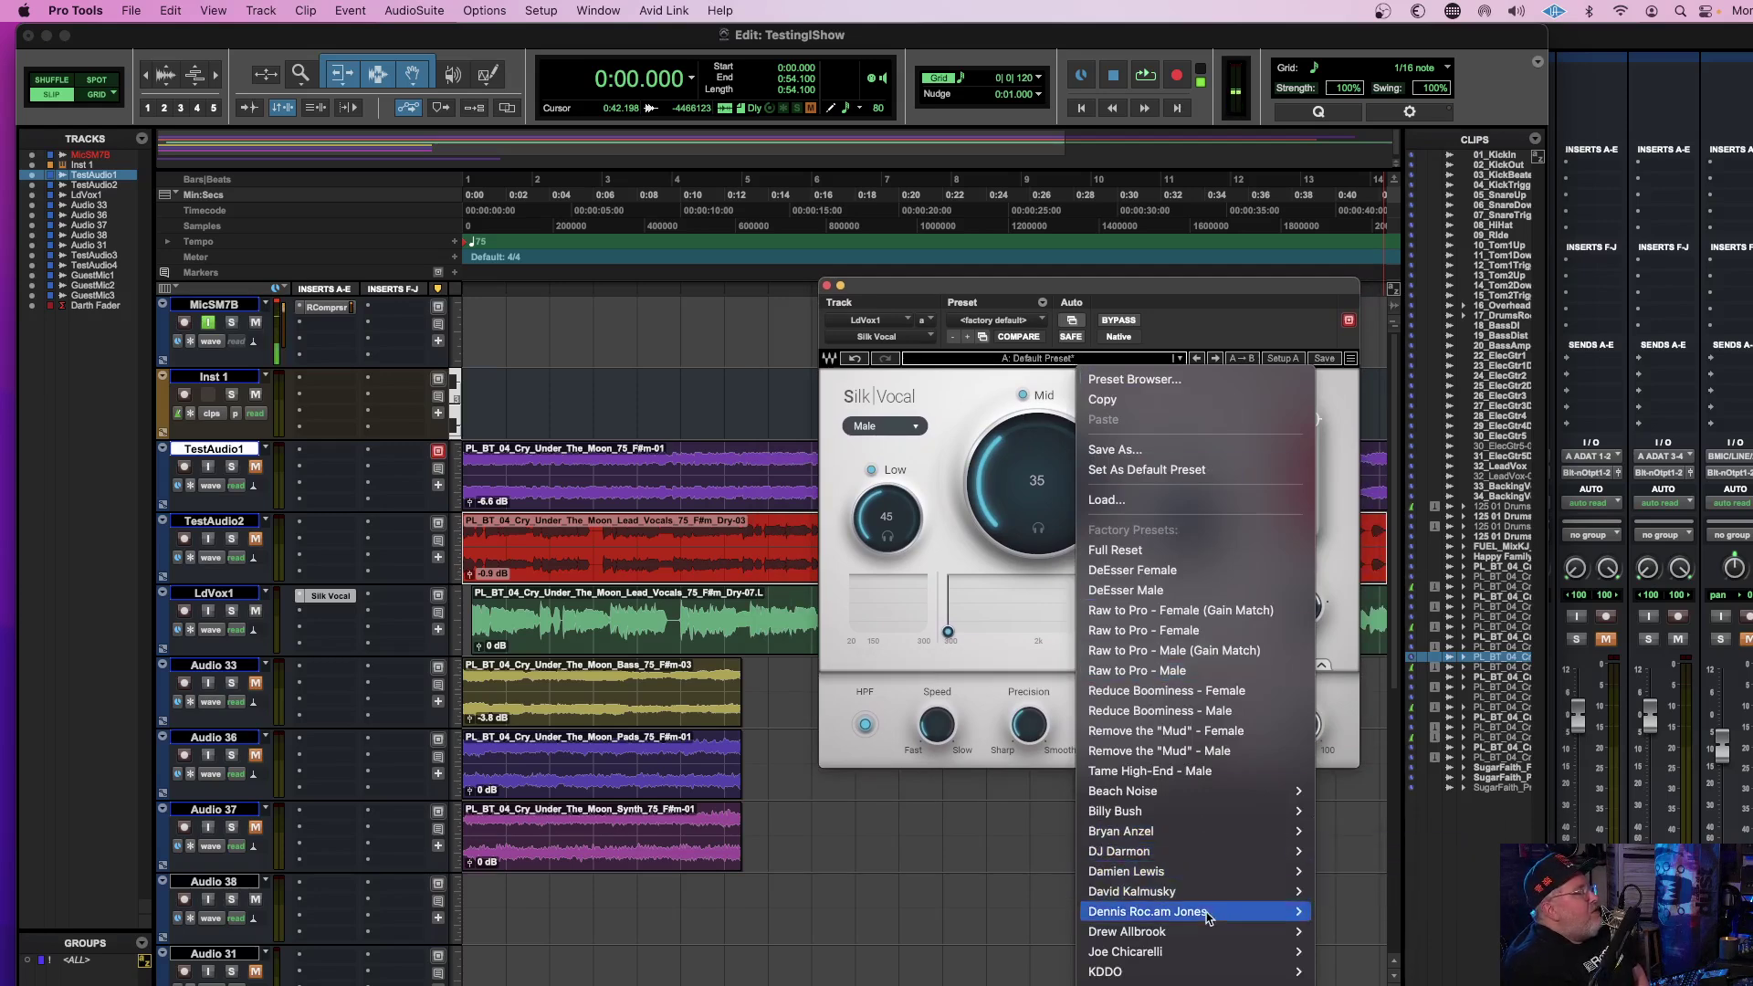
pyautogui.moveTo(1206, 952)
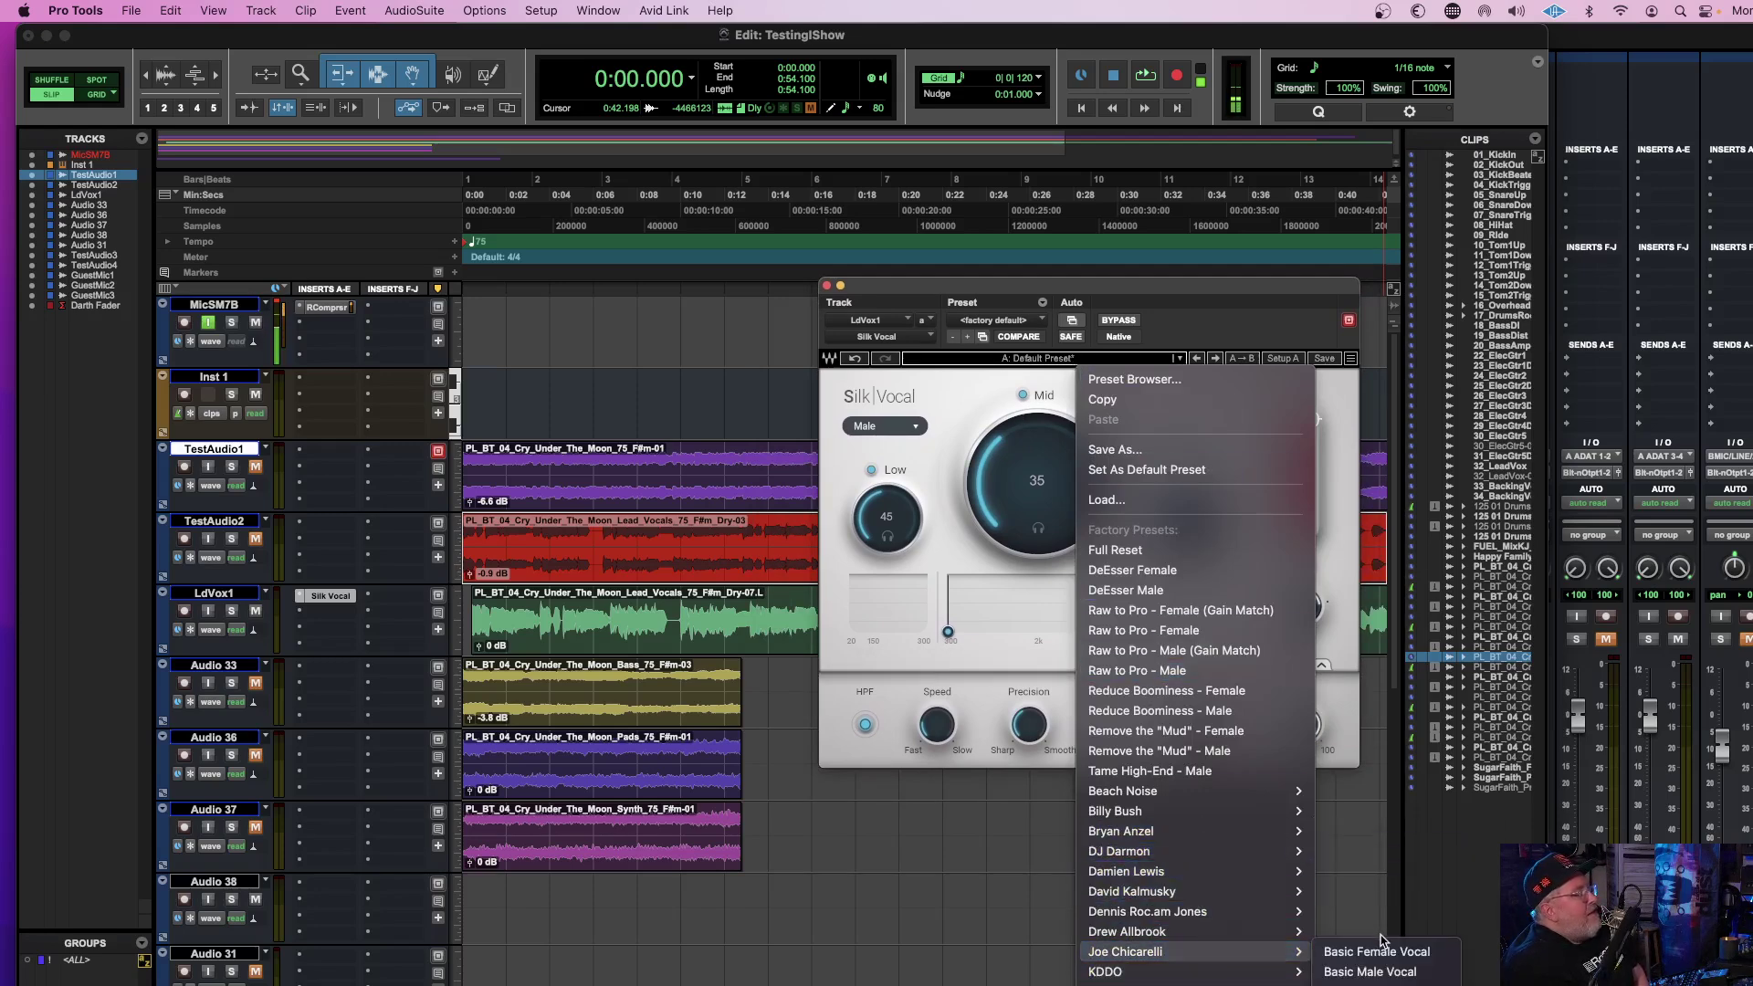
pyautogui.click(1374, 971)
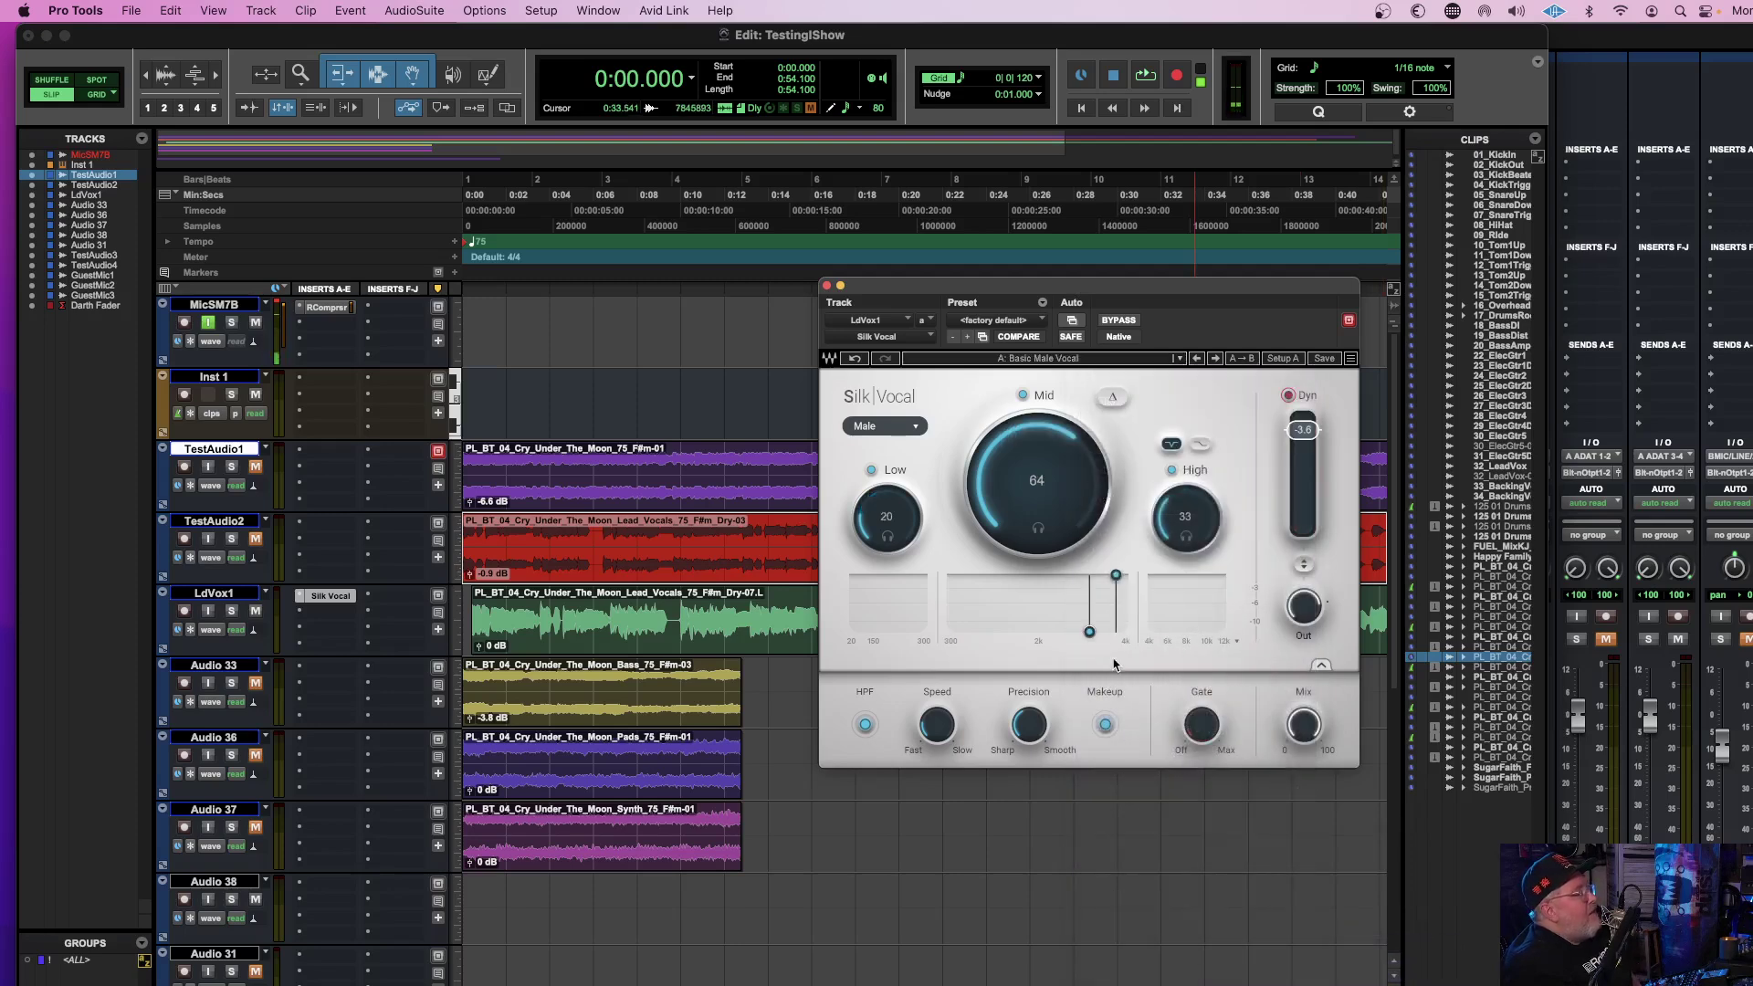
# Audition the preset with bypass on and off, then nudge the Gate slightly up from off.
pyautogui.press('space')
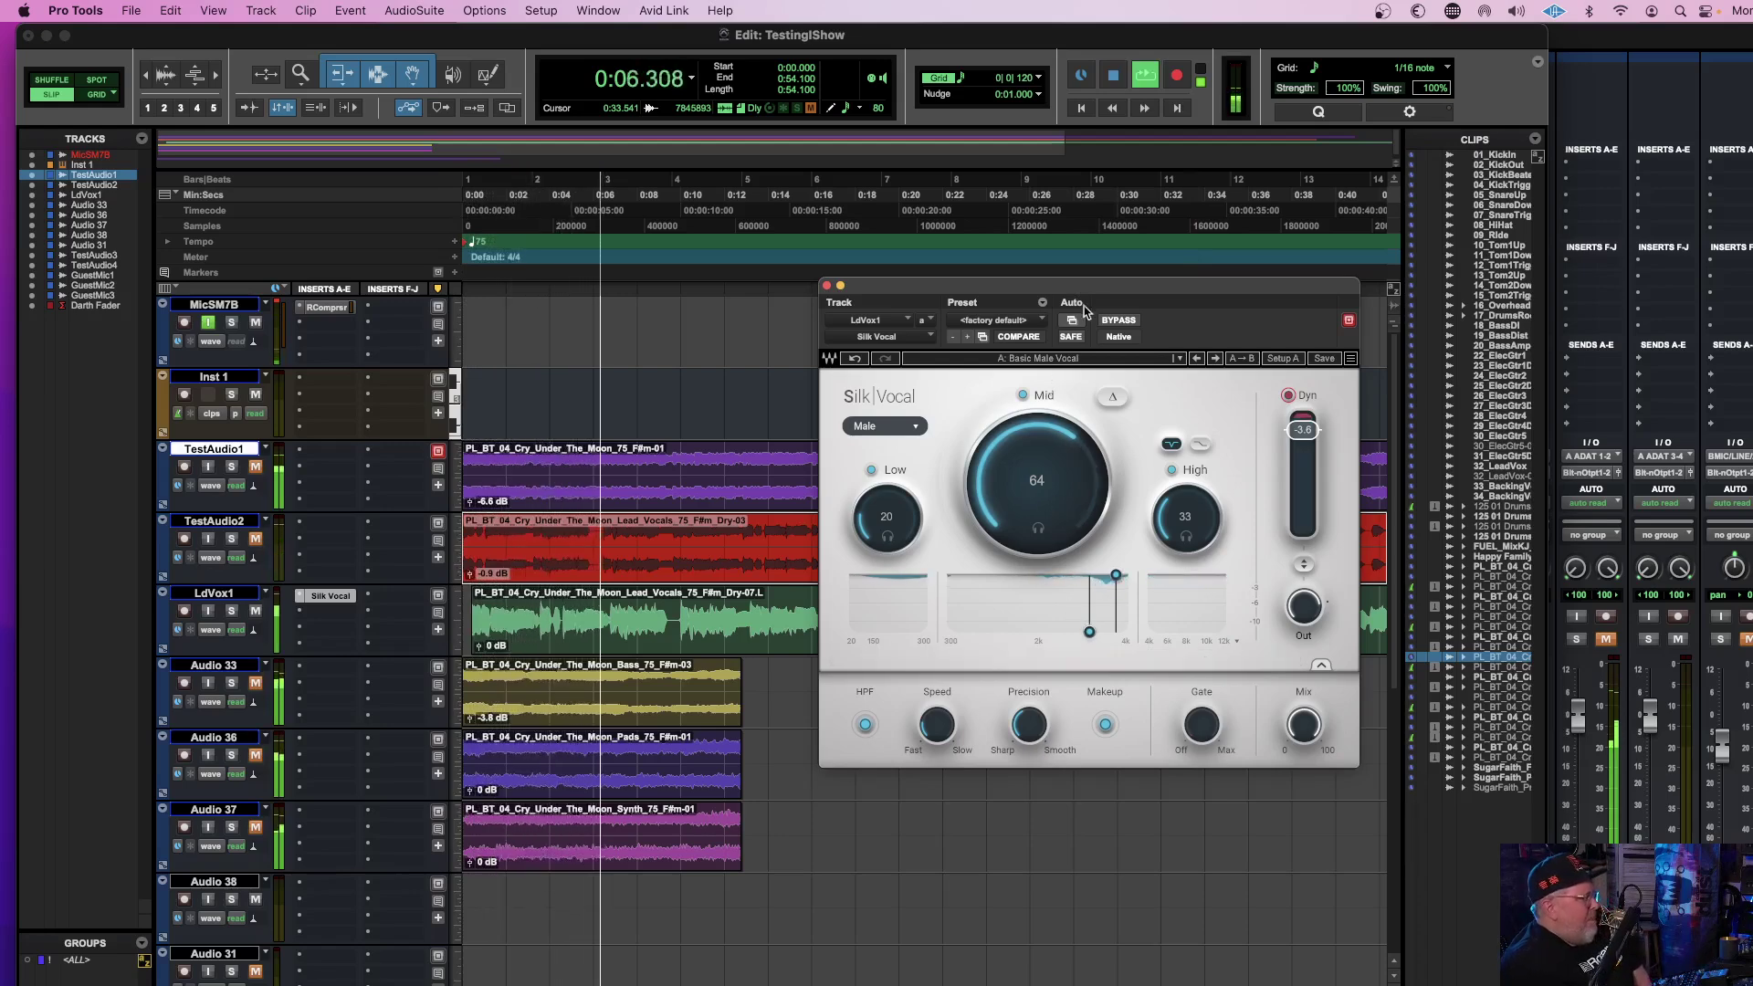
pyautogui.click(1120, 321)
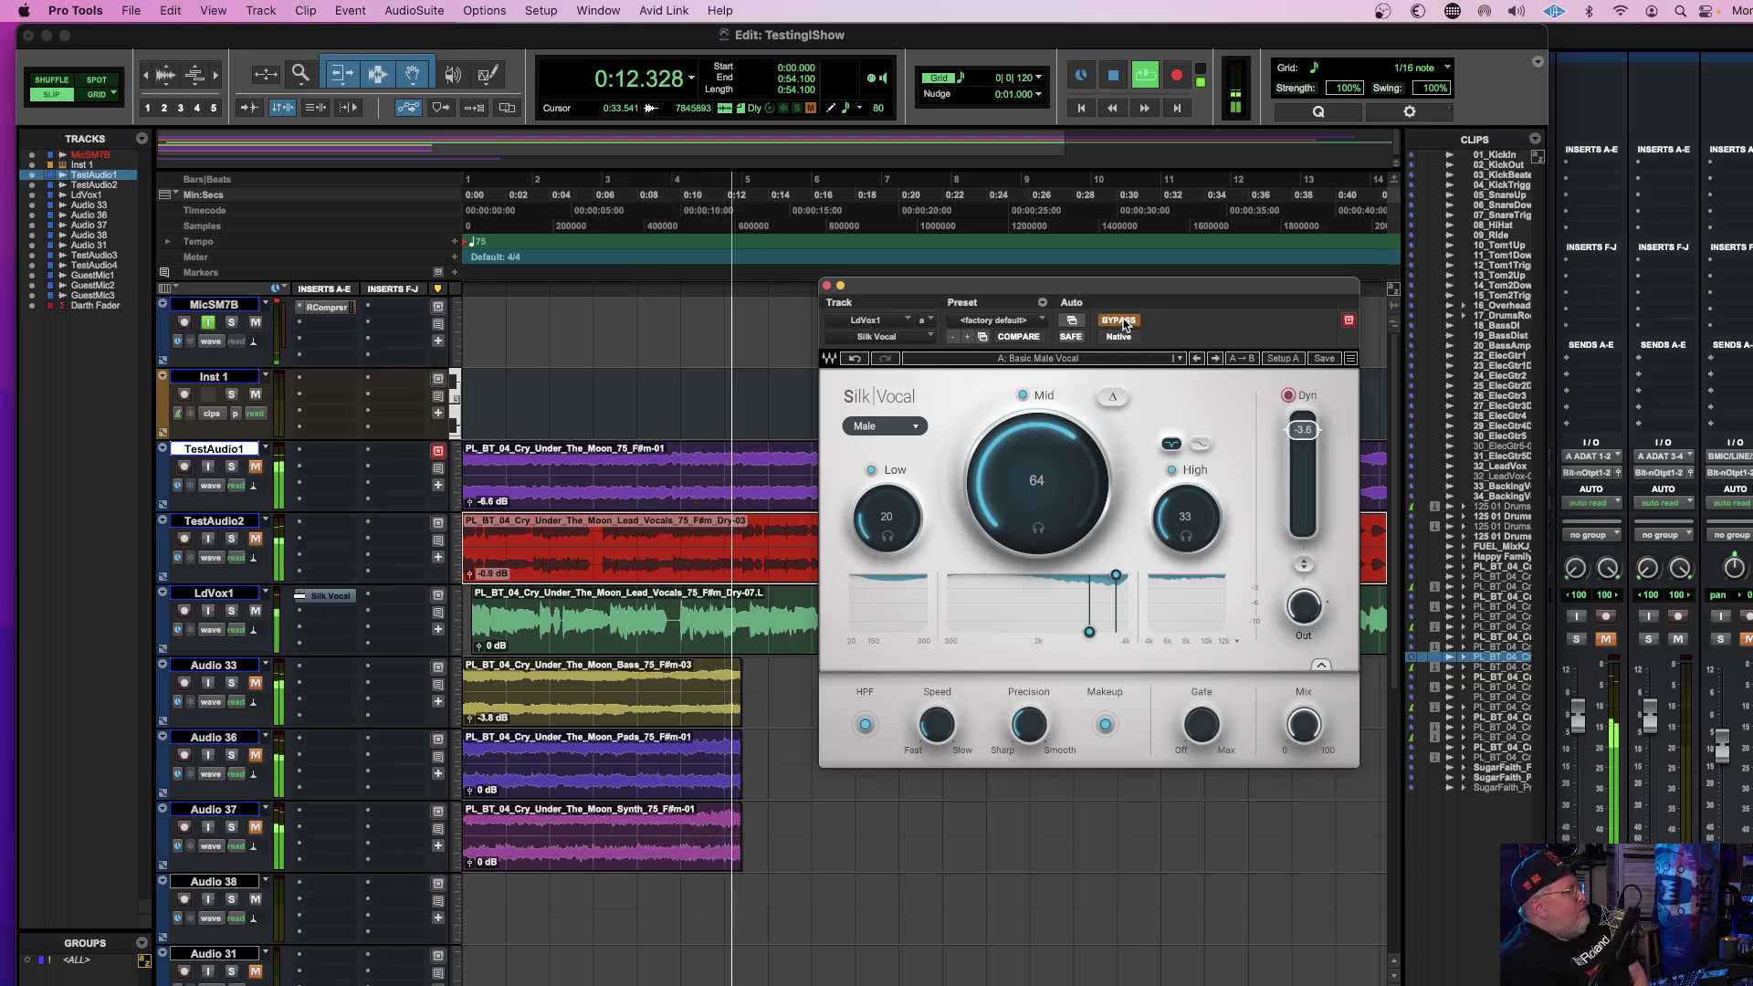
pyautogui.click(1119, 320)
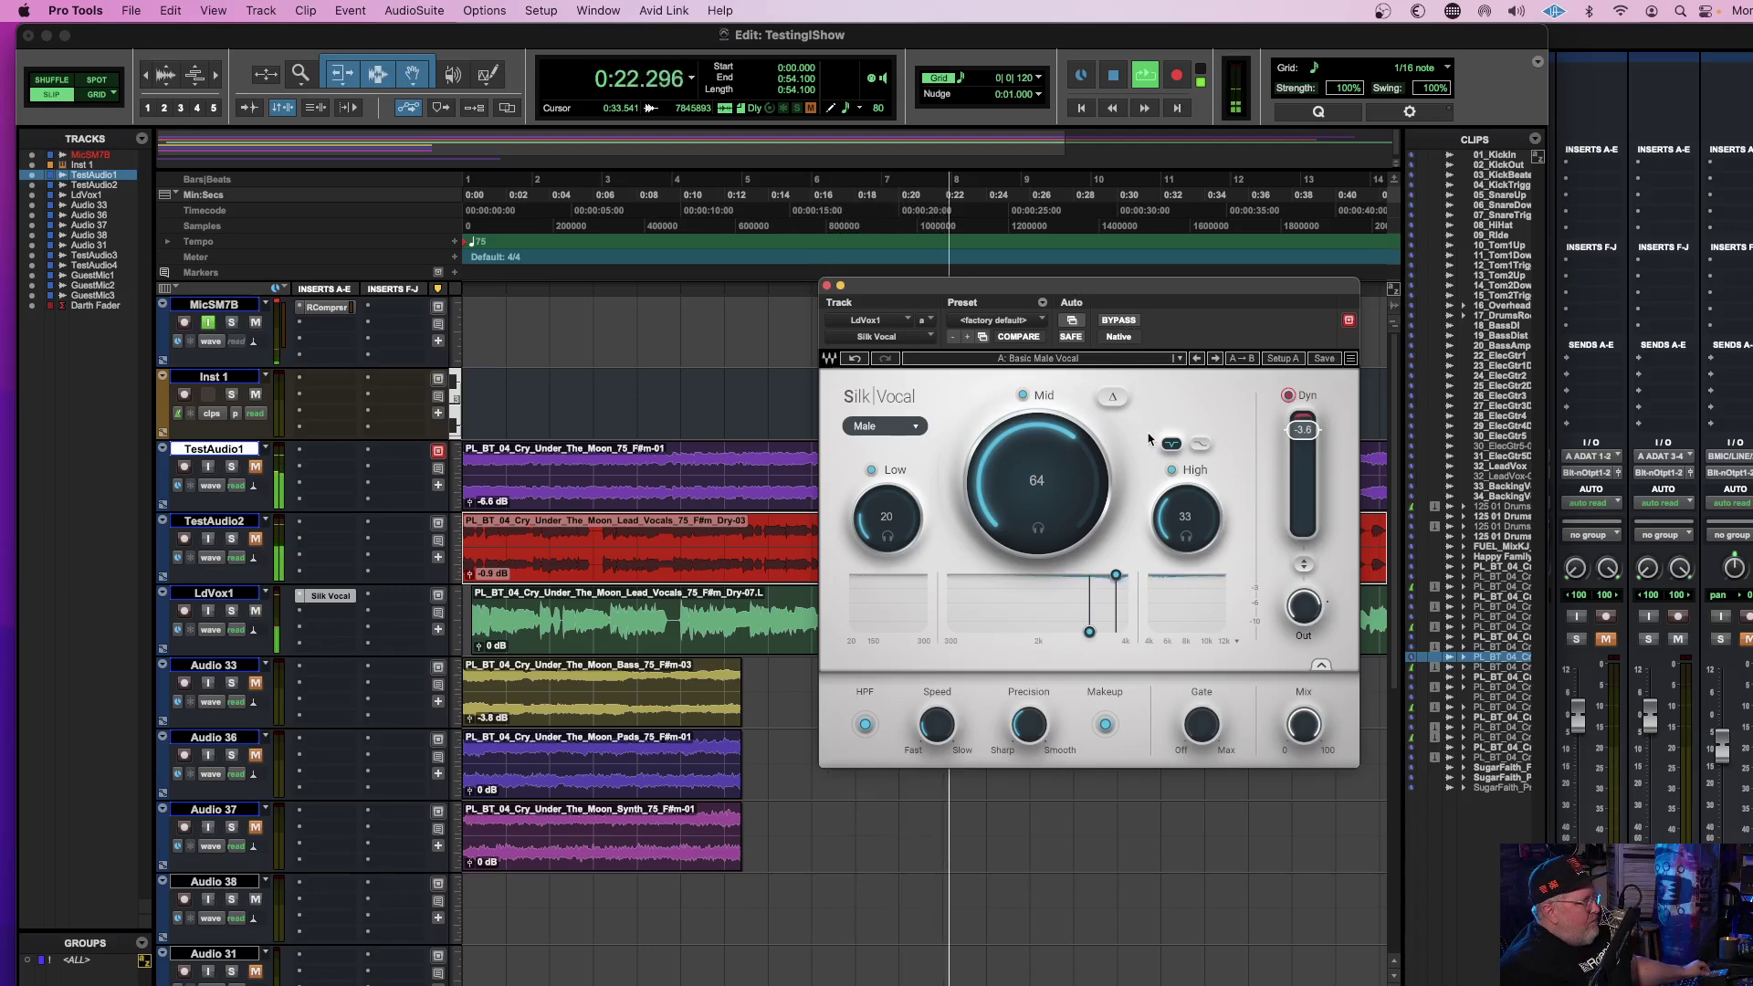
pyautogui.press('space')
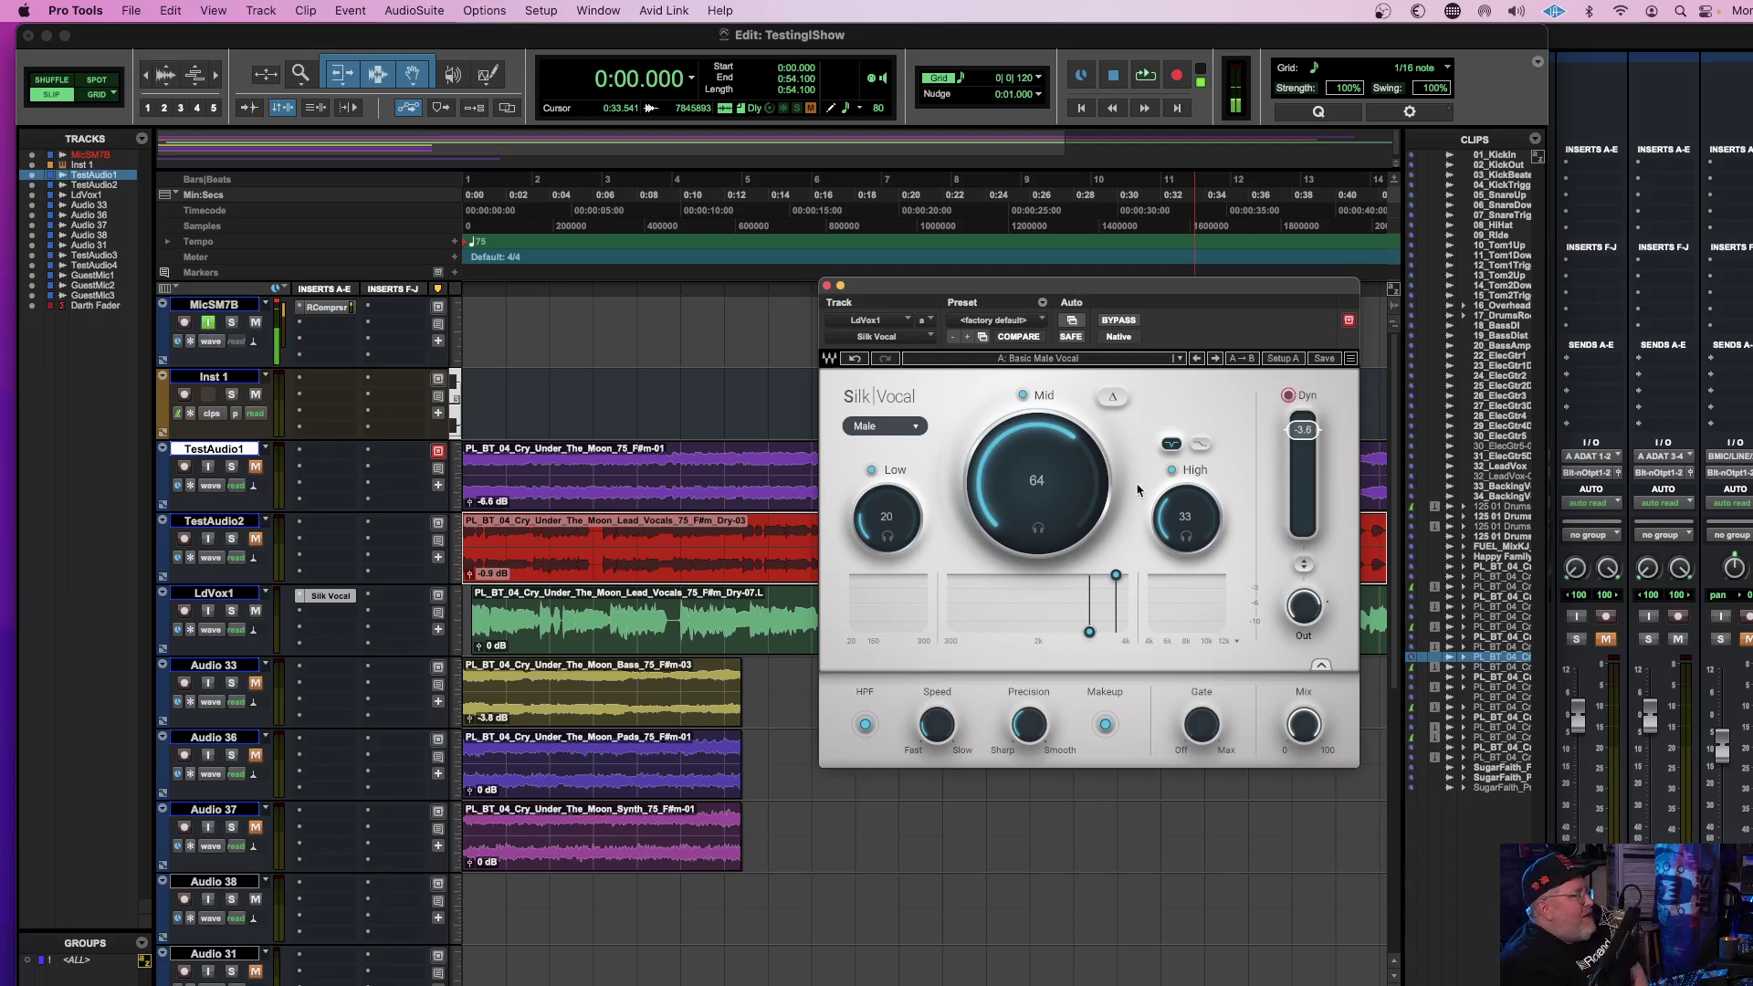
pyautogui.moveTo(1202, 726); pyautogui.dragTo(1201, 731)
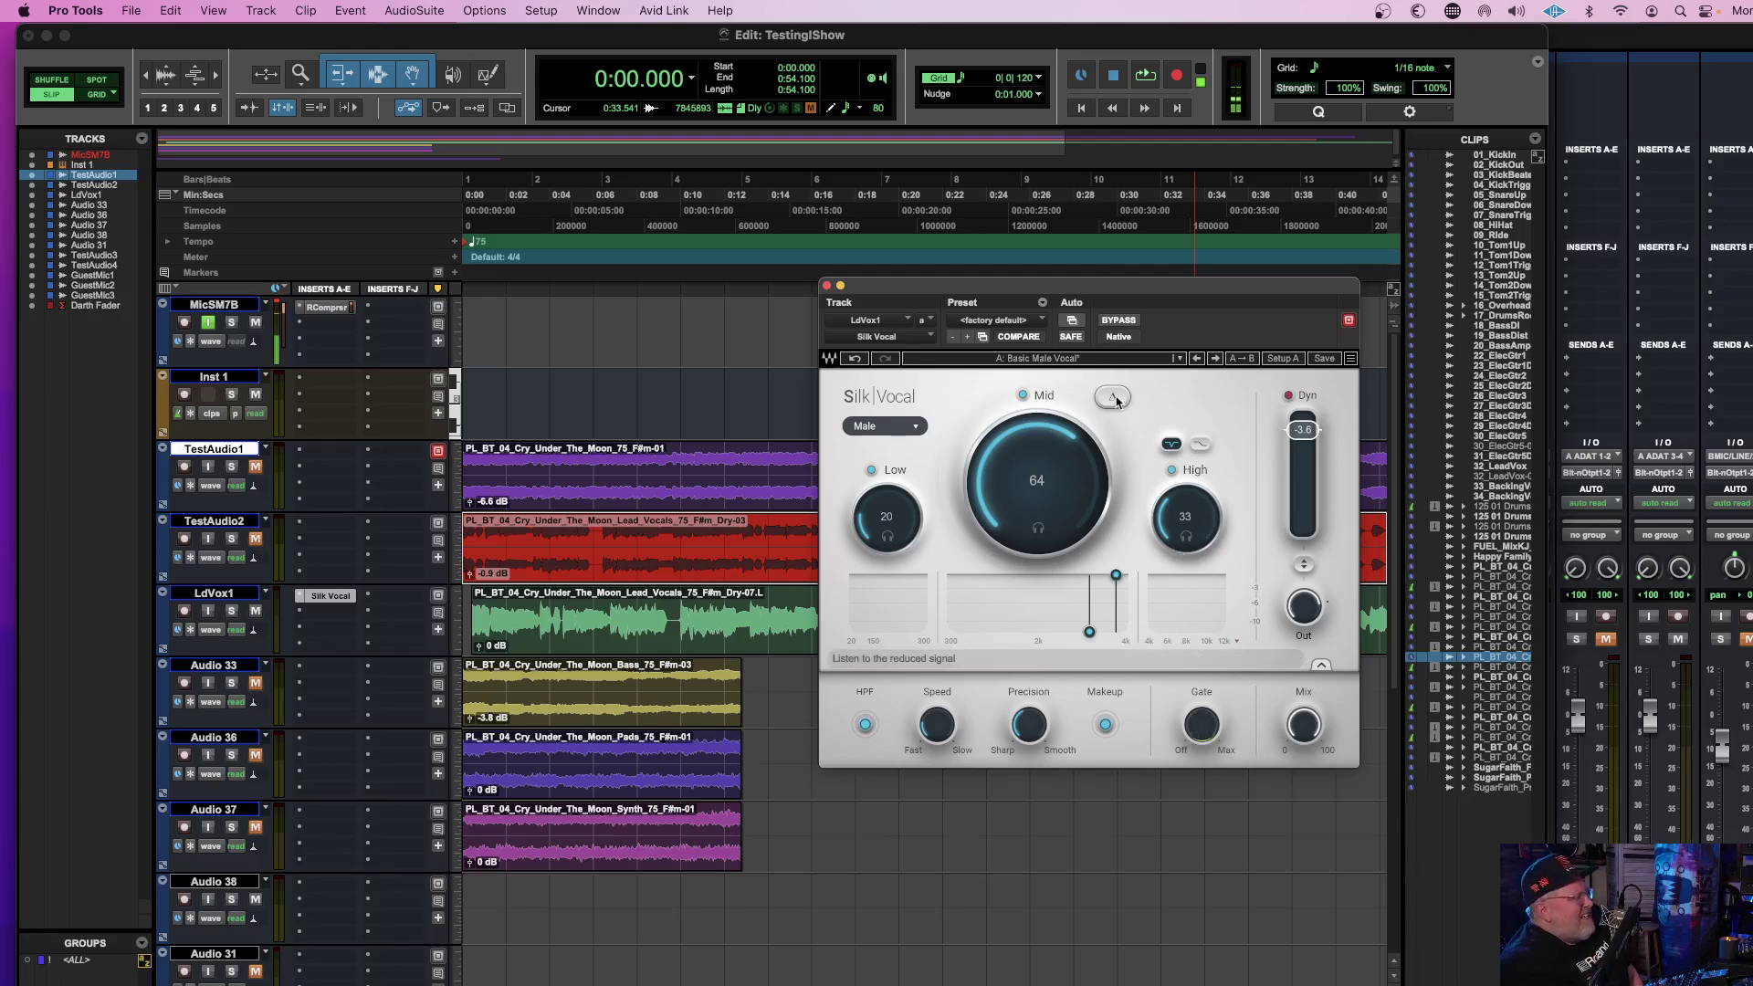
# Load the Enhanced Reality - Male preset, giving Mid 25, Low 29 and High 38.
pyautogui.click(1107, 360)
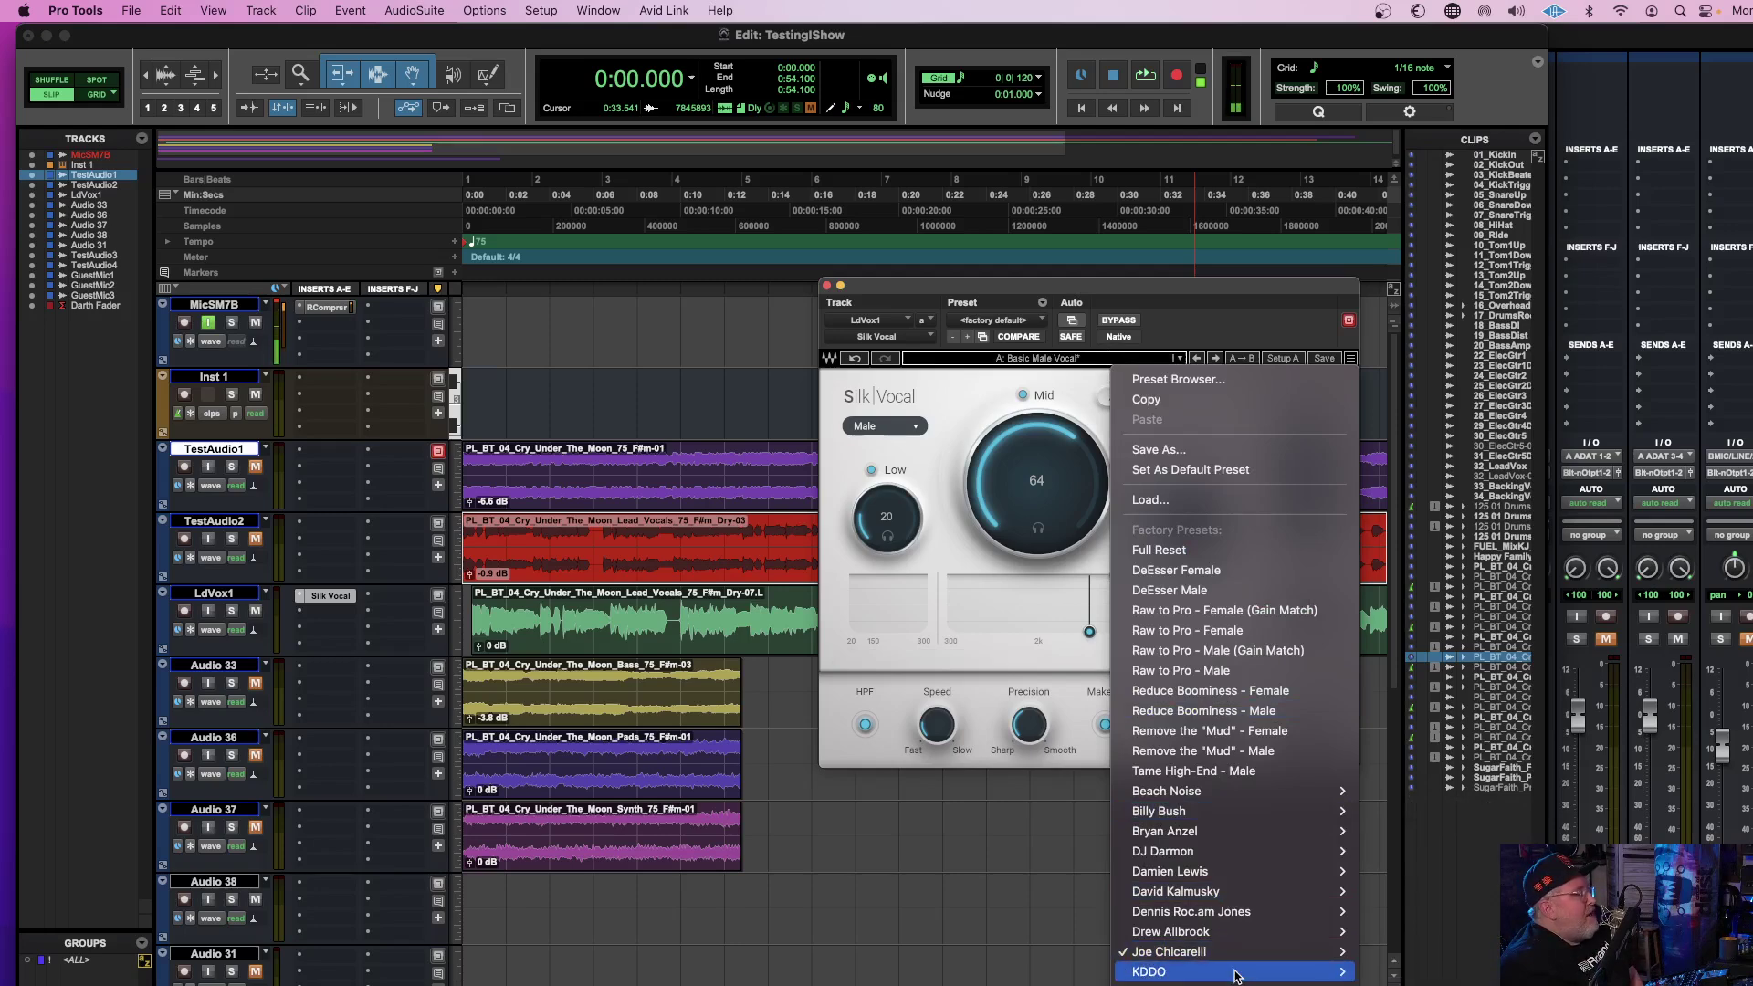
pyautogui.moveTo(1236, 974)
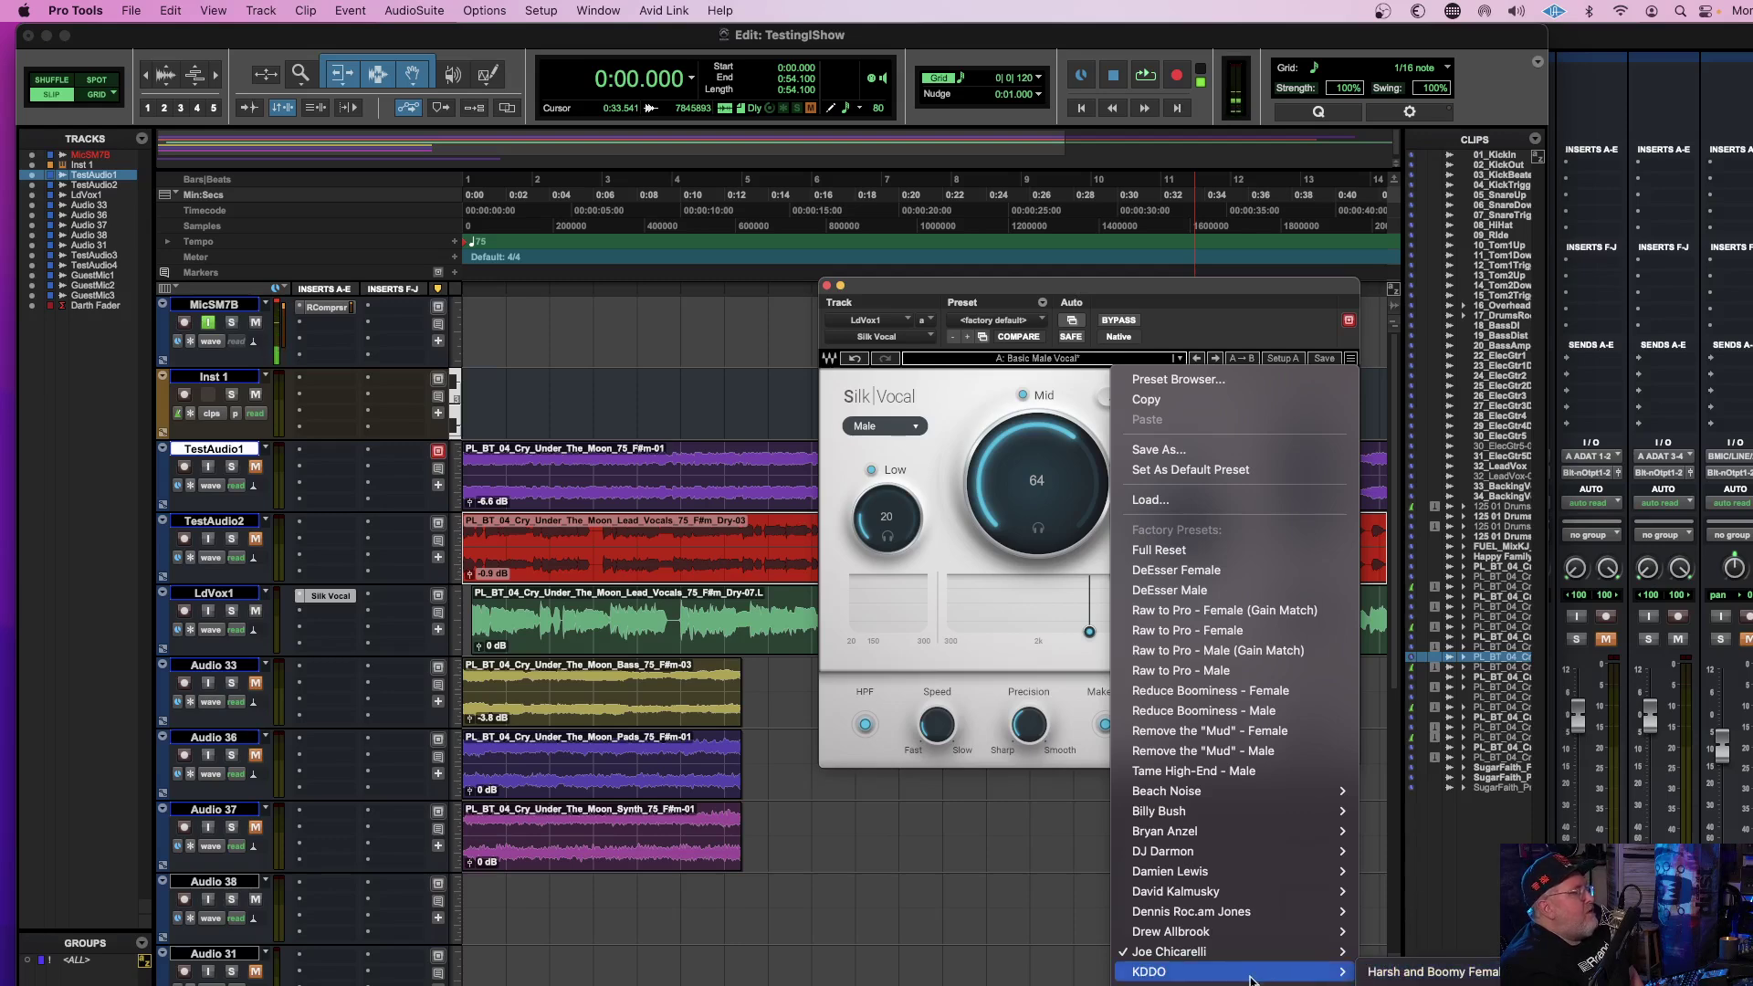
pyautogui.scroll(-4, 1254, 958)
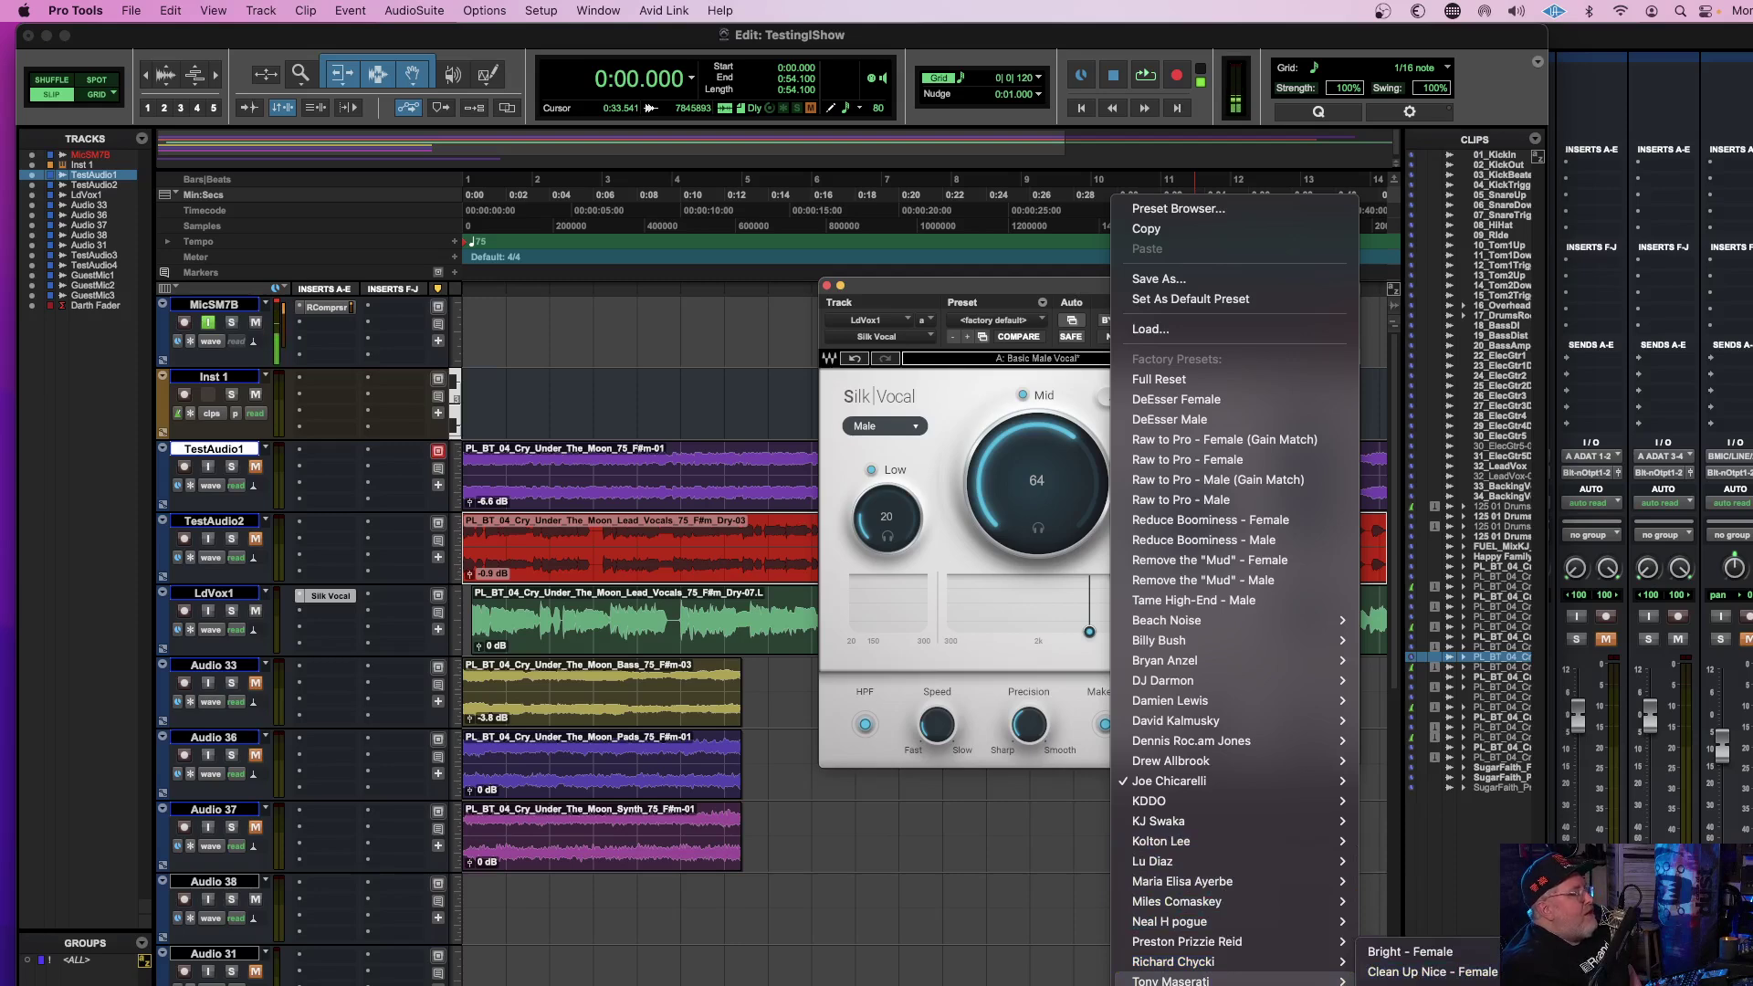
pyautogui.click(1429, 984)
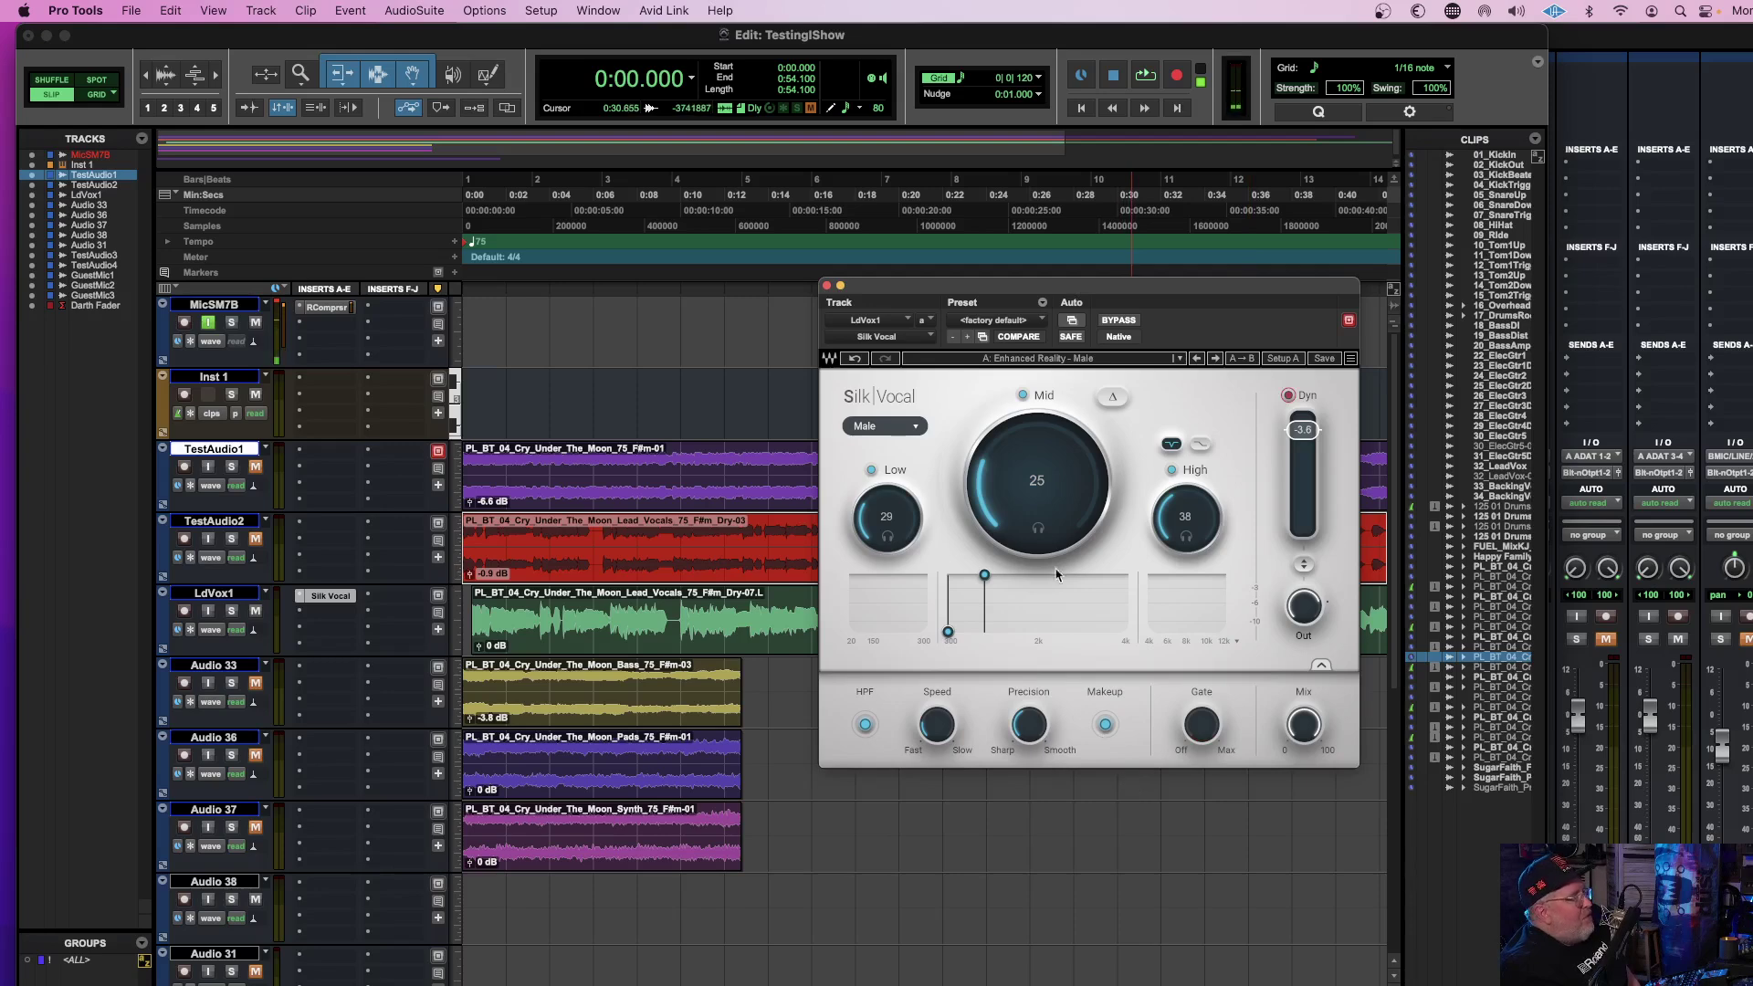
# Play LdVox1 and toggle Silk Vocal's bypass on and off to compare dry and processed vocal.
pyautogui.press('space')
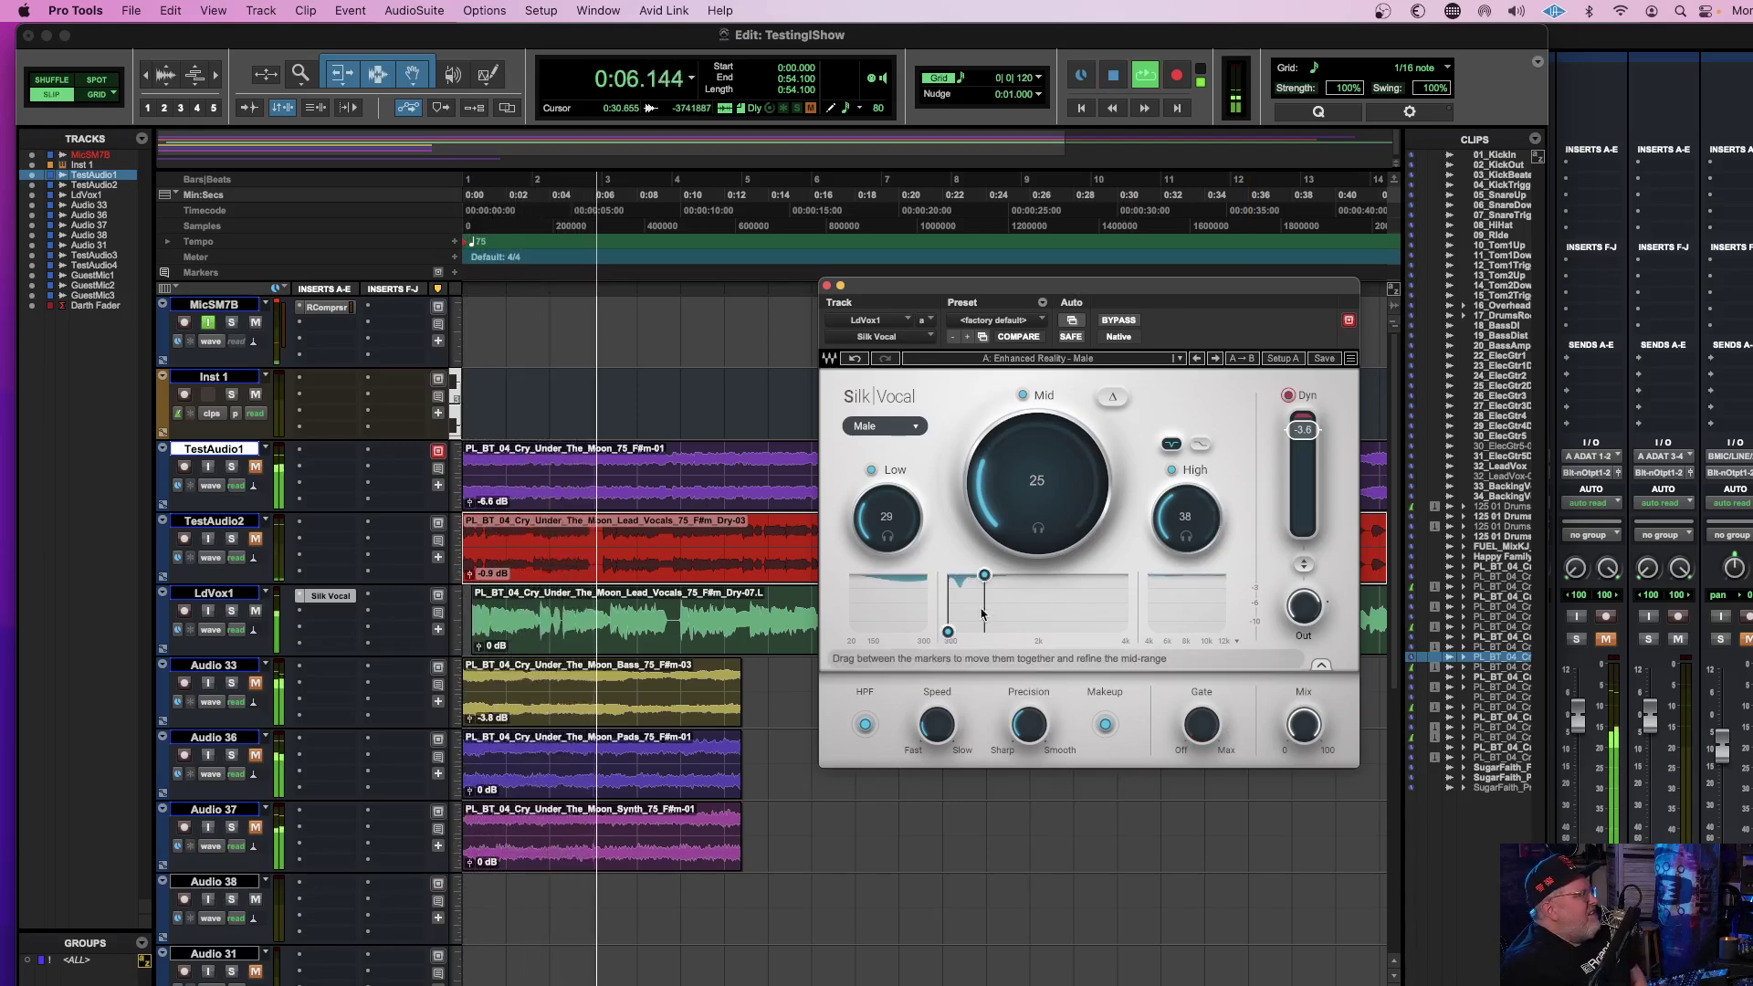
pyautogui.moveTo(985, 576)
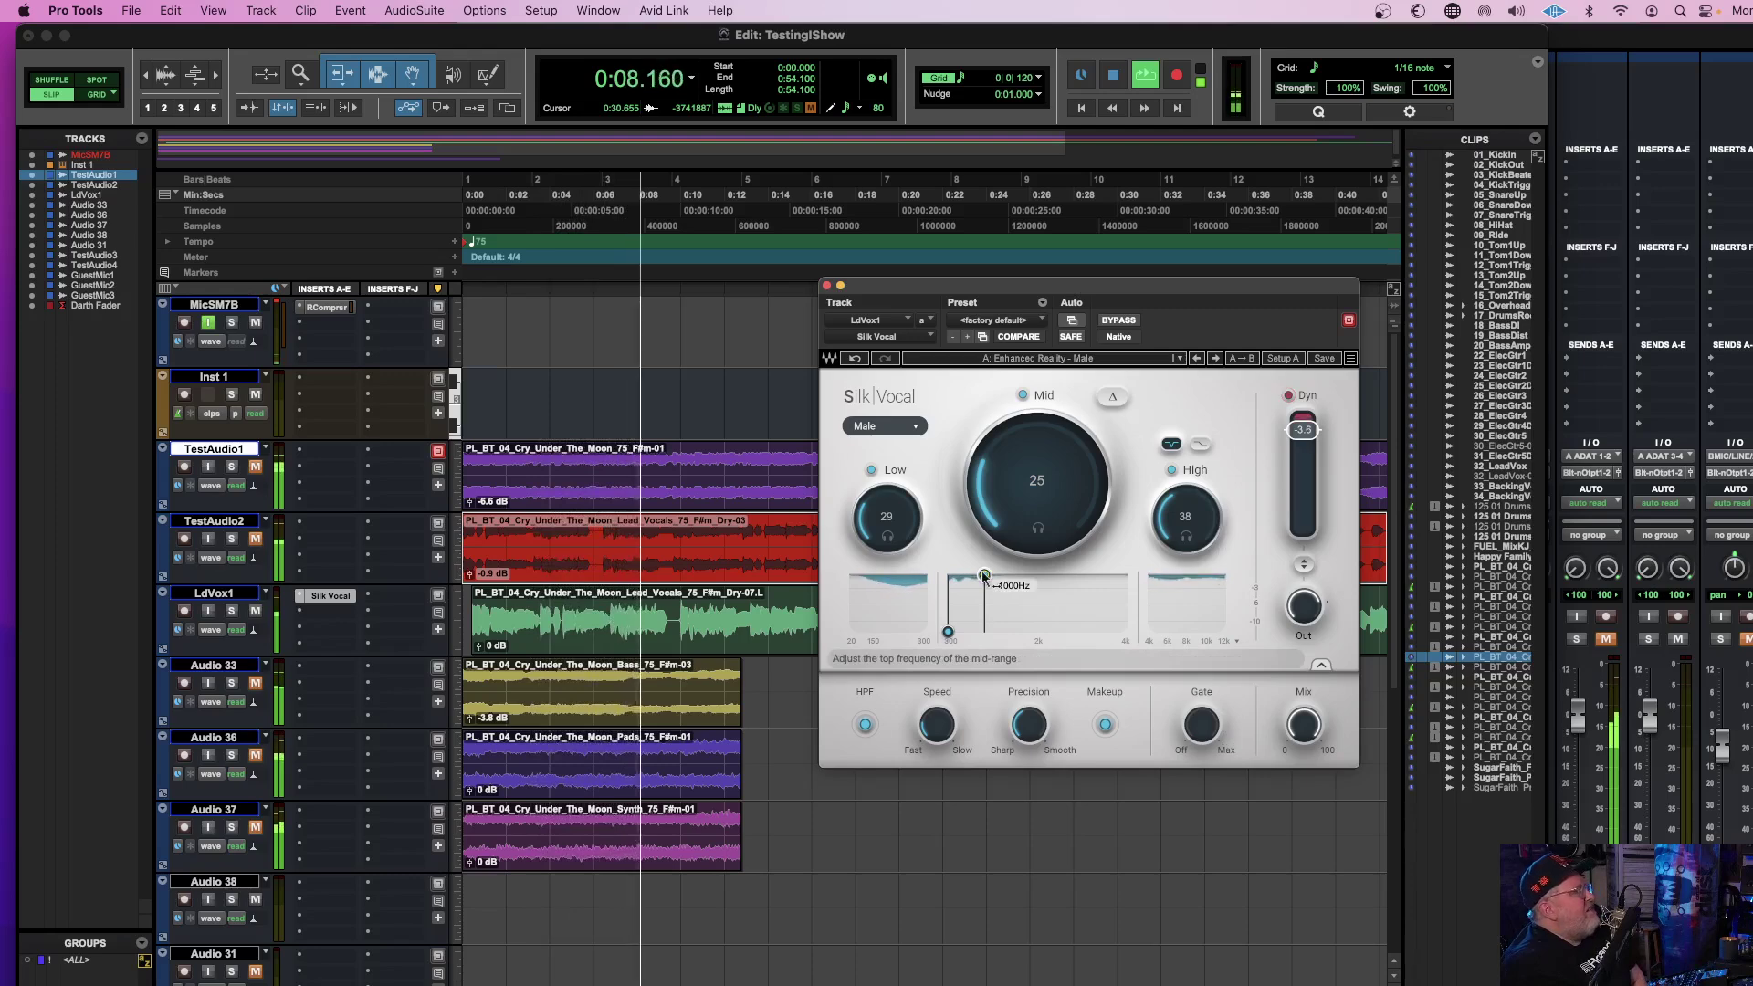
pyautogui.moveTo(947, 632)
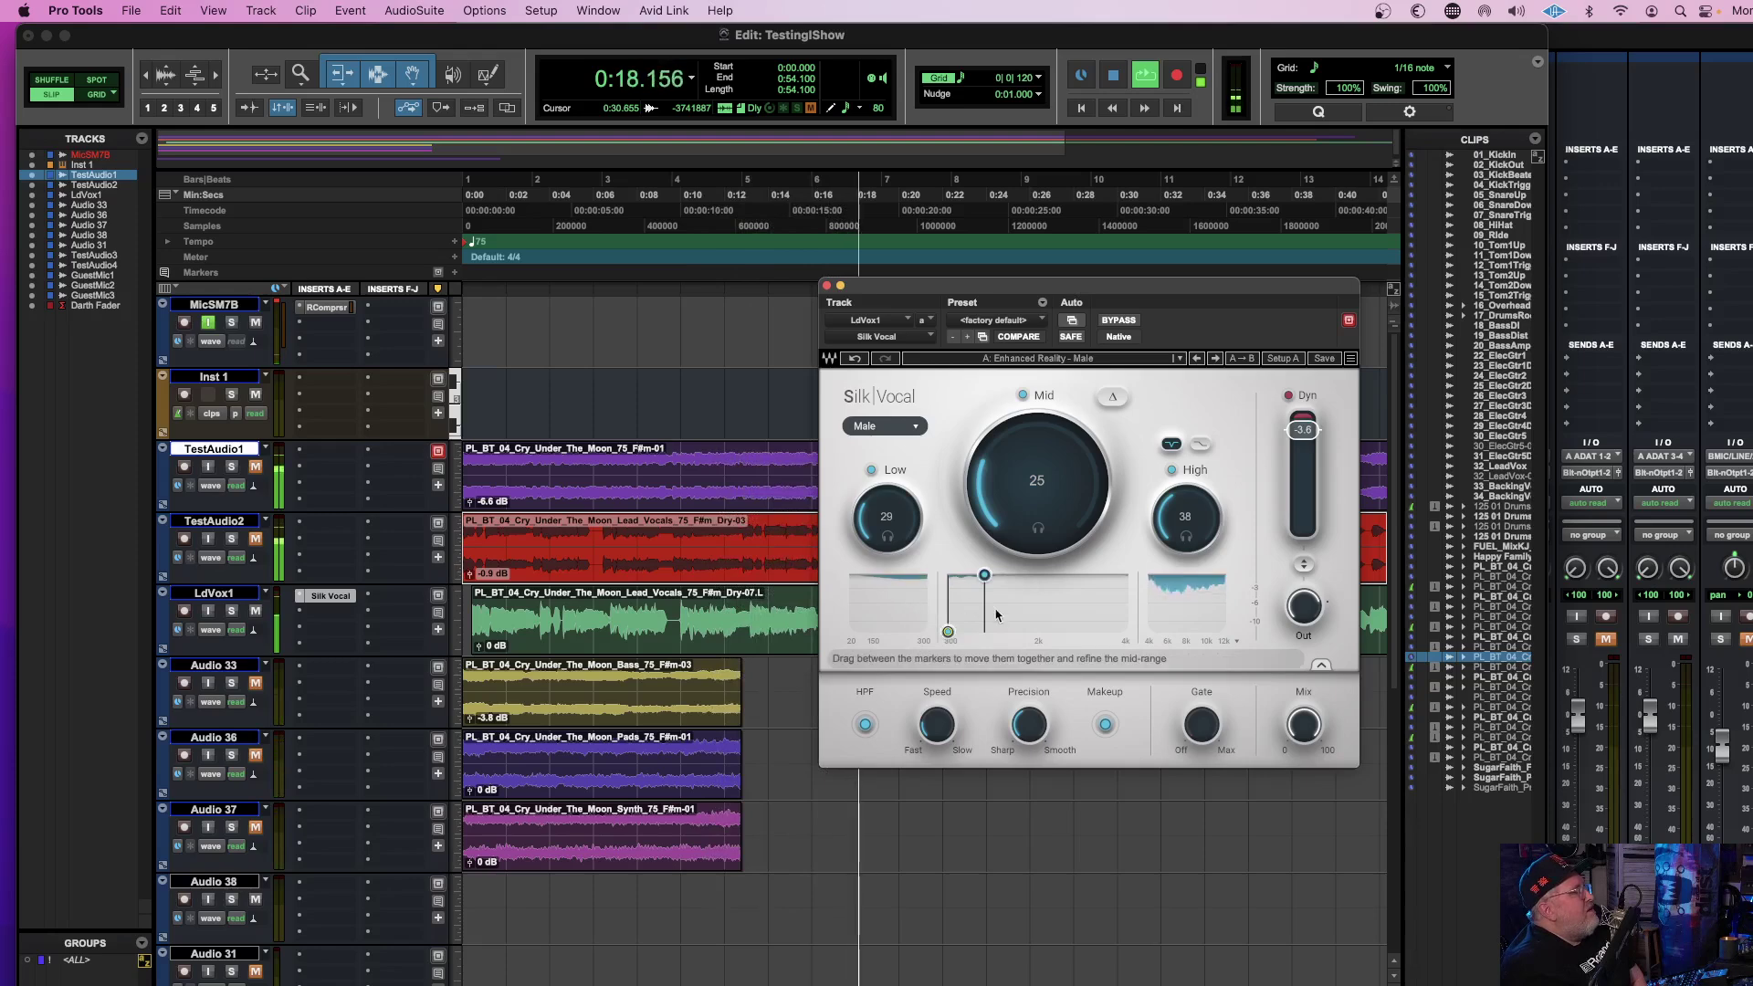
pyautogui.click(1120, 321)
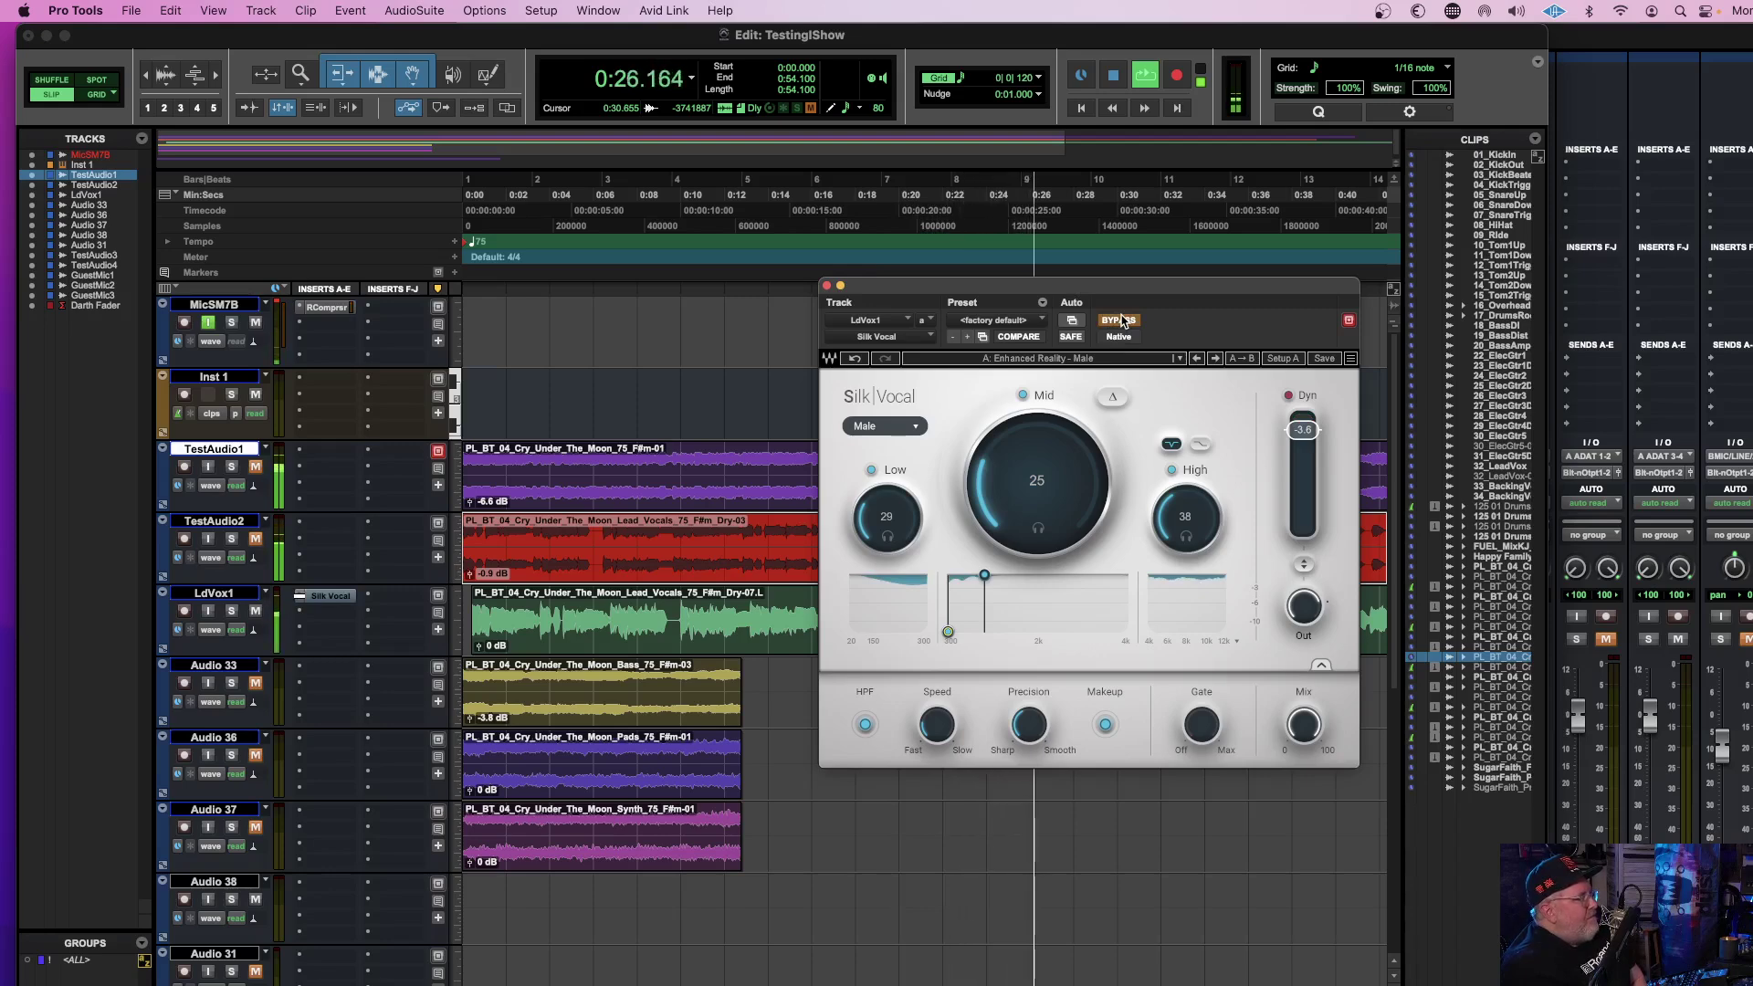
pyautogui.click(1121, 320)
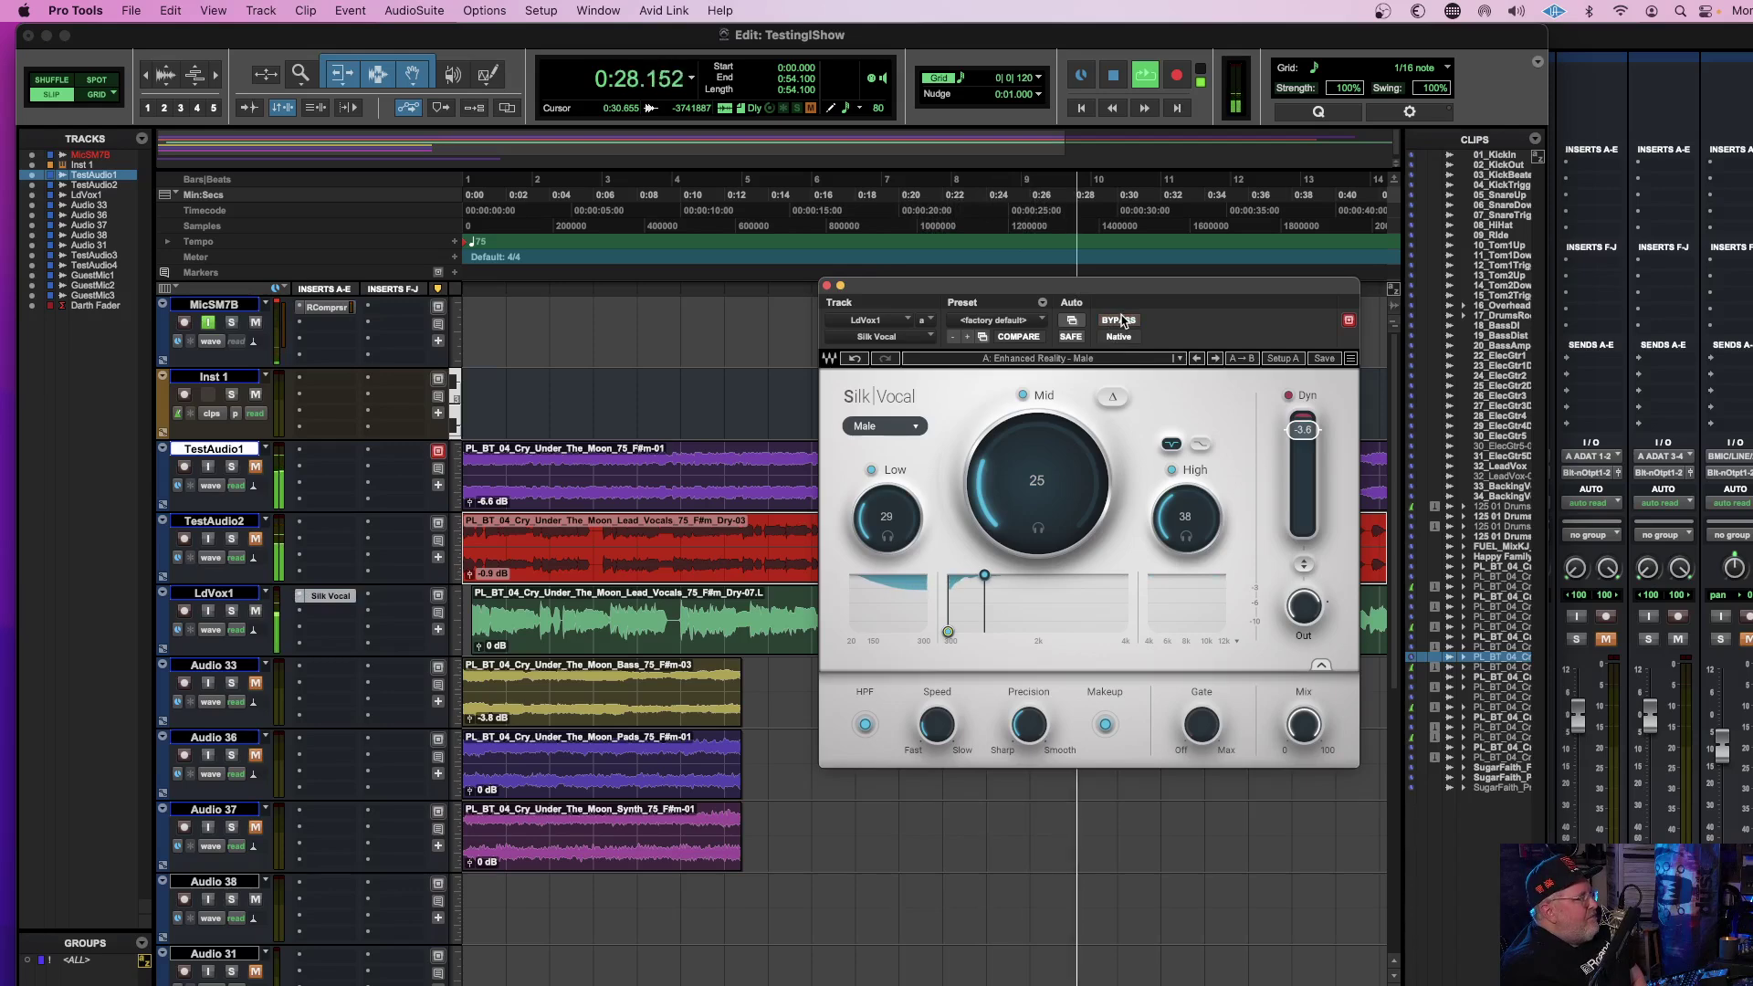
pyautogui.click(1120, 320)
pyautogui.click(1120, 321)
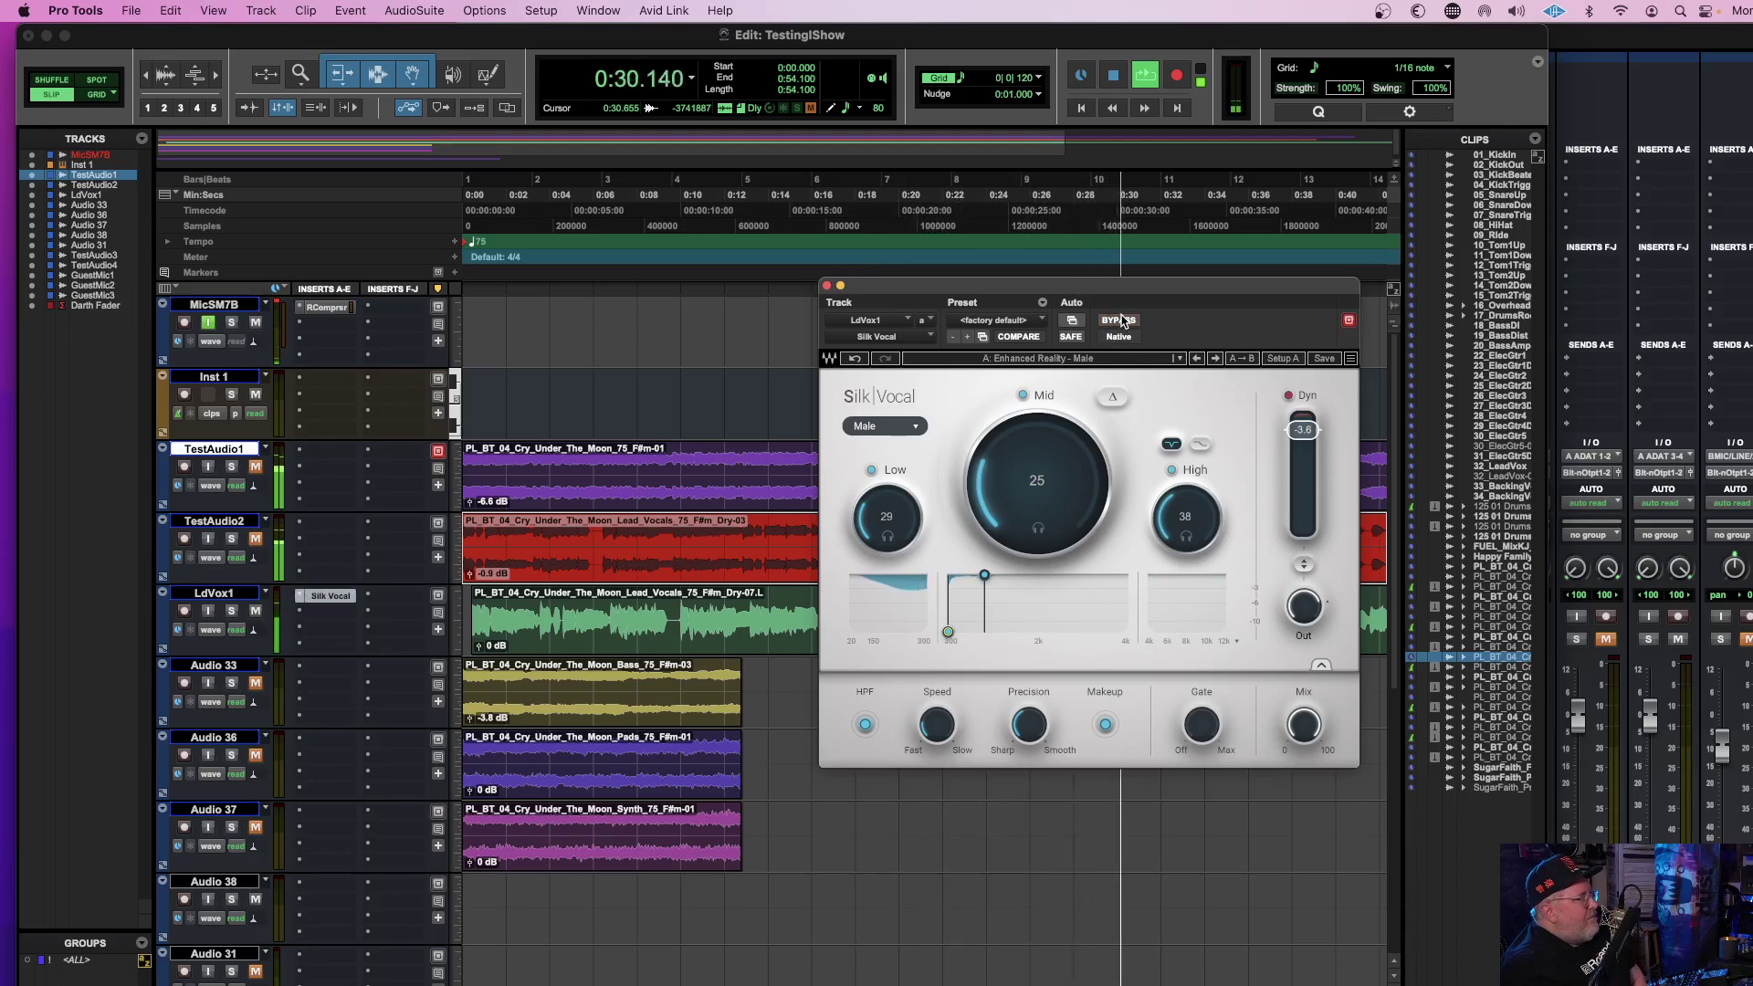
pyautogui.press('space')
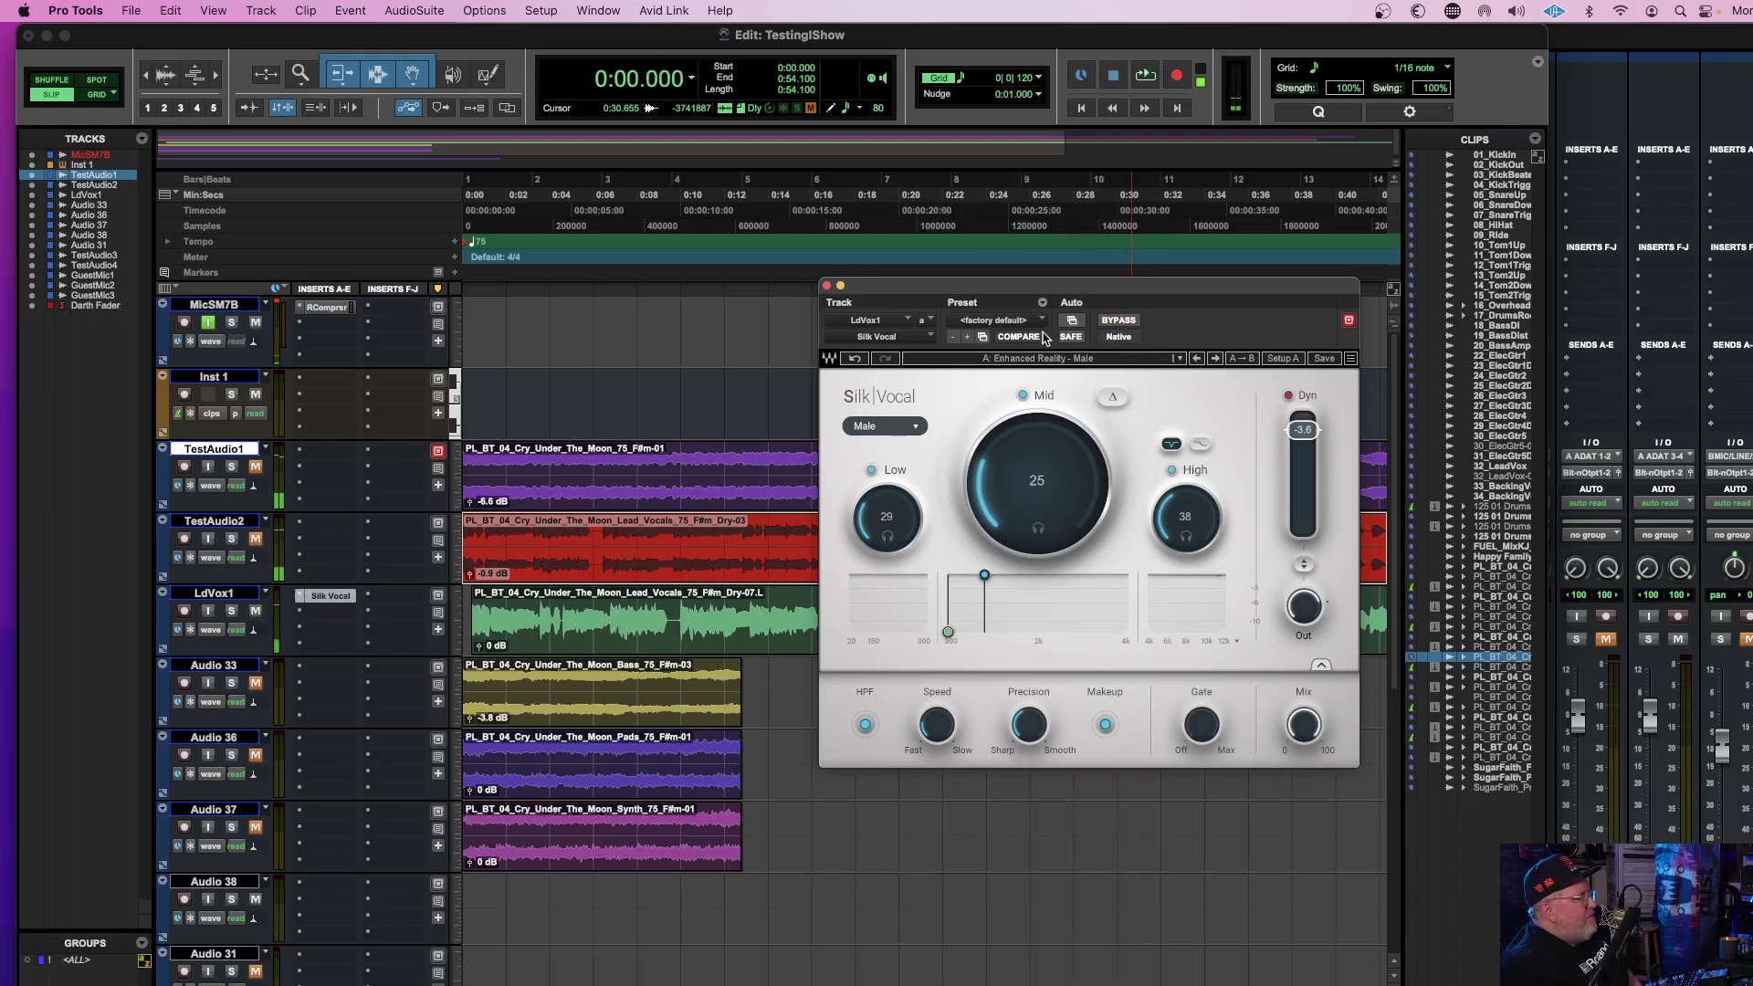
# Replay for another bypass comparison, then raise the Mid amount from 25 to 34.
pyautogui.press('space')
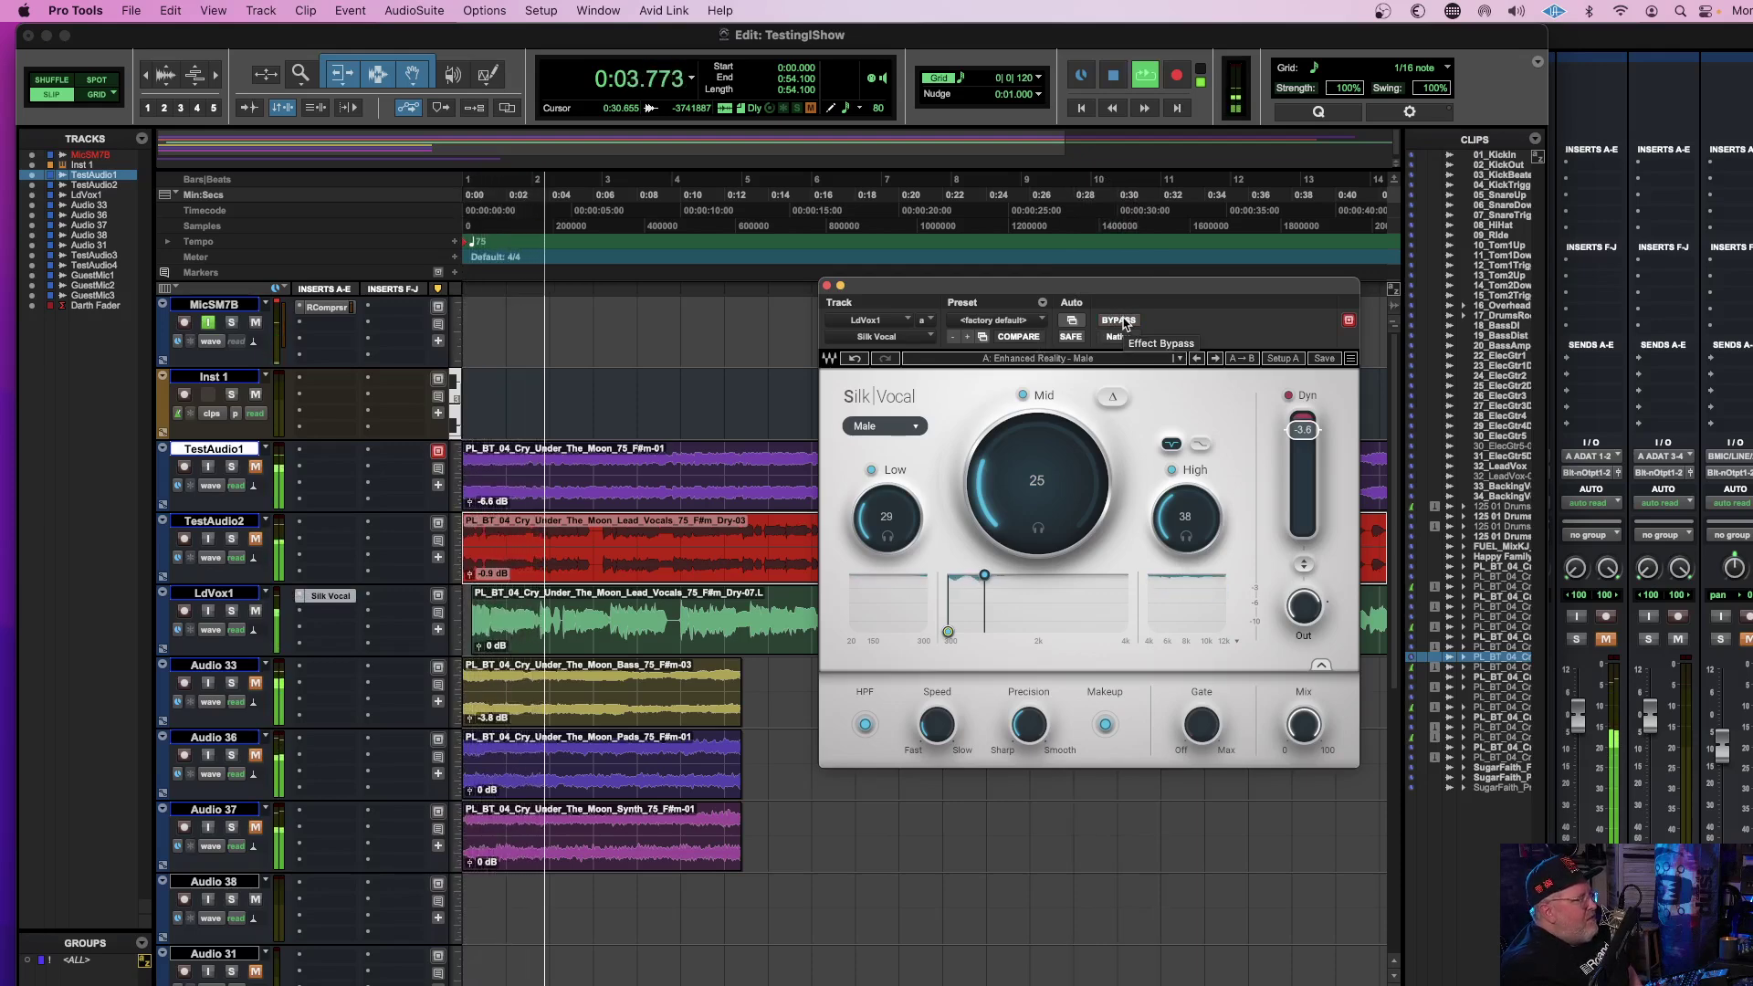
pyautogui.click(1119, 320)
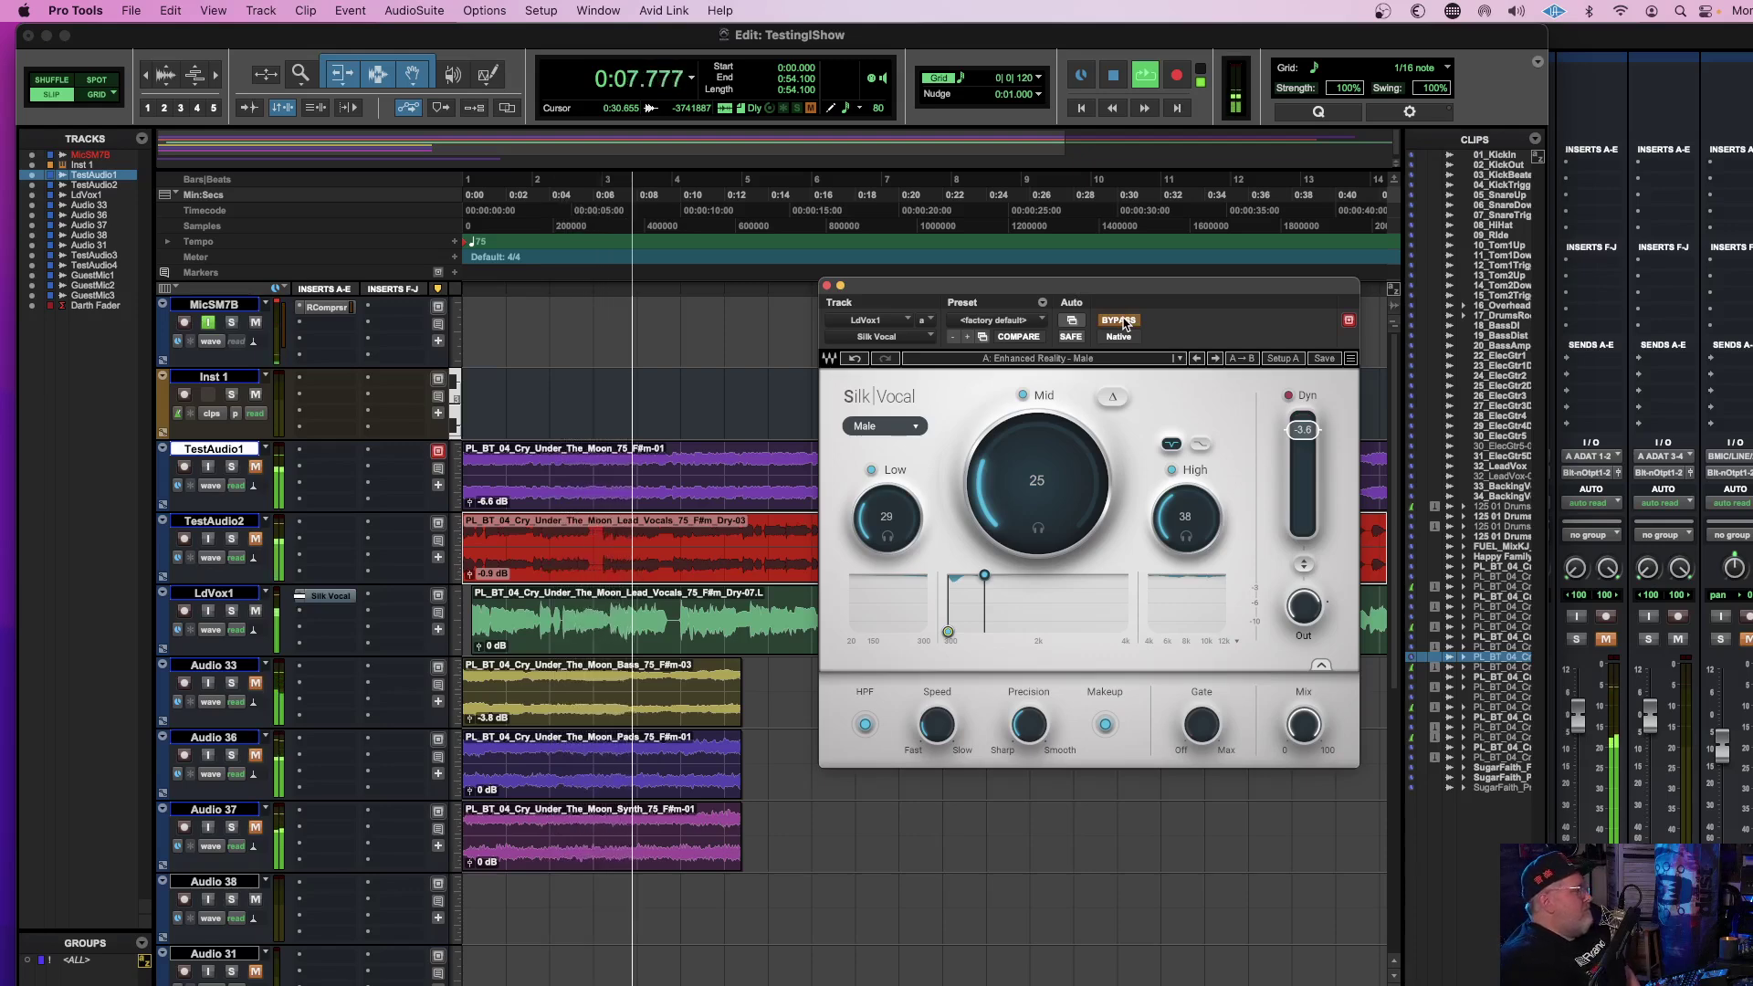
pyautogui.click(1119, 321)
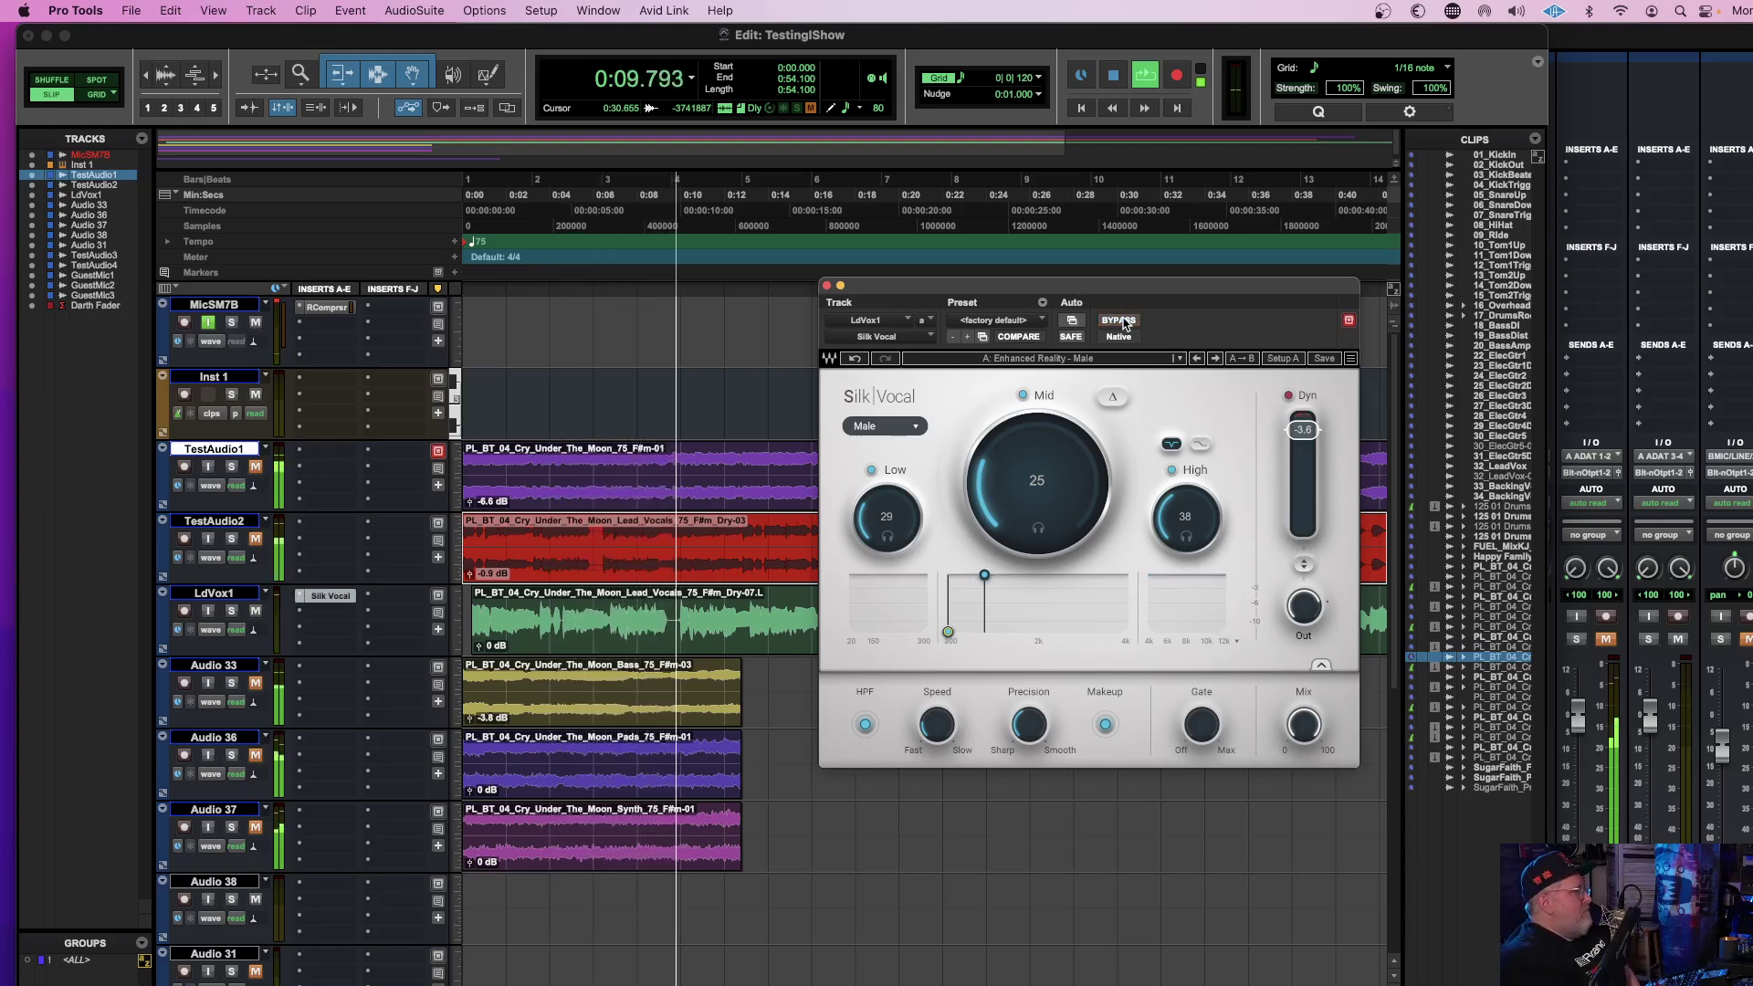
pyautogui.press('space')
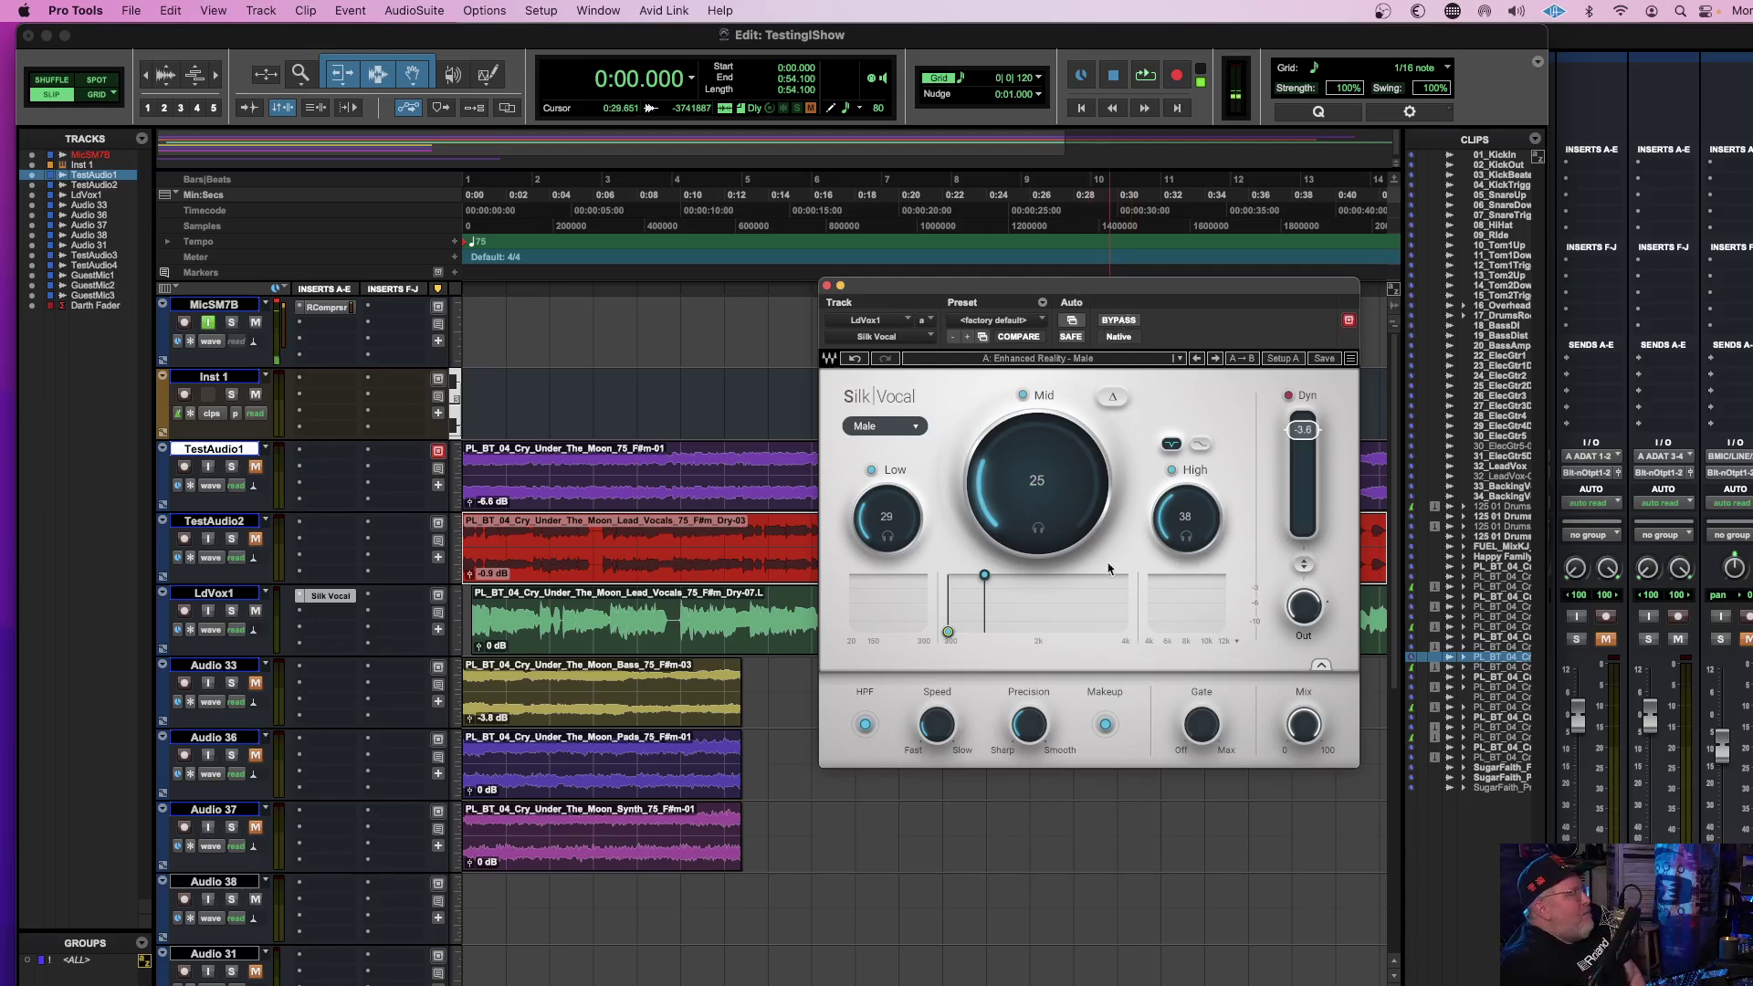
pyautogui.moveTo(1041, 484); pyautogui.dragTo(1110, 349)
# During playback, sweep the Mid knob and settle it at 32.
pyautogui.click(1100, 366)
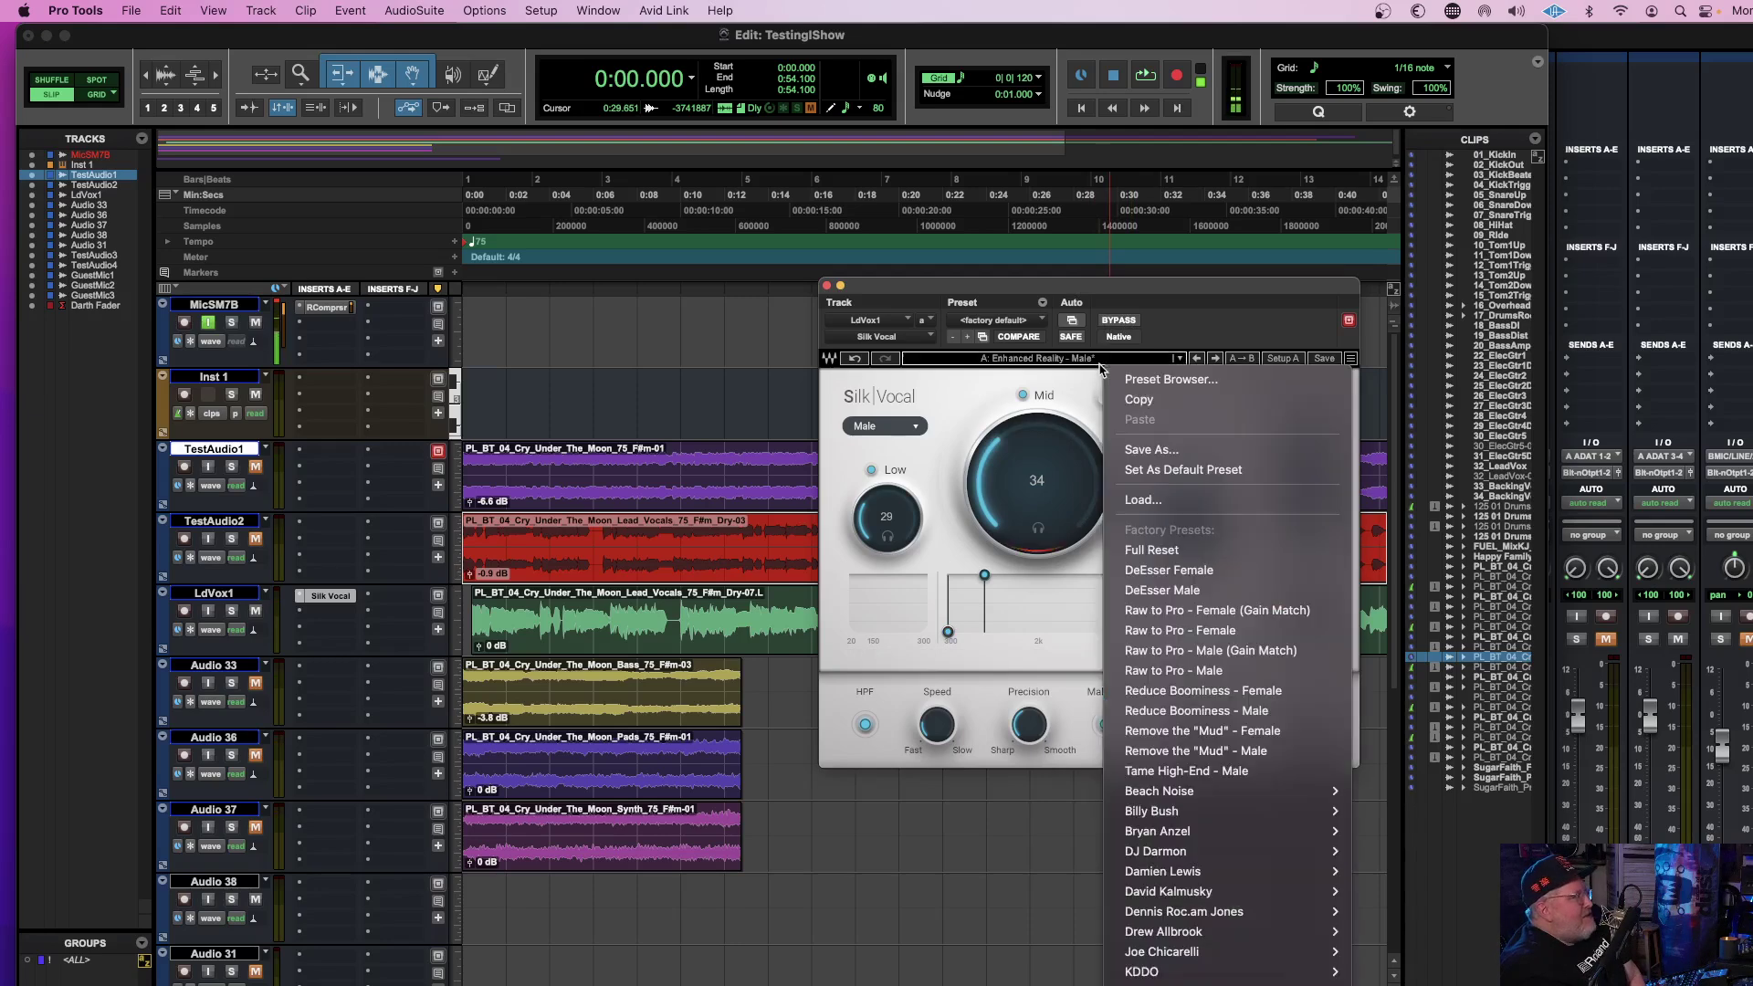
pyautogui.click(1049, 462)
pyautogui.moveTo(1050, 462); pyautogui.dragTo(1050, 457)
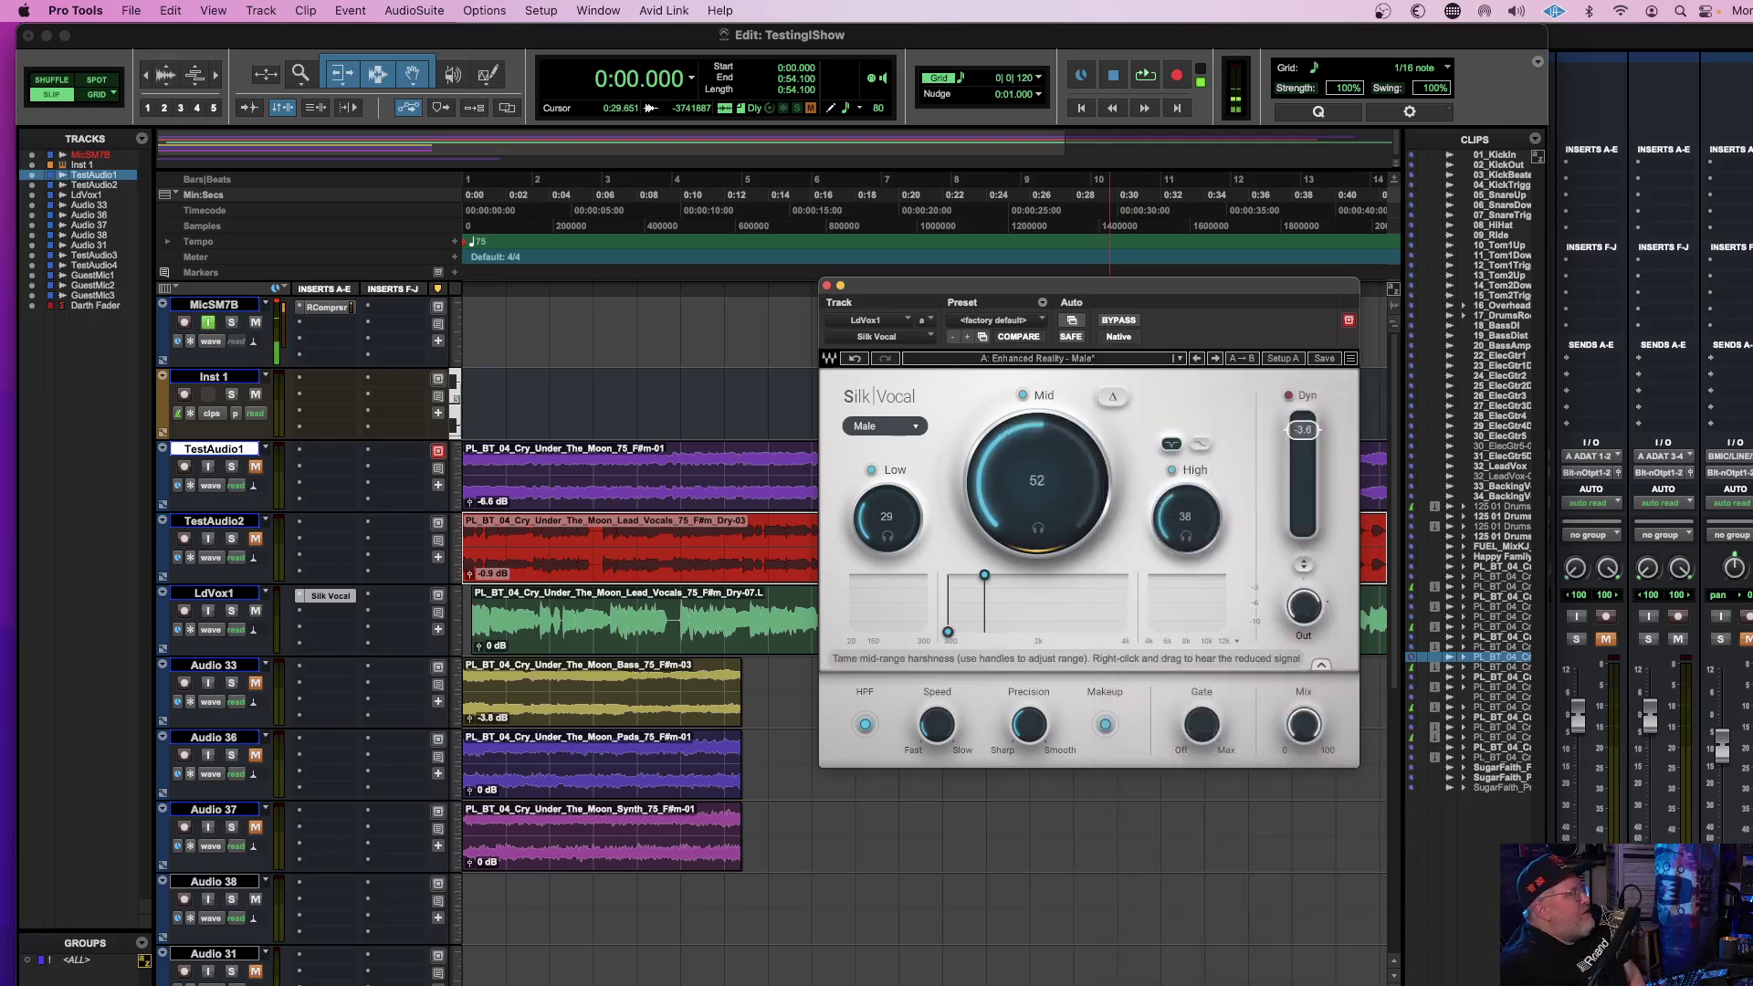
pyautogui.press('space')
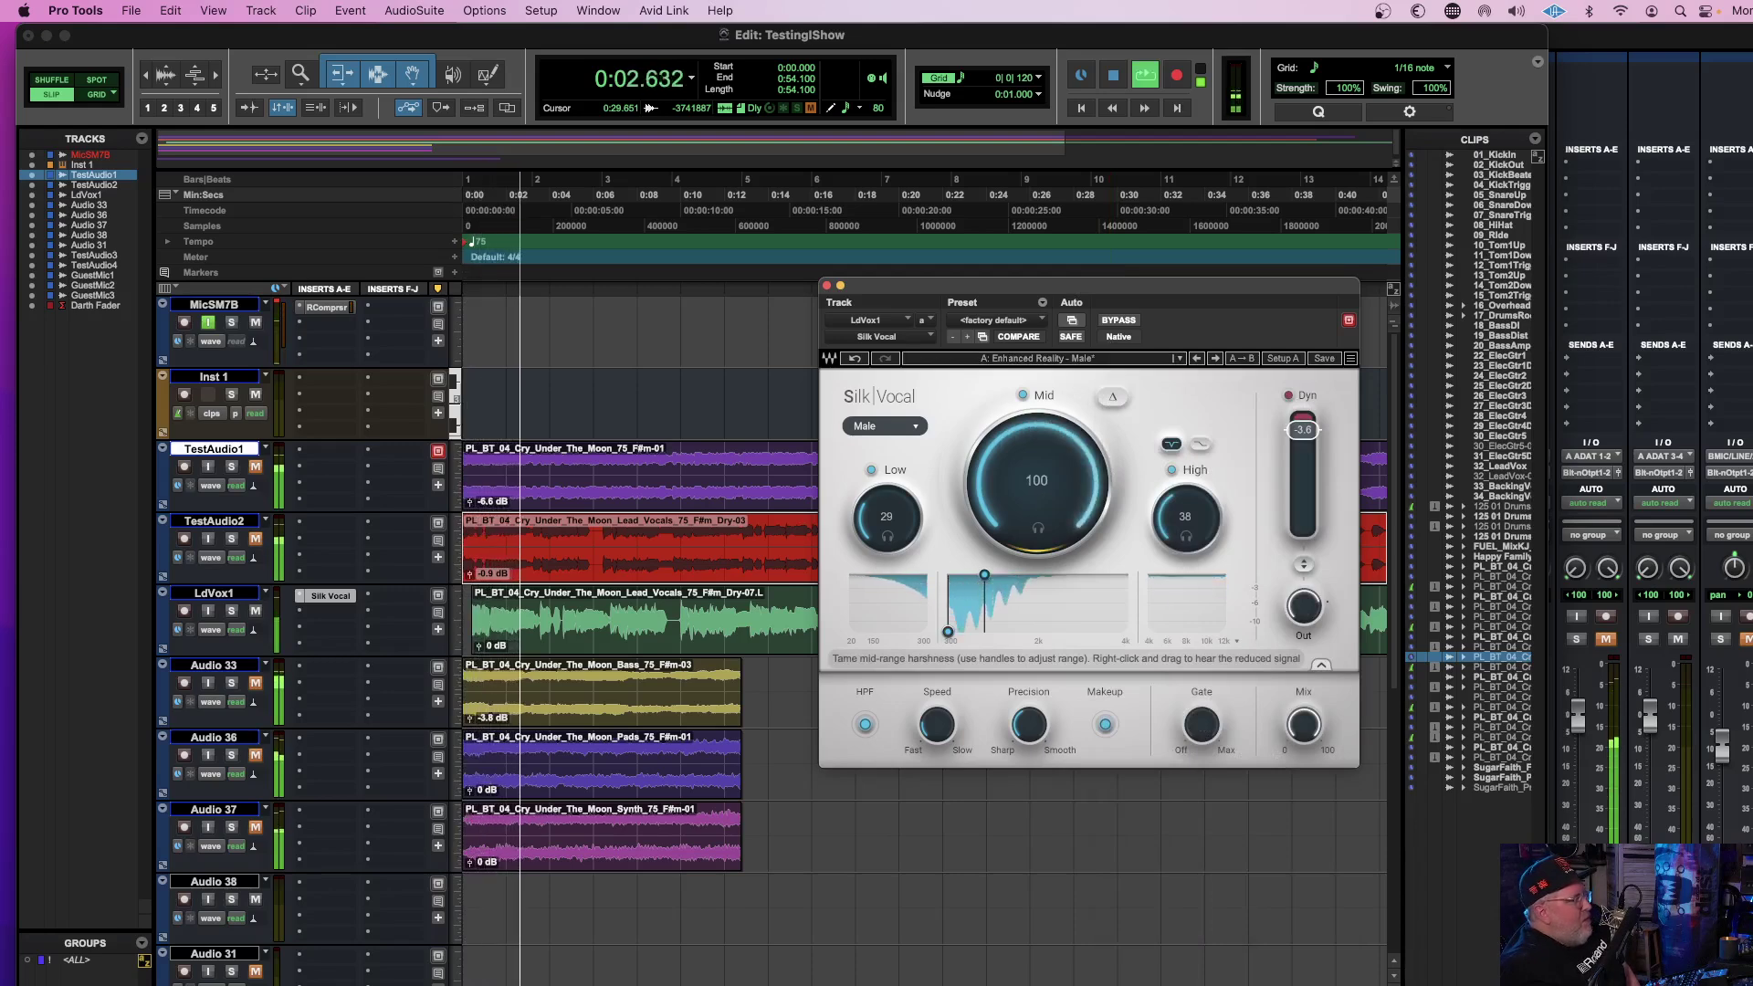
pyautogui.moveTo(1050, 457); pyautogui.dragTo(1050, 516)
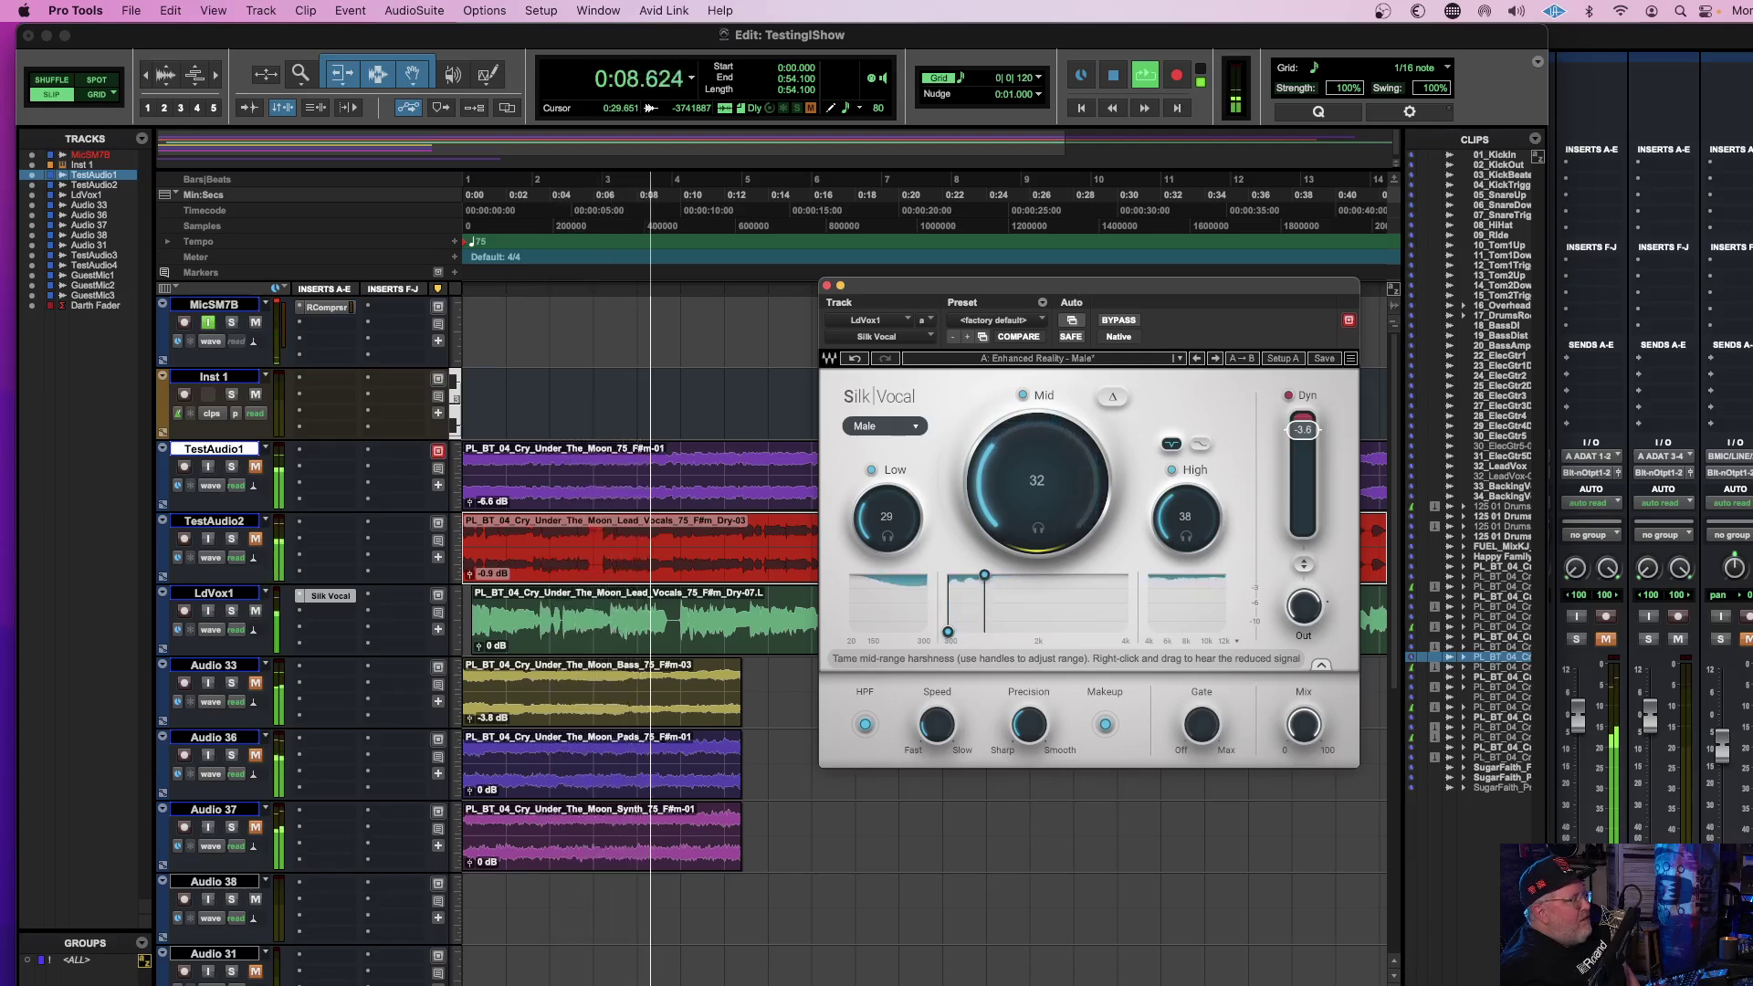
# Lower the dynamics to -15.5 and try the High band's alternate mode.
pyautogui.moveTo(1303, 429); pyautogui.dragTo(1307, 468)
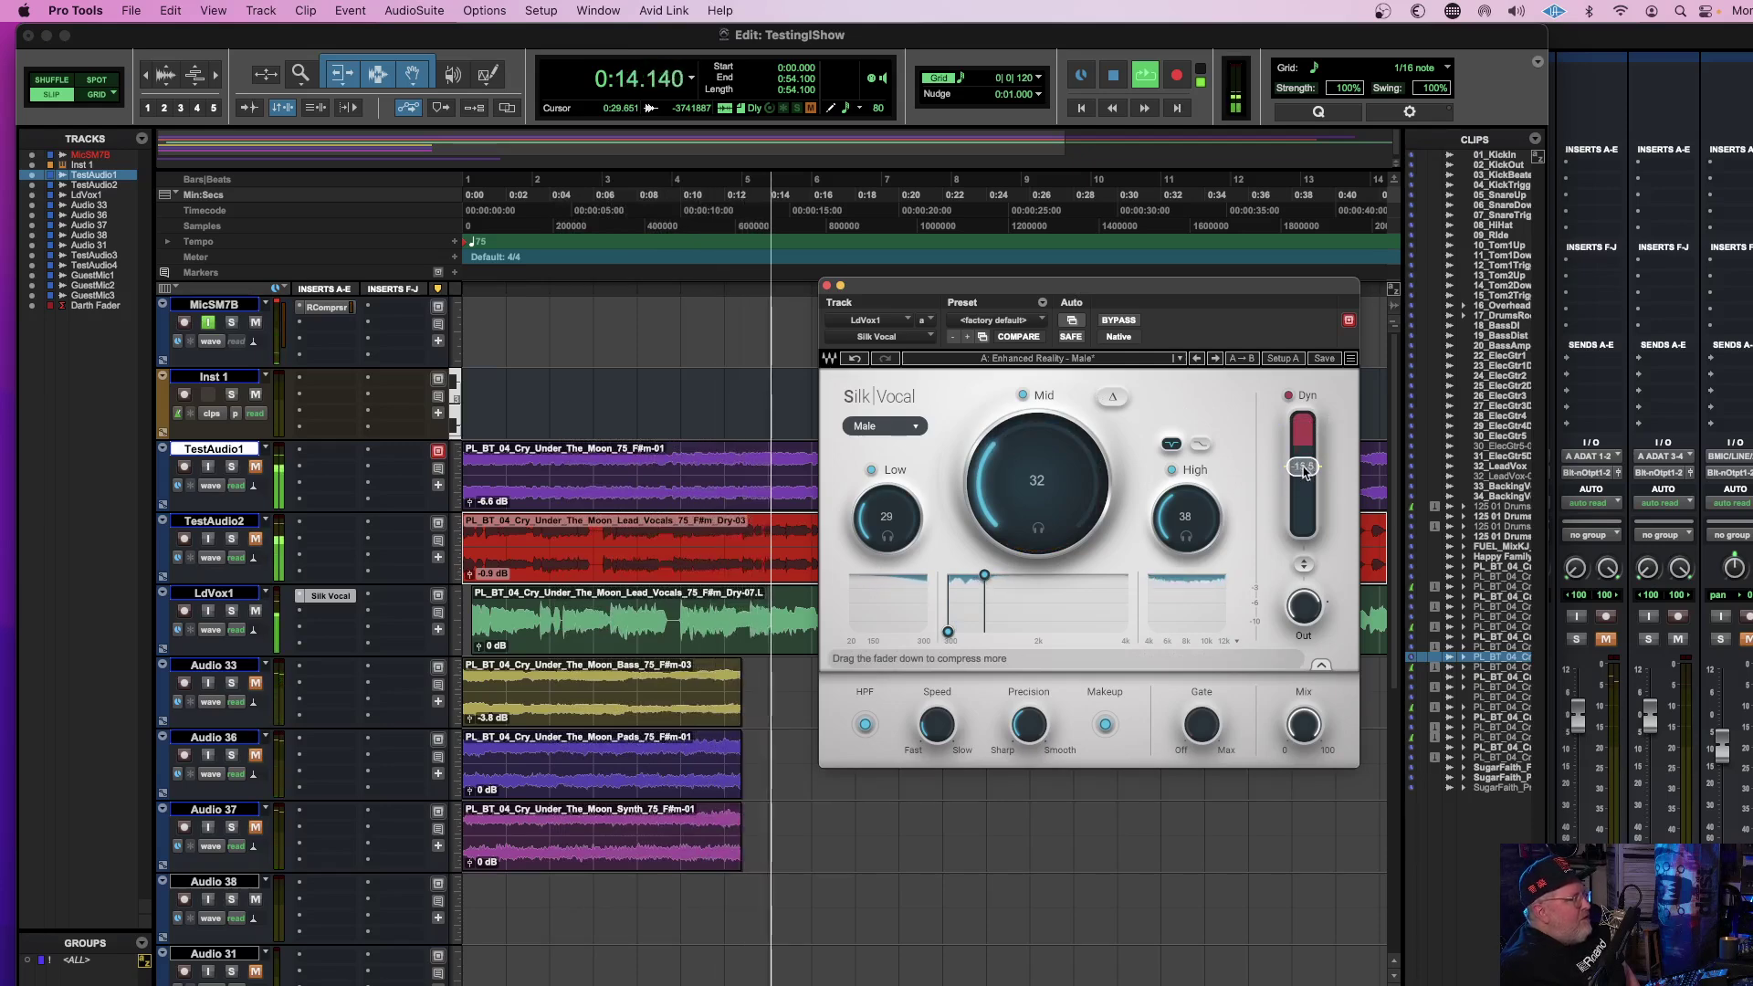
pyautogui.click(1201, 445)
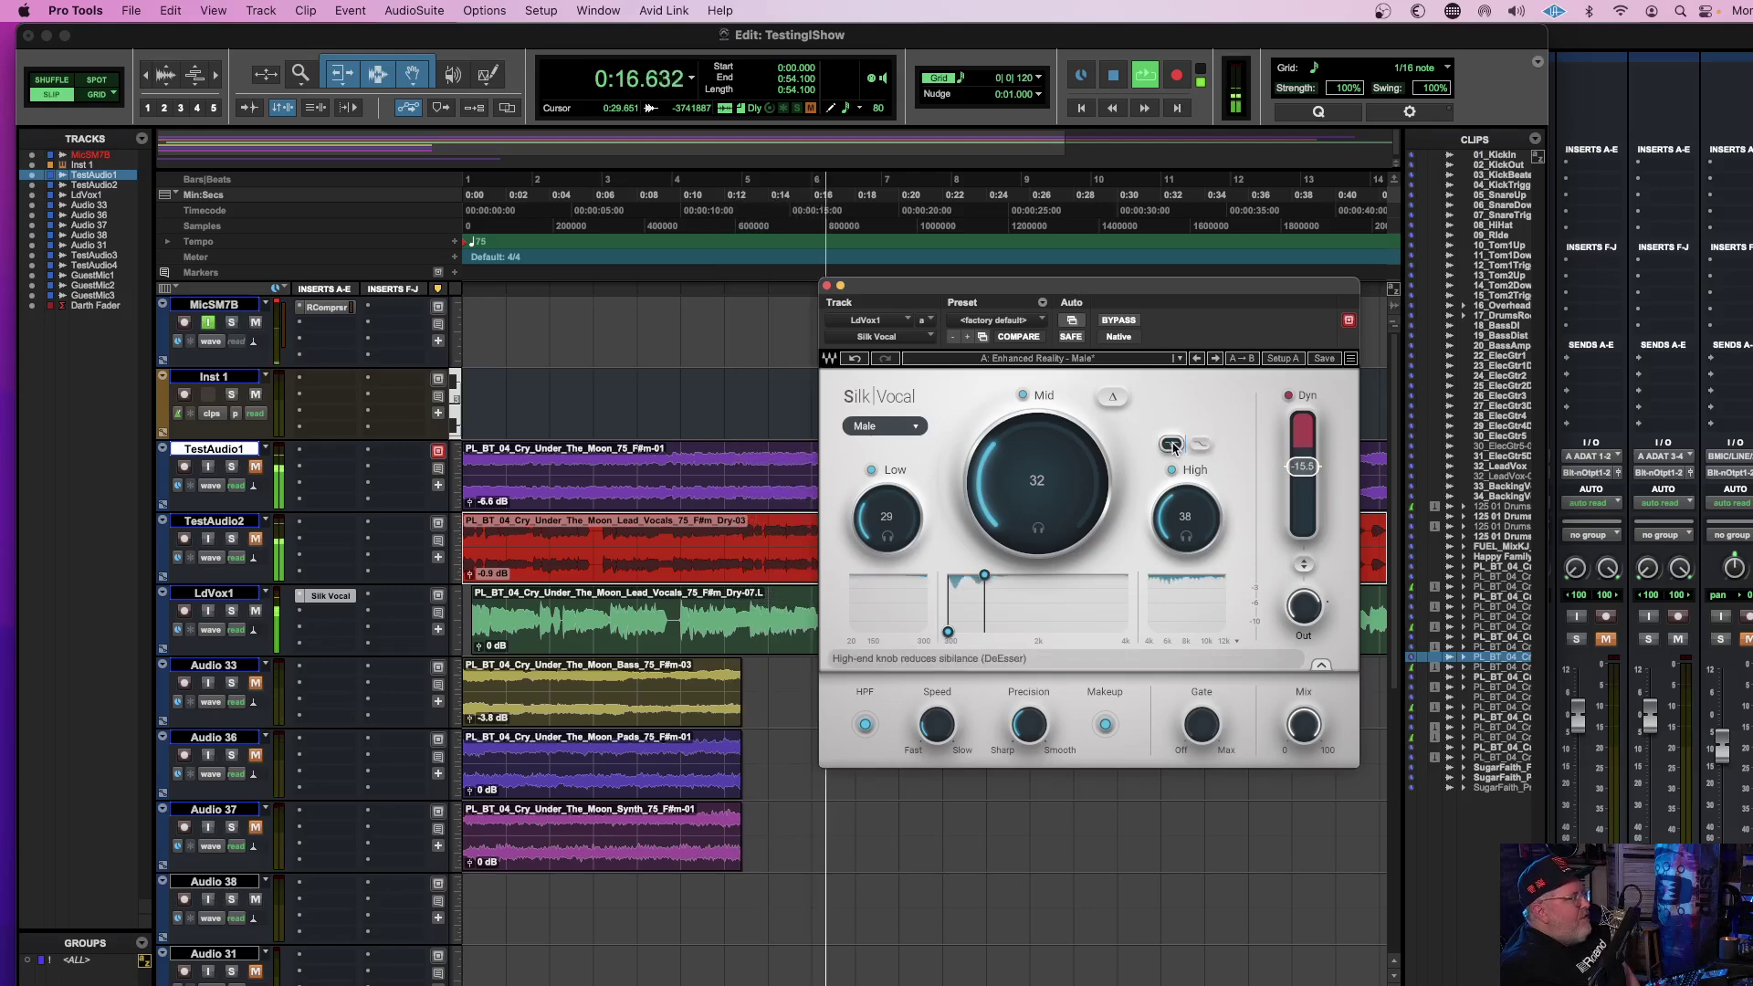
pyautogui.click(1171, 445)
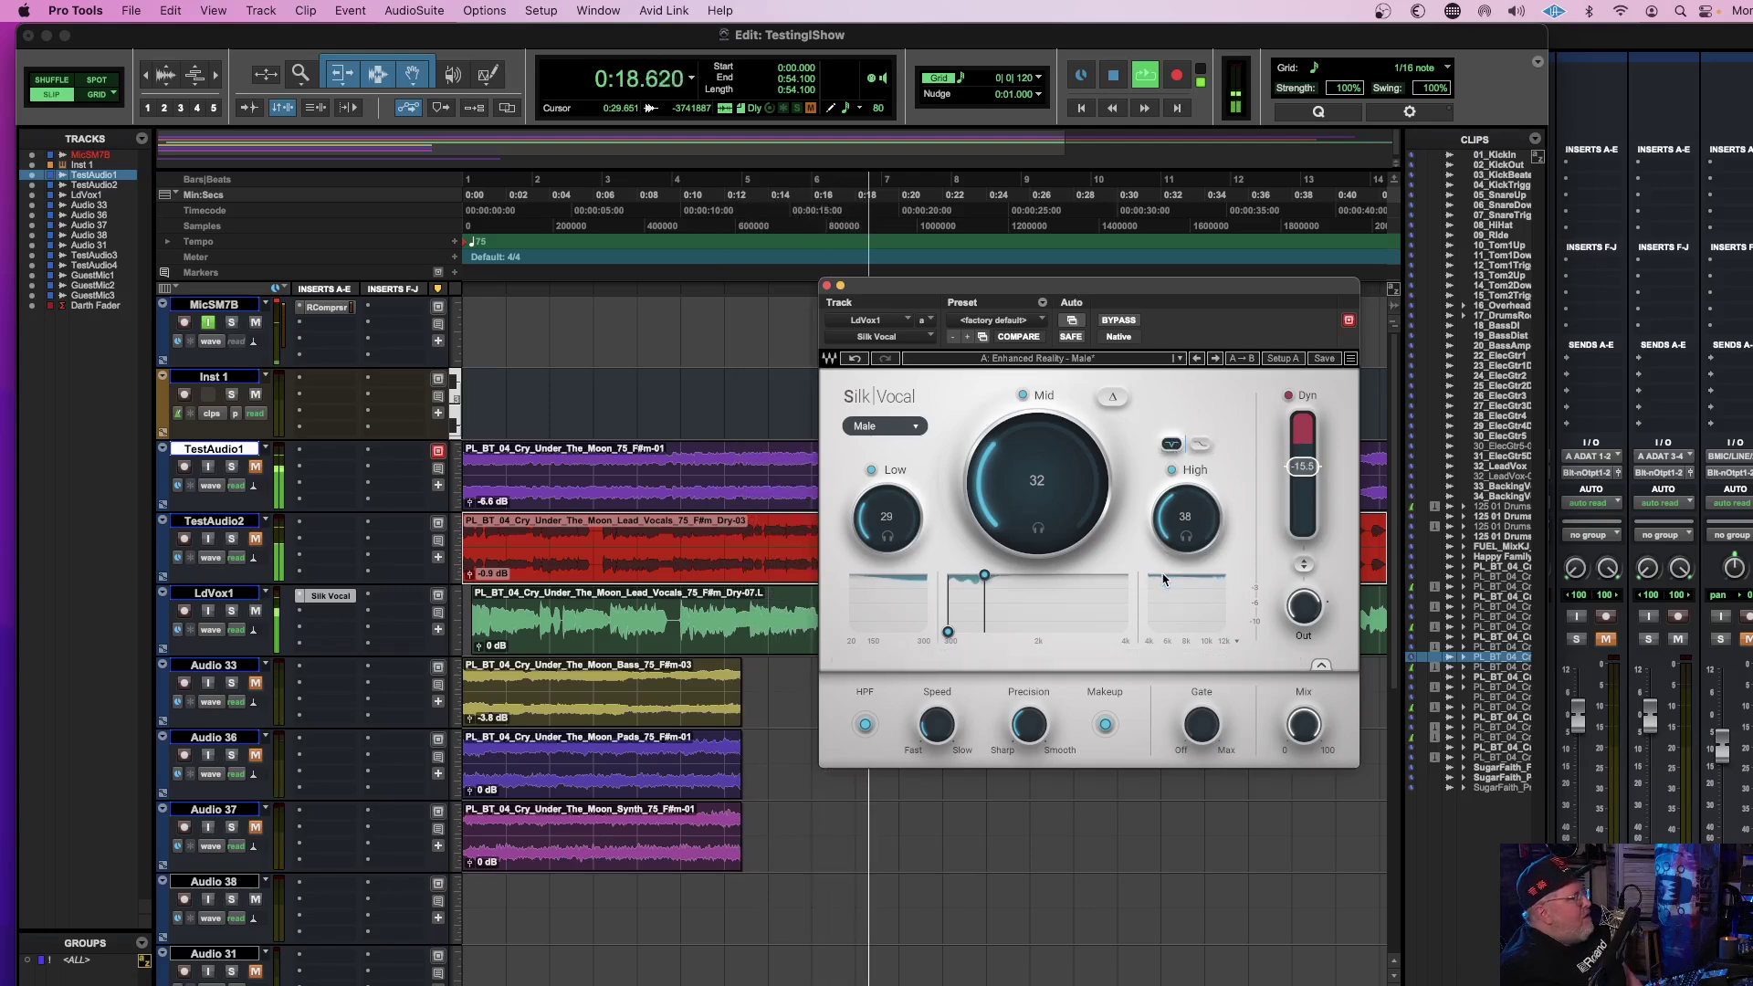
# Set High to 40 and Low to 36, and set the graph's frequency range to 16k.
pyautogui.press('space')
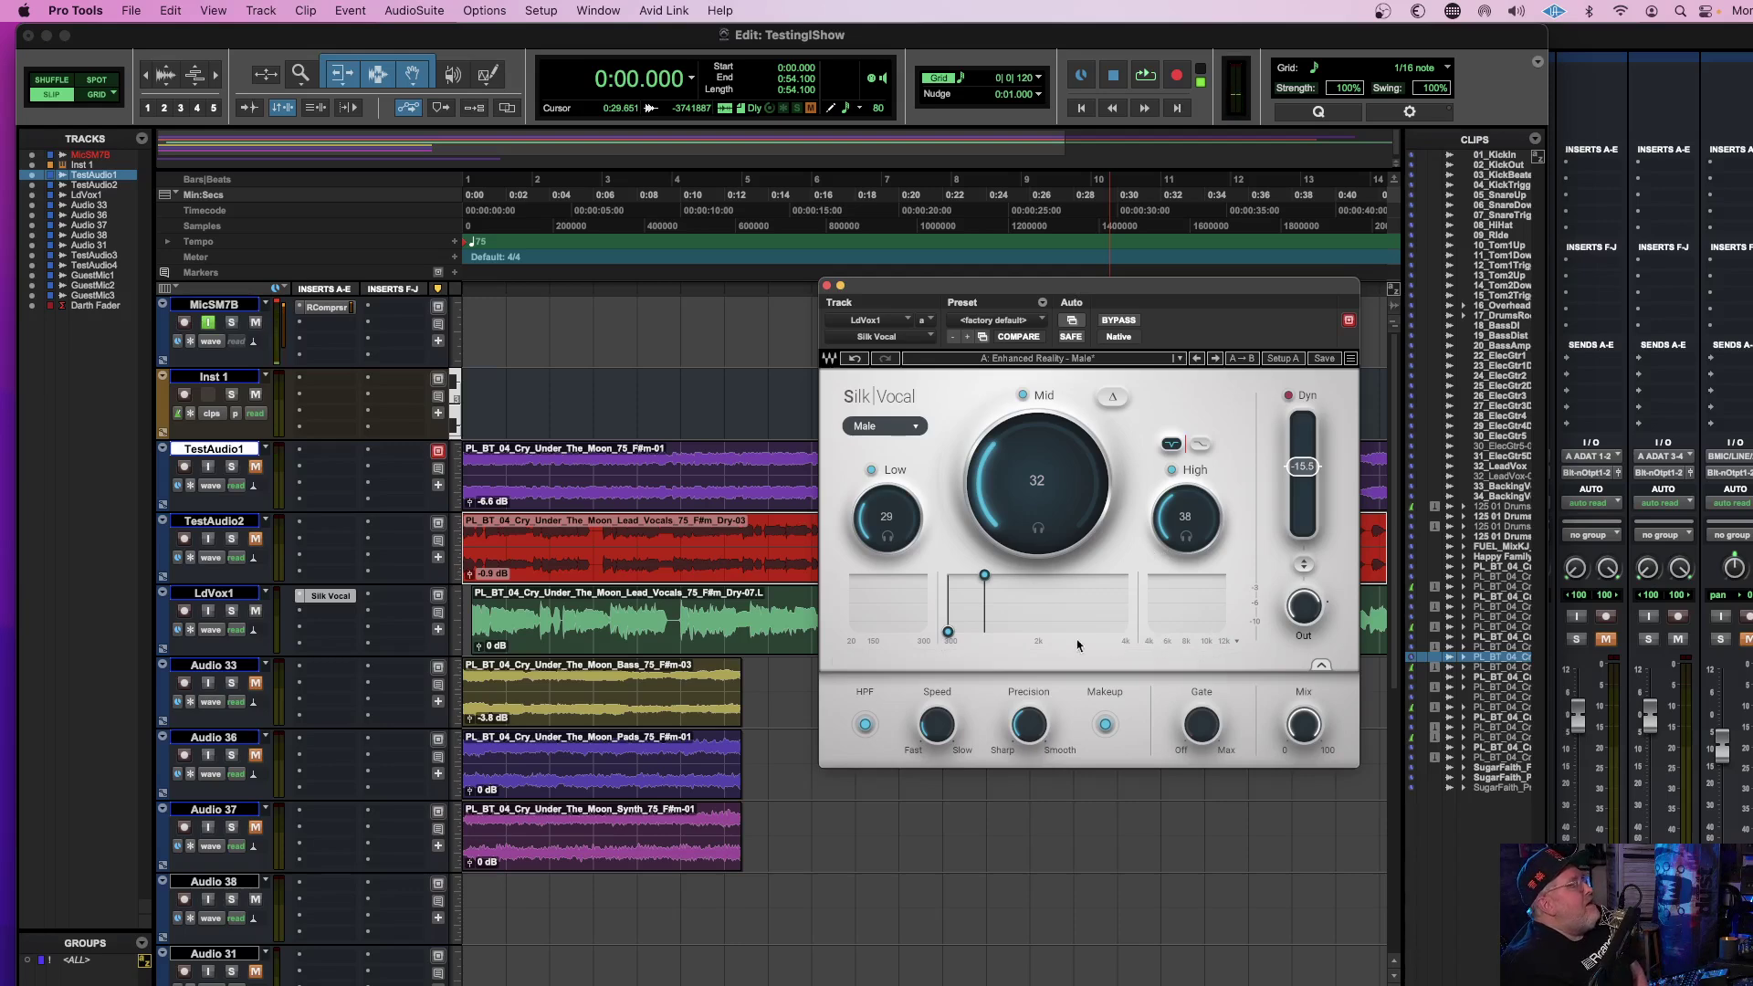
pyautogui.moveTo(990, 581)
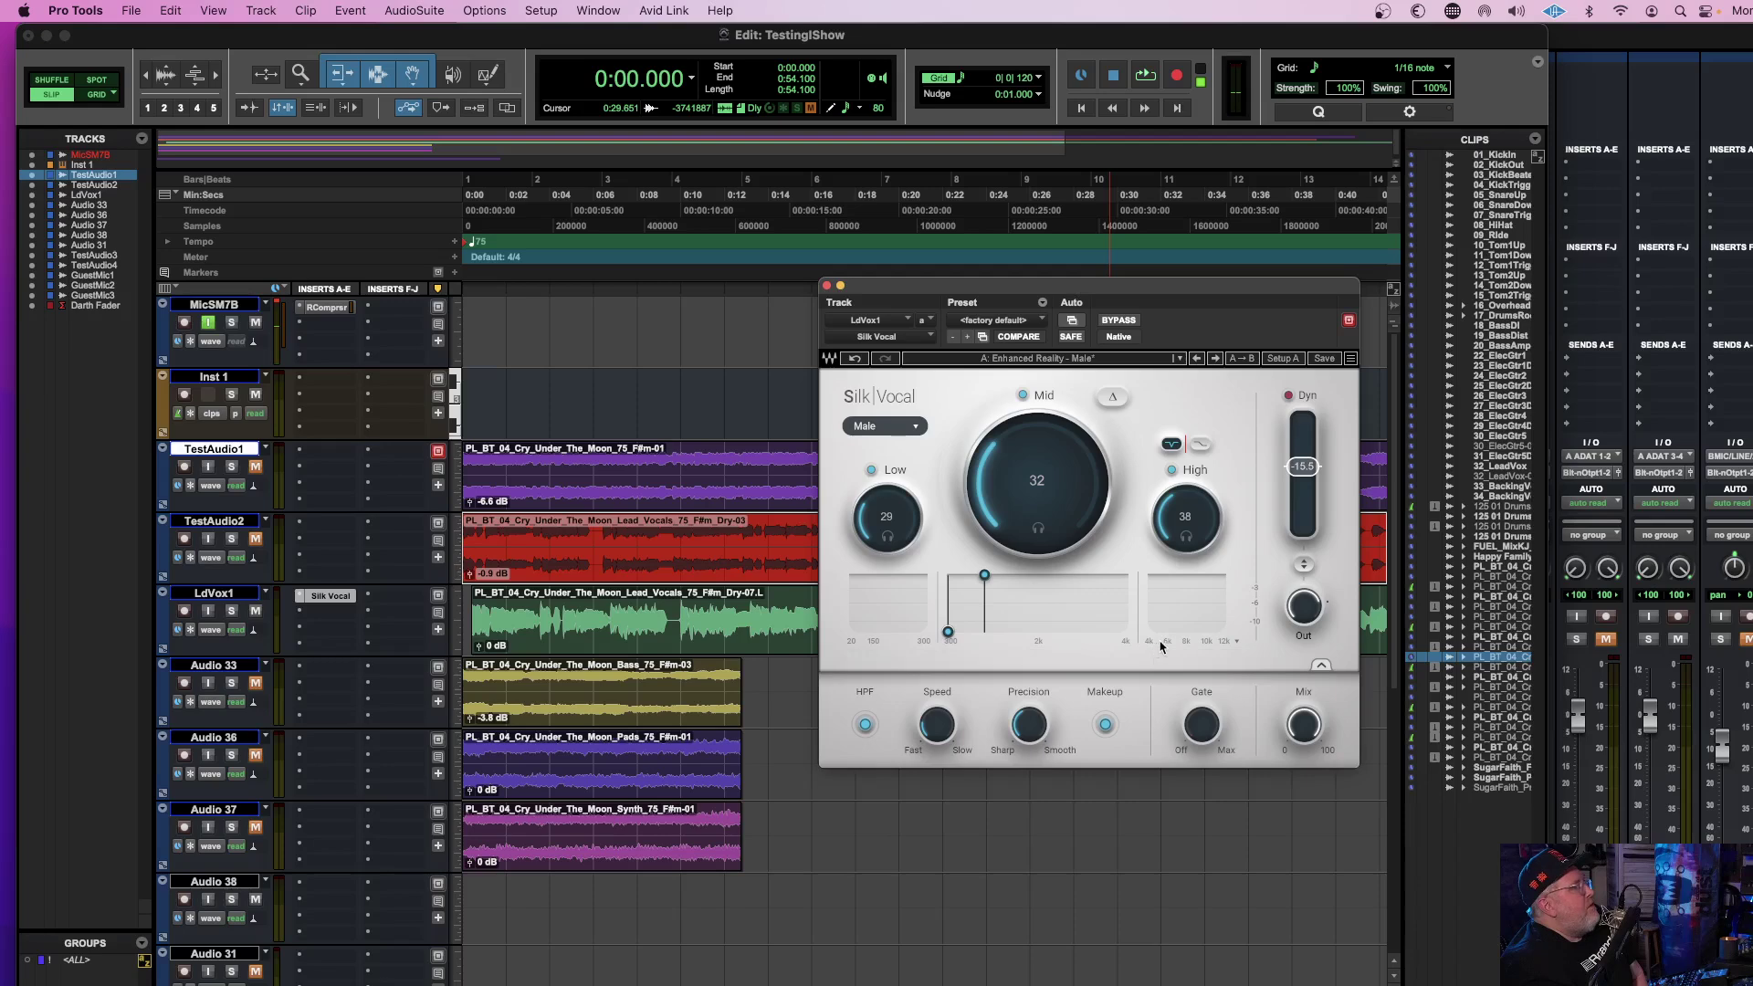
pyautogui.moveTo(1184, 517)
pyautogui.mouseDown()
pyautogui.moveTo(1184, 489)
pyautogui.moveTo(1184, 518)
pyautogui.mouseUp()
pyautogui.click(1235, 642)
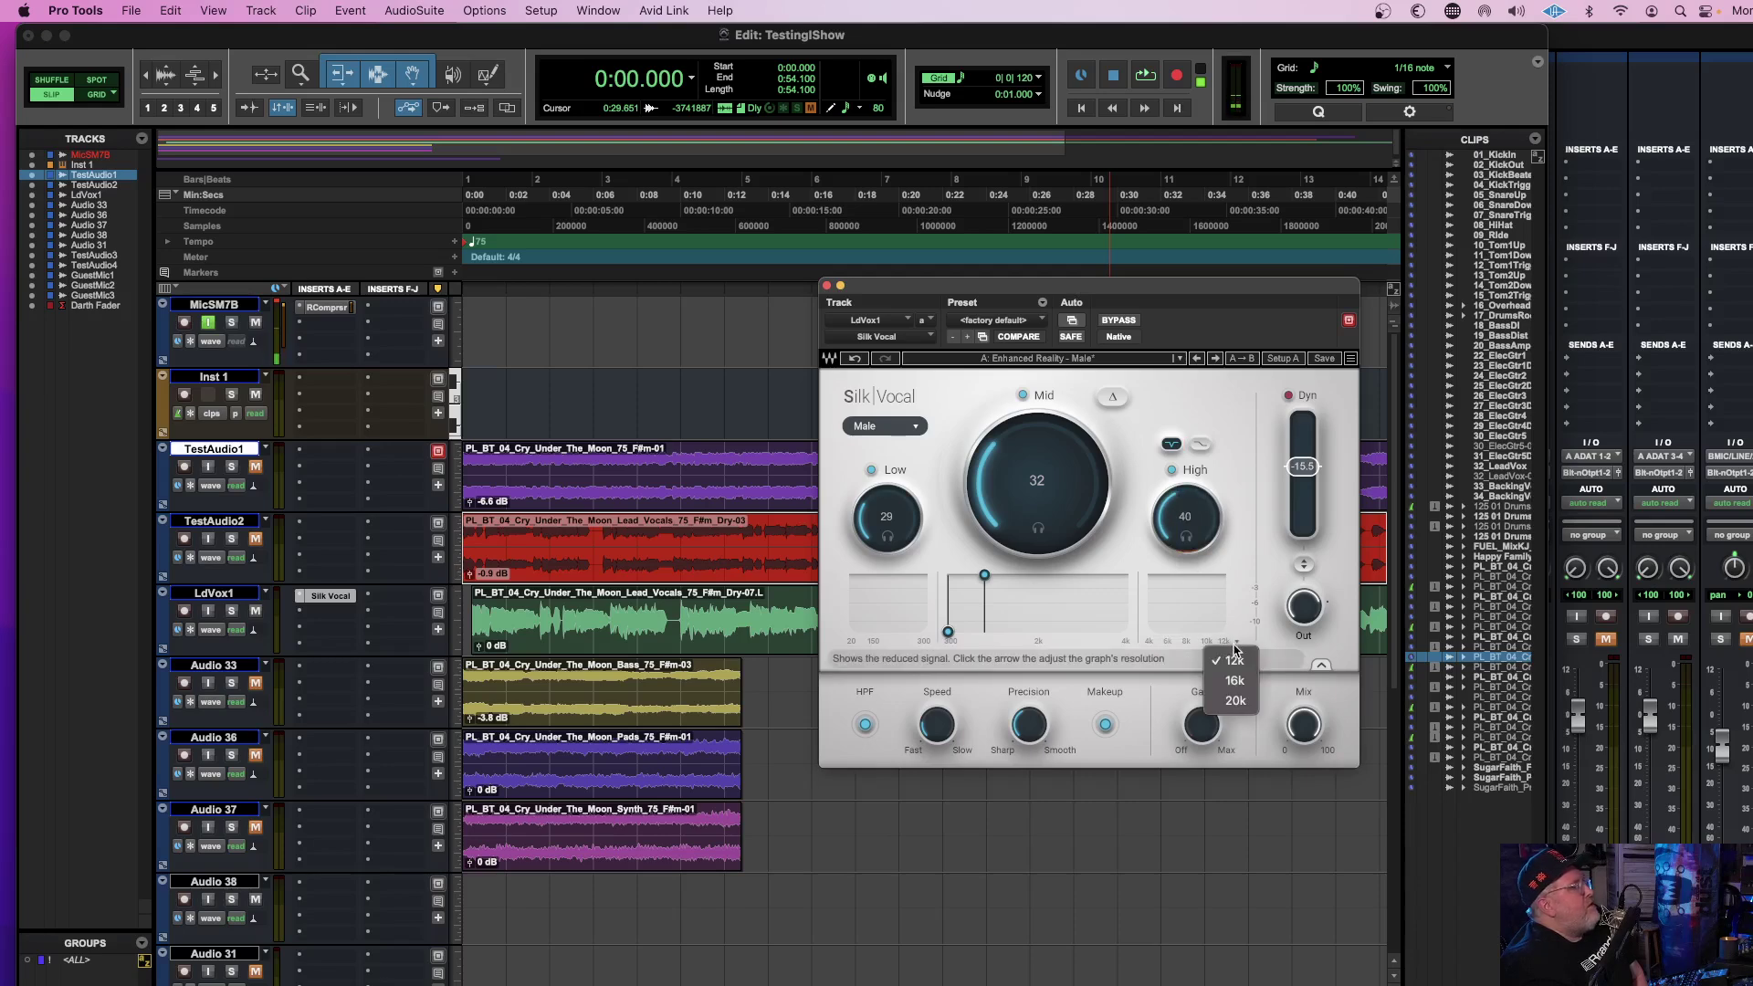
pyautogui.click(1236, 691)
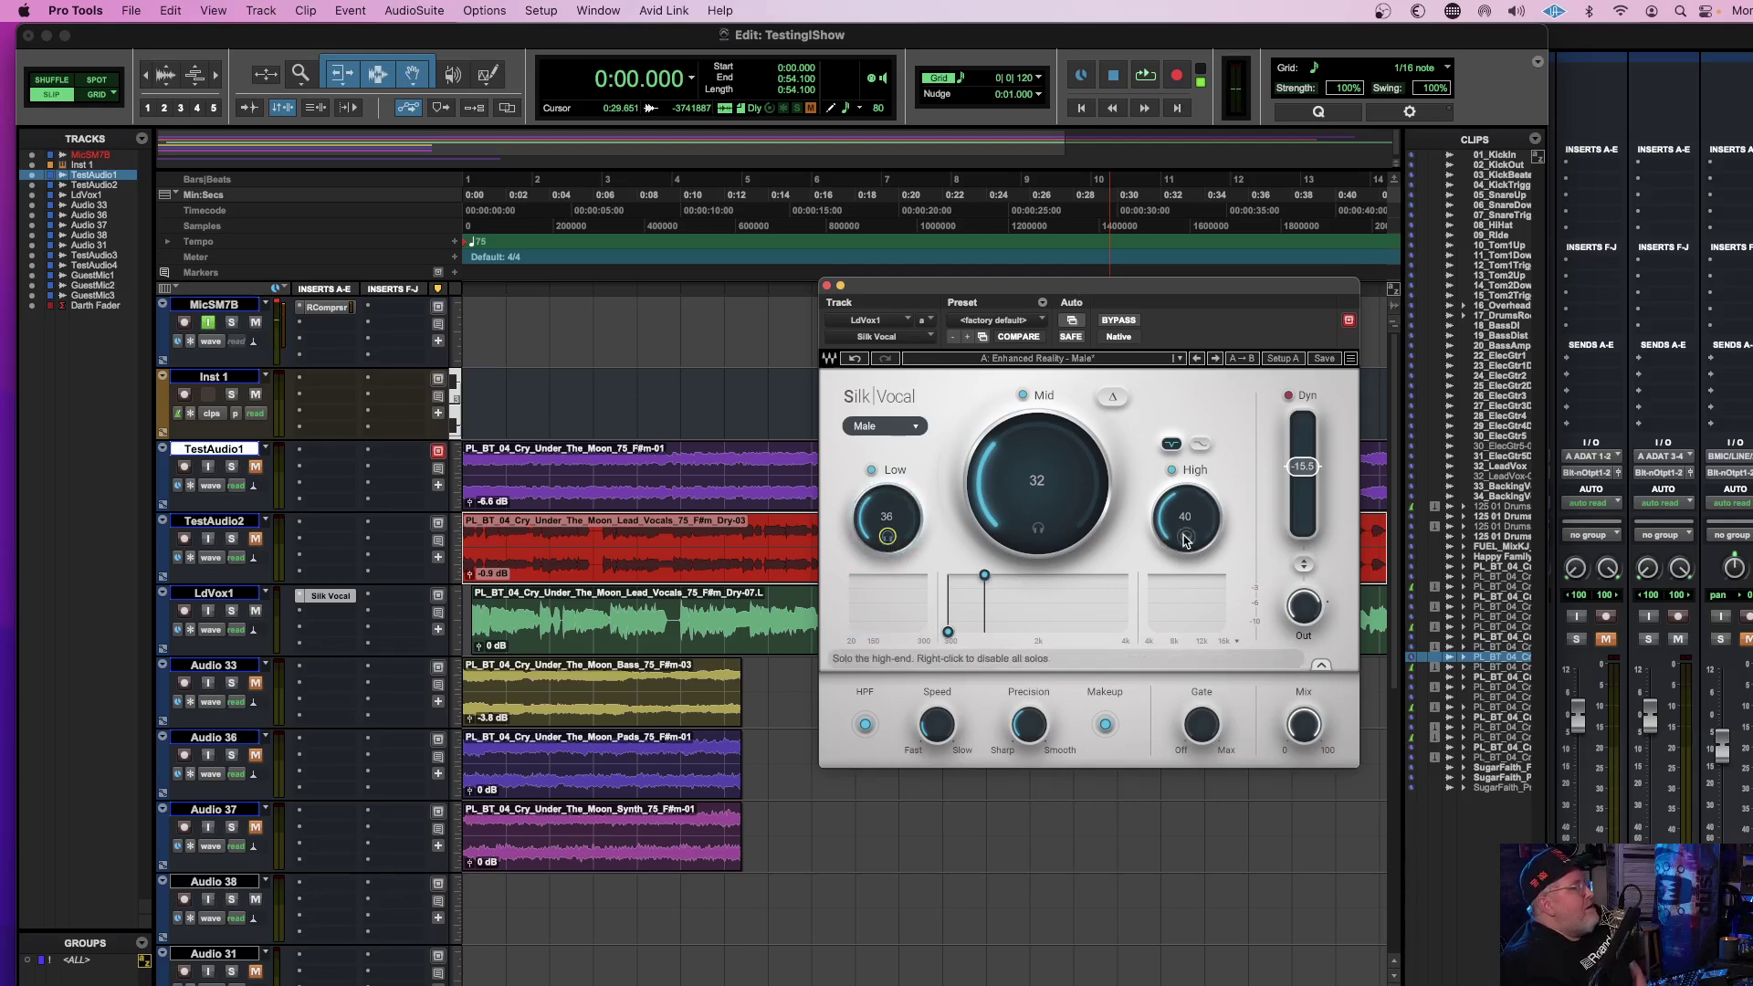
# During playback, solo the High and Low bands in turn and toggle the Mid band bypass.
pyautogui.press('space')
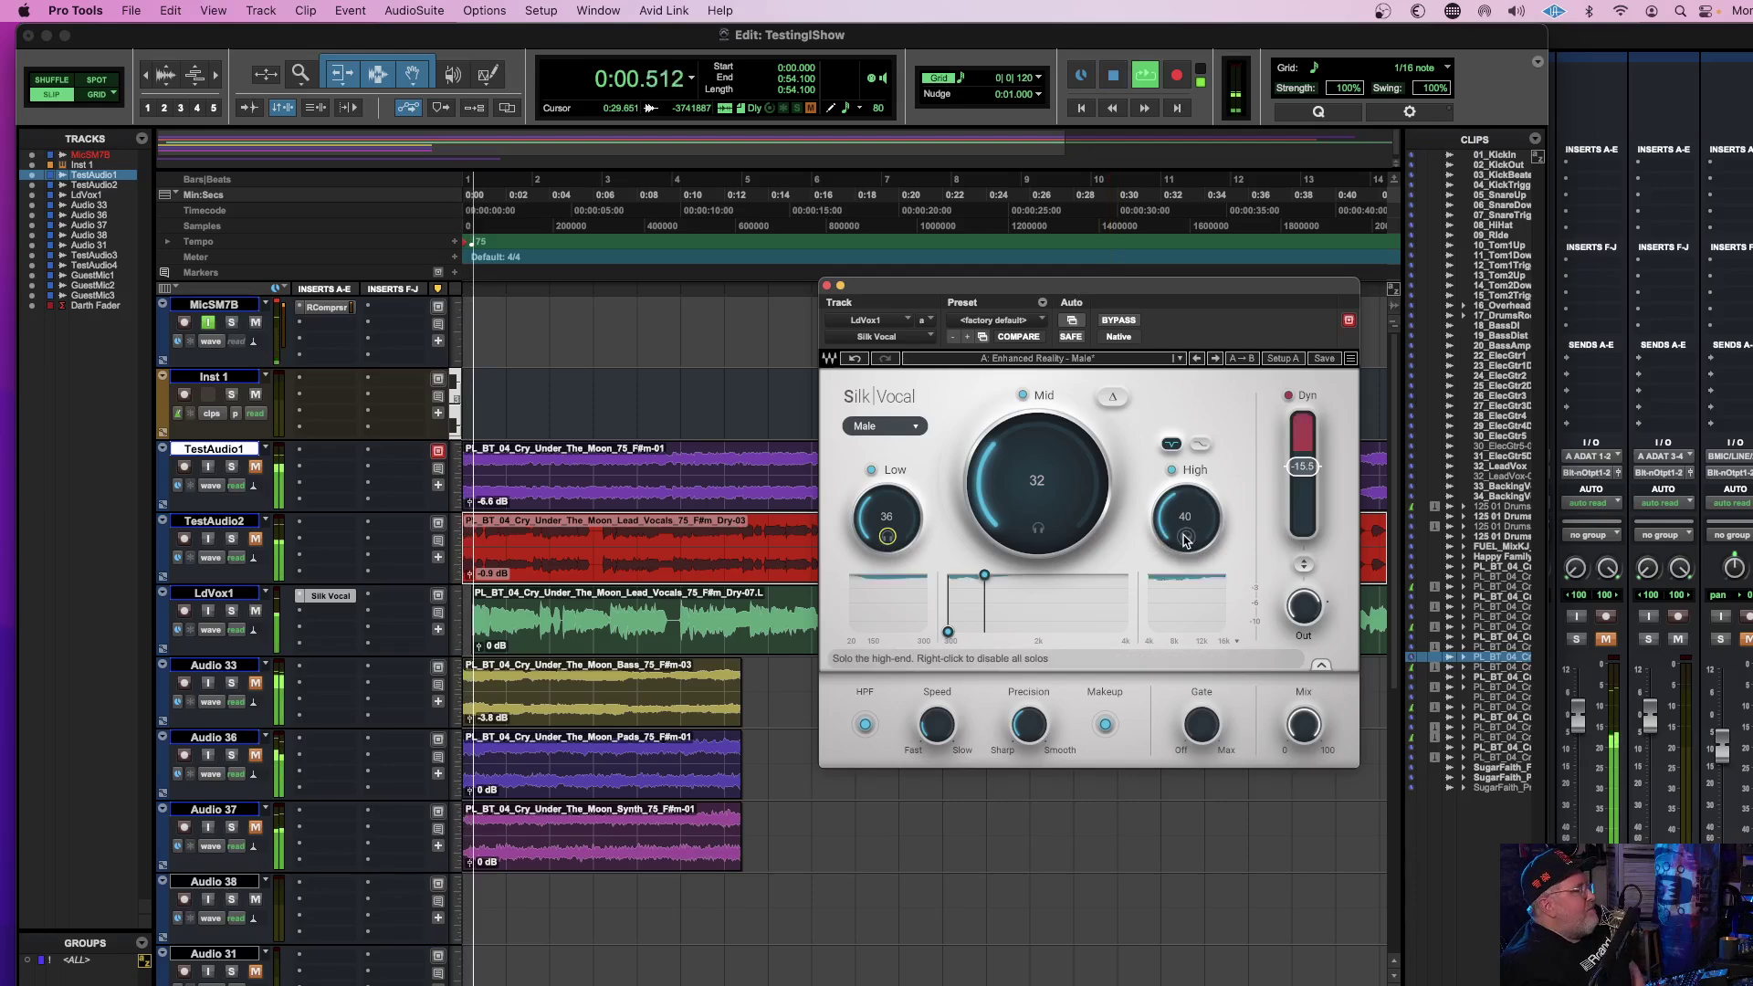
pyautogui.click(1185, 539)
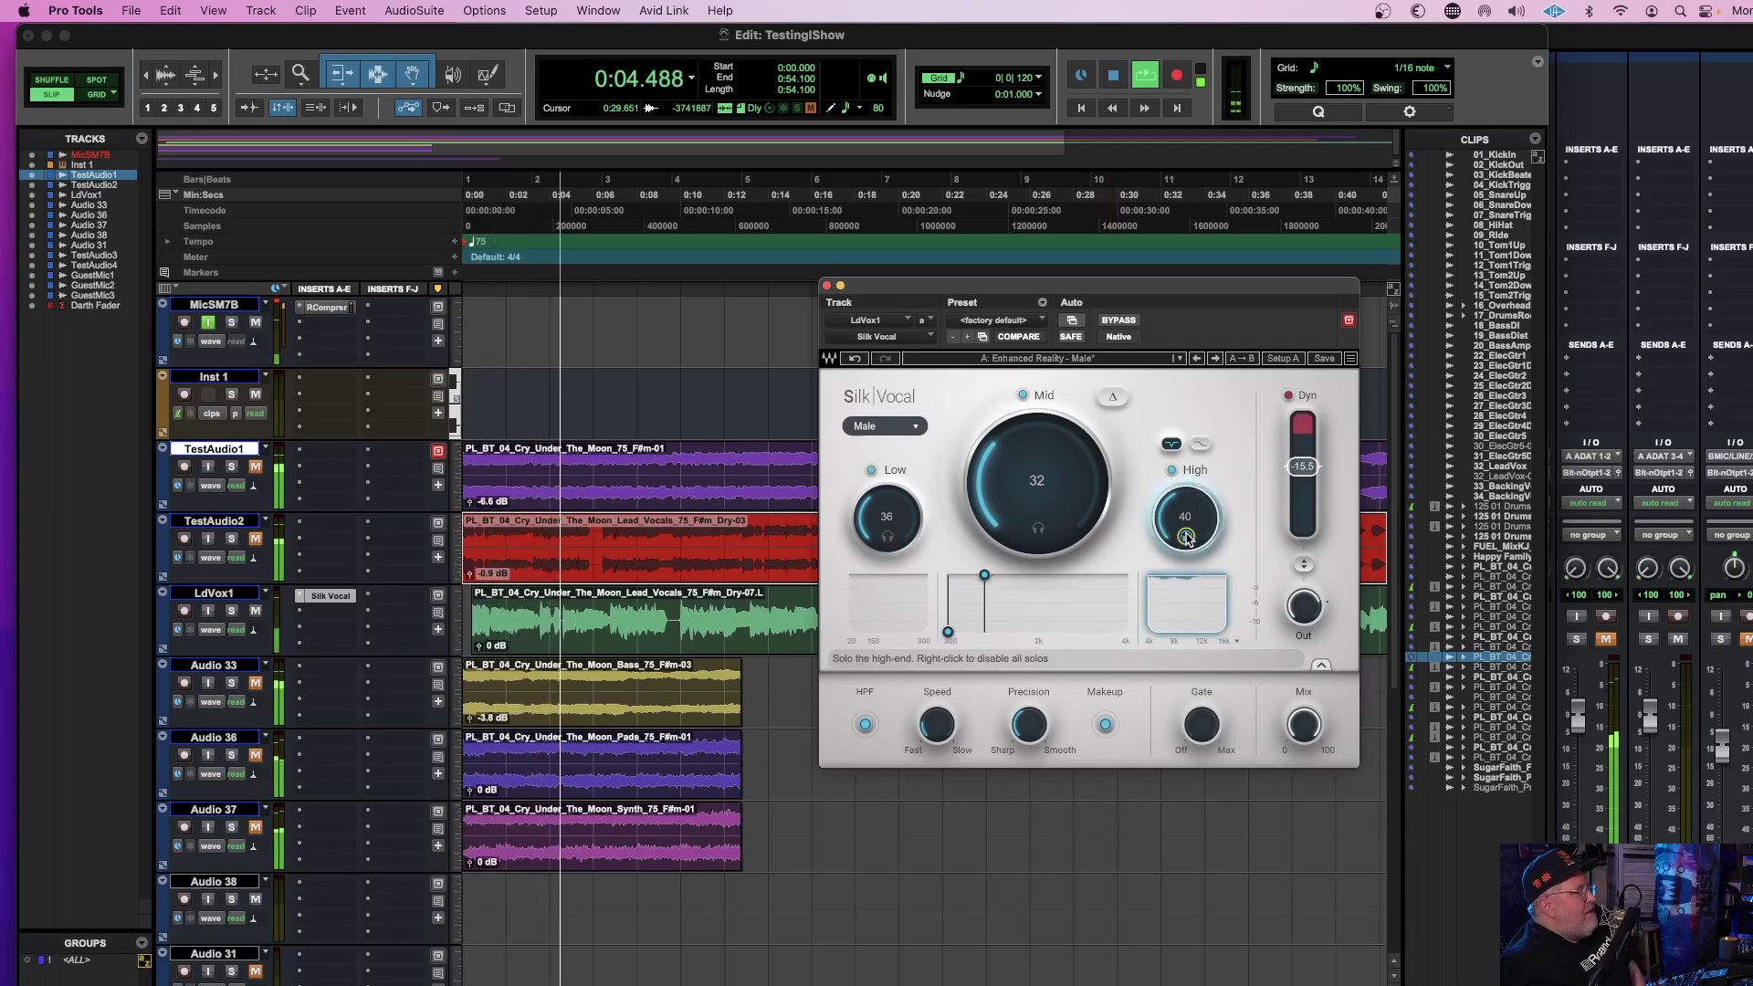
pyautogui.click(1186, 538)
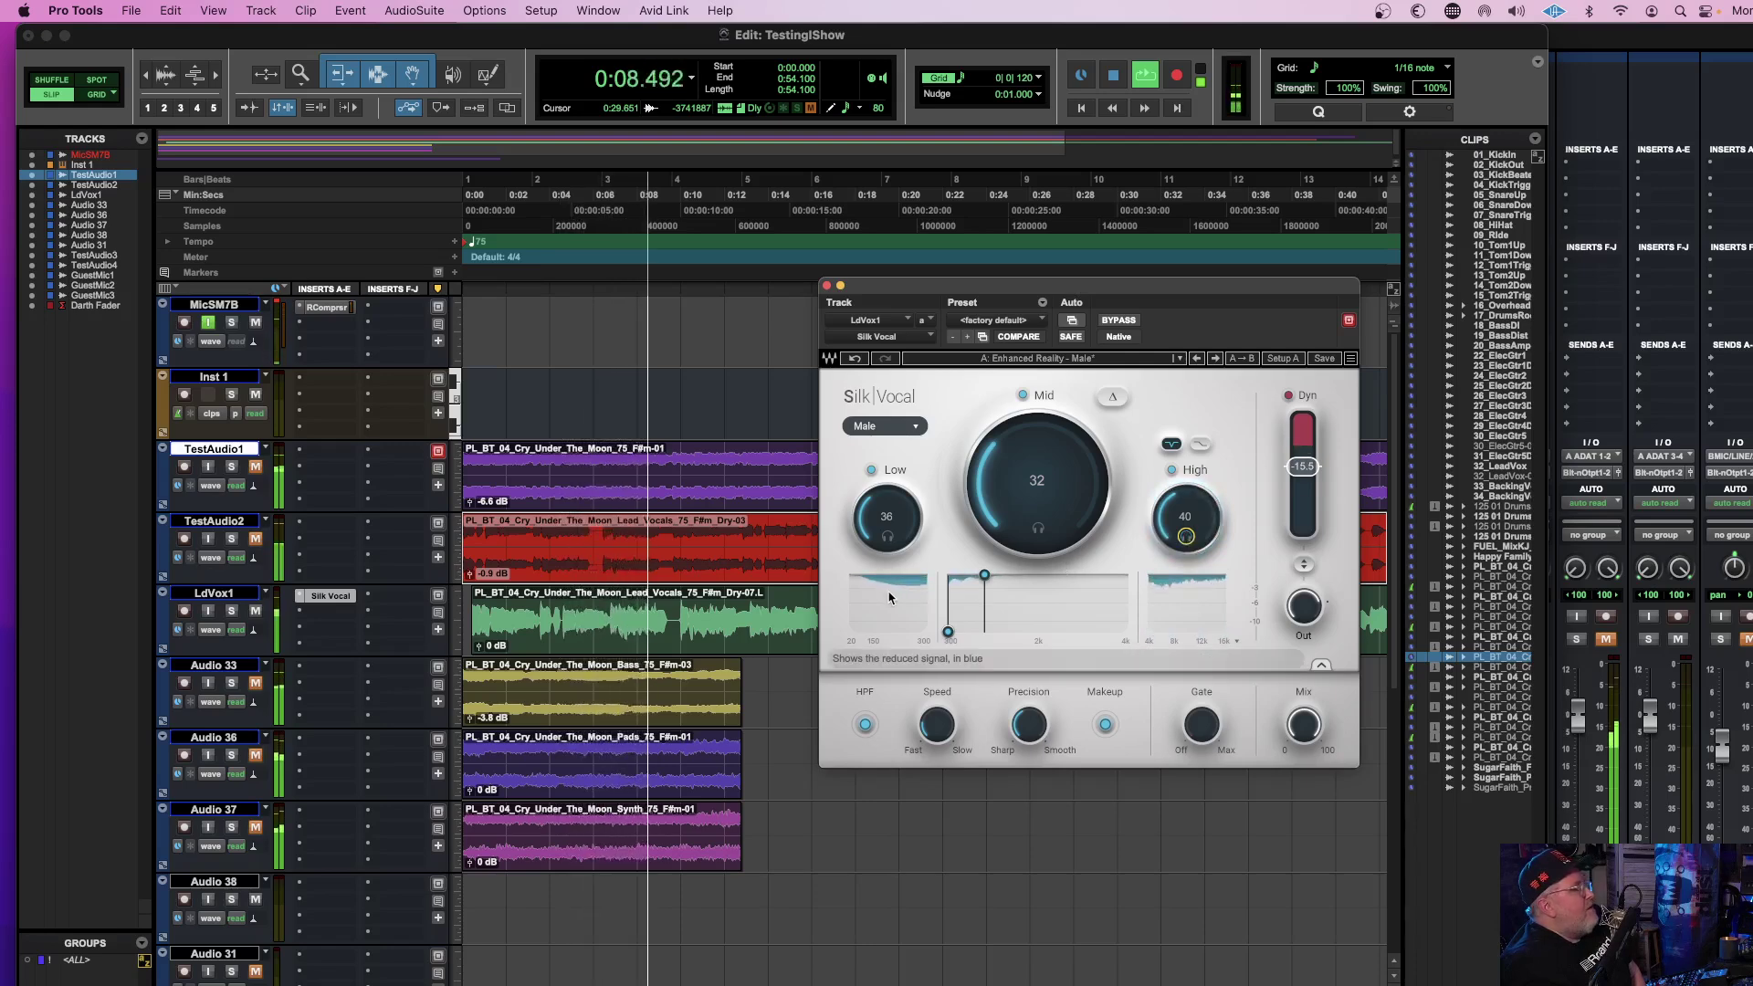
pyautogui.click(888, 538)
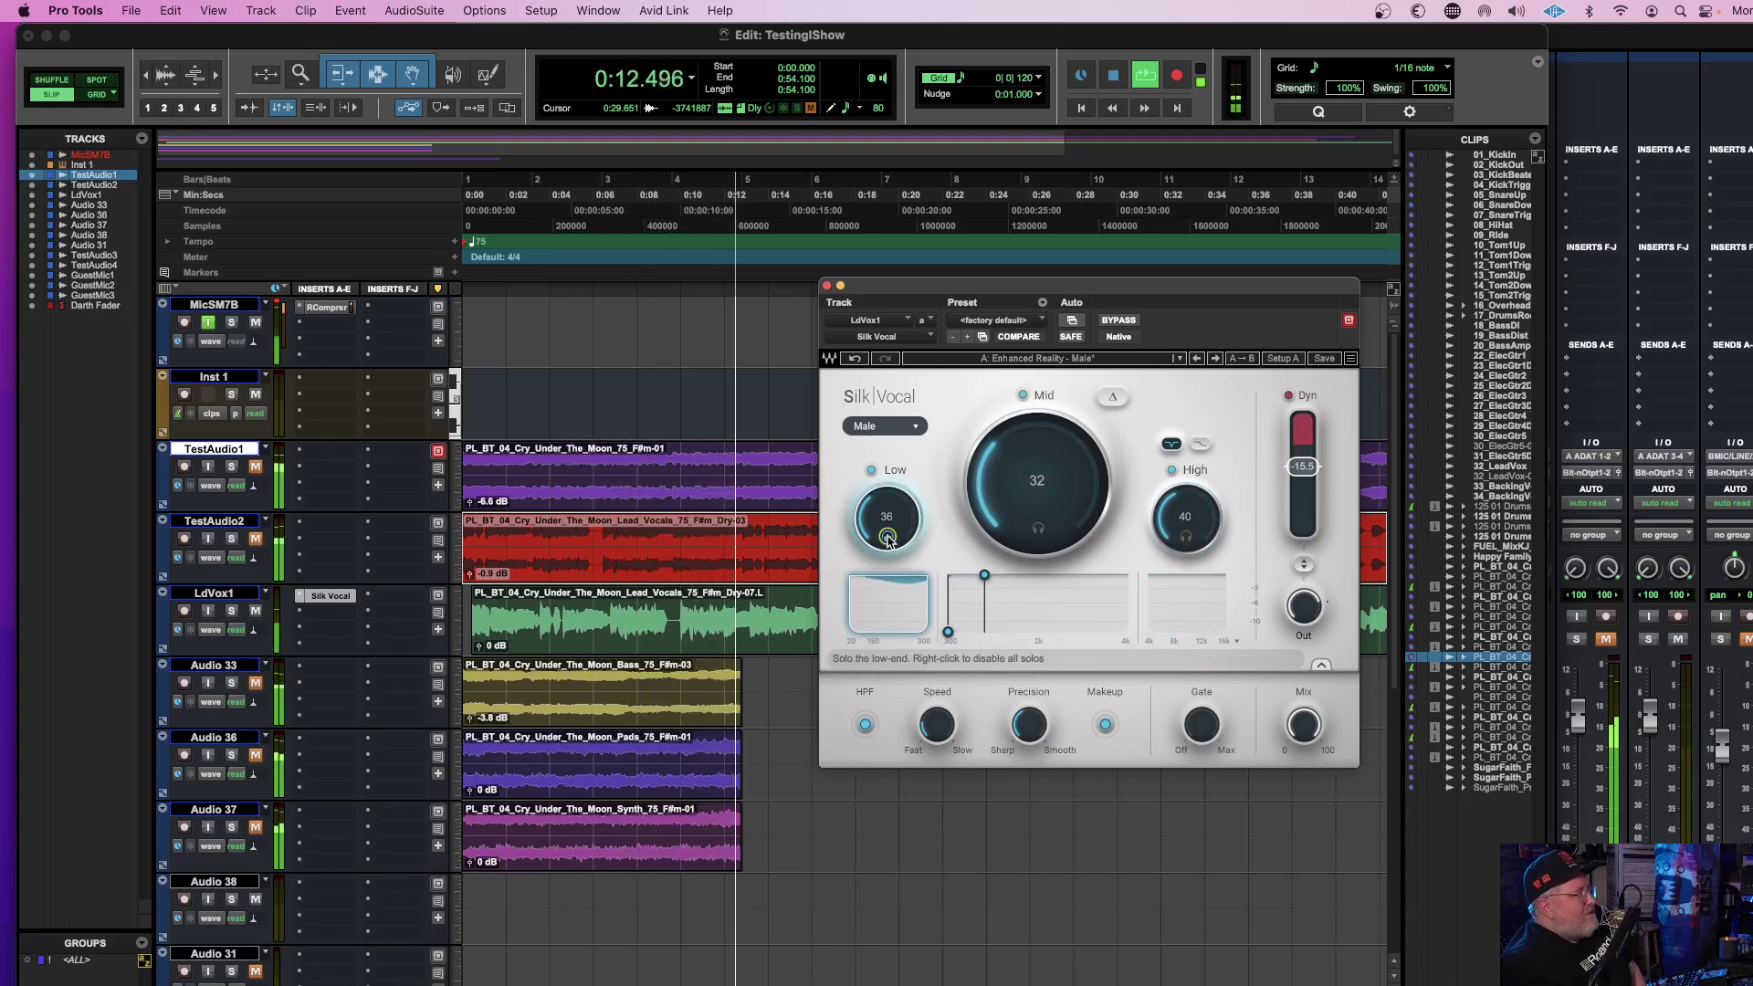
pyautogui.click(887, 538)
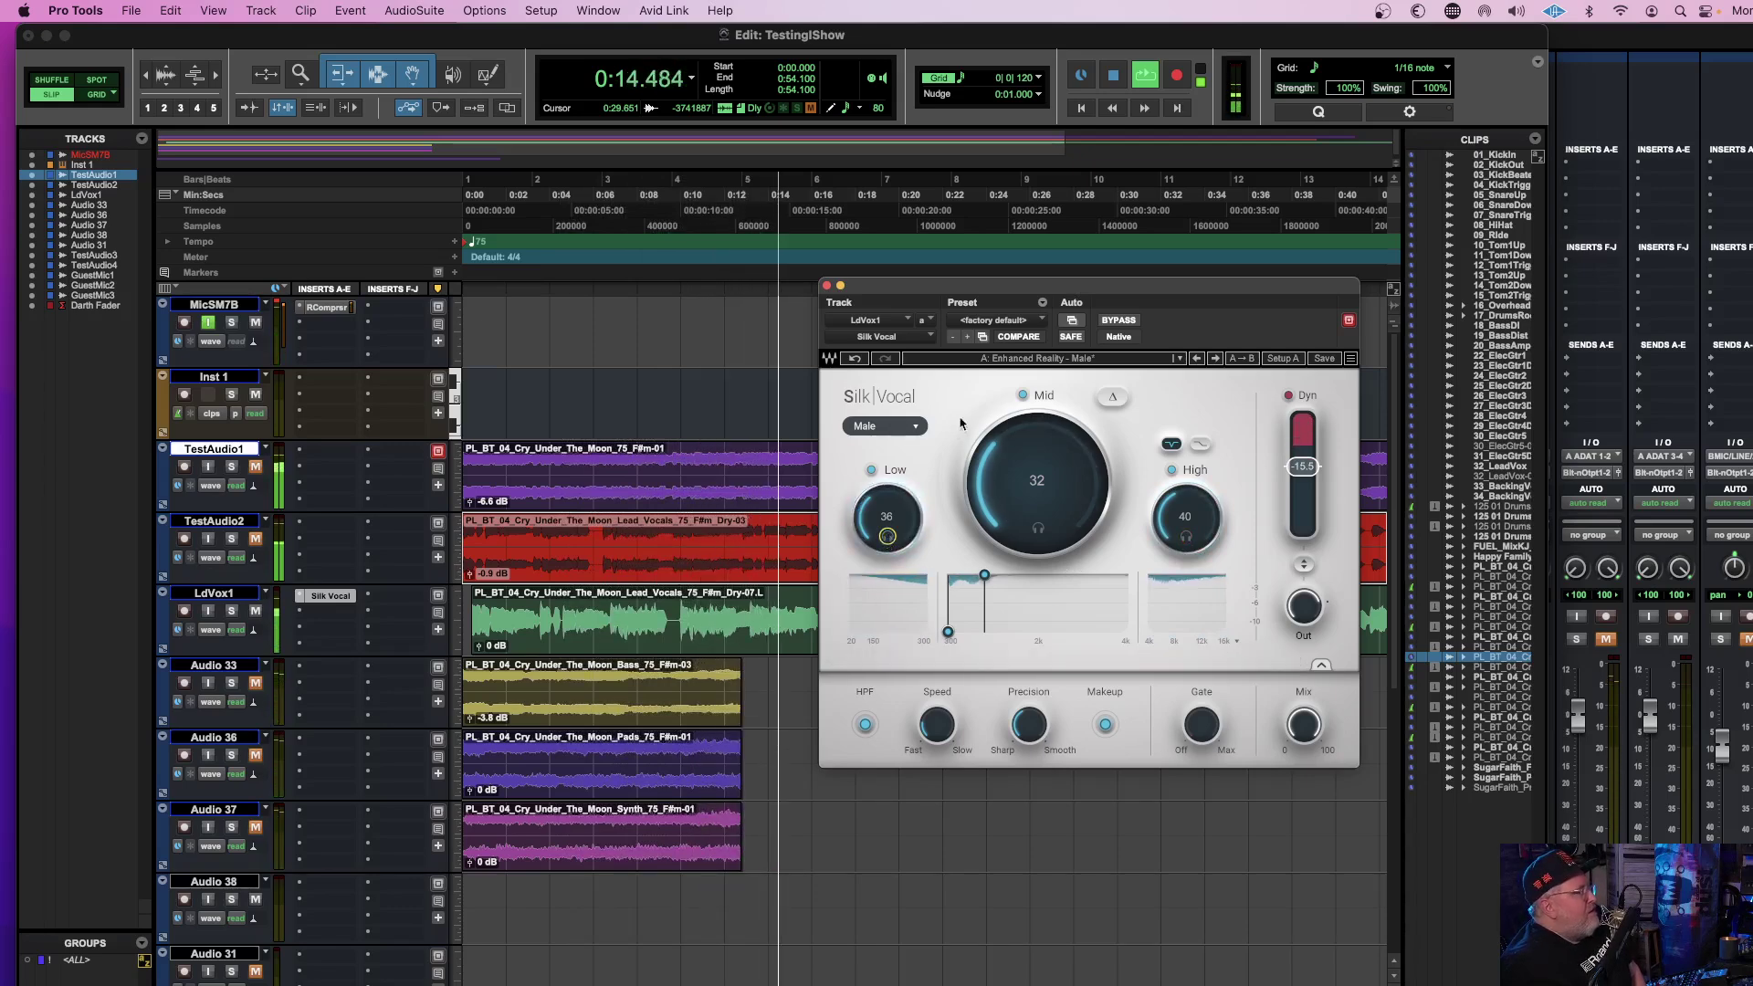
pyautogui.click(1022, 395)
pyautogui.click(1021, 395)
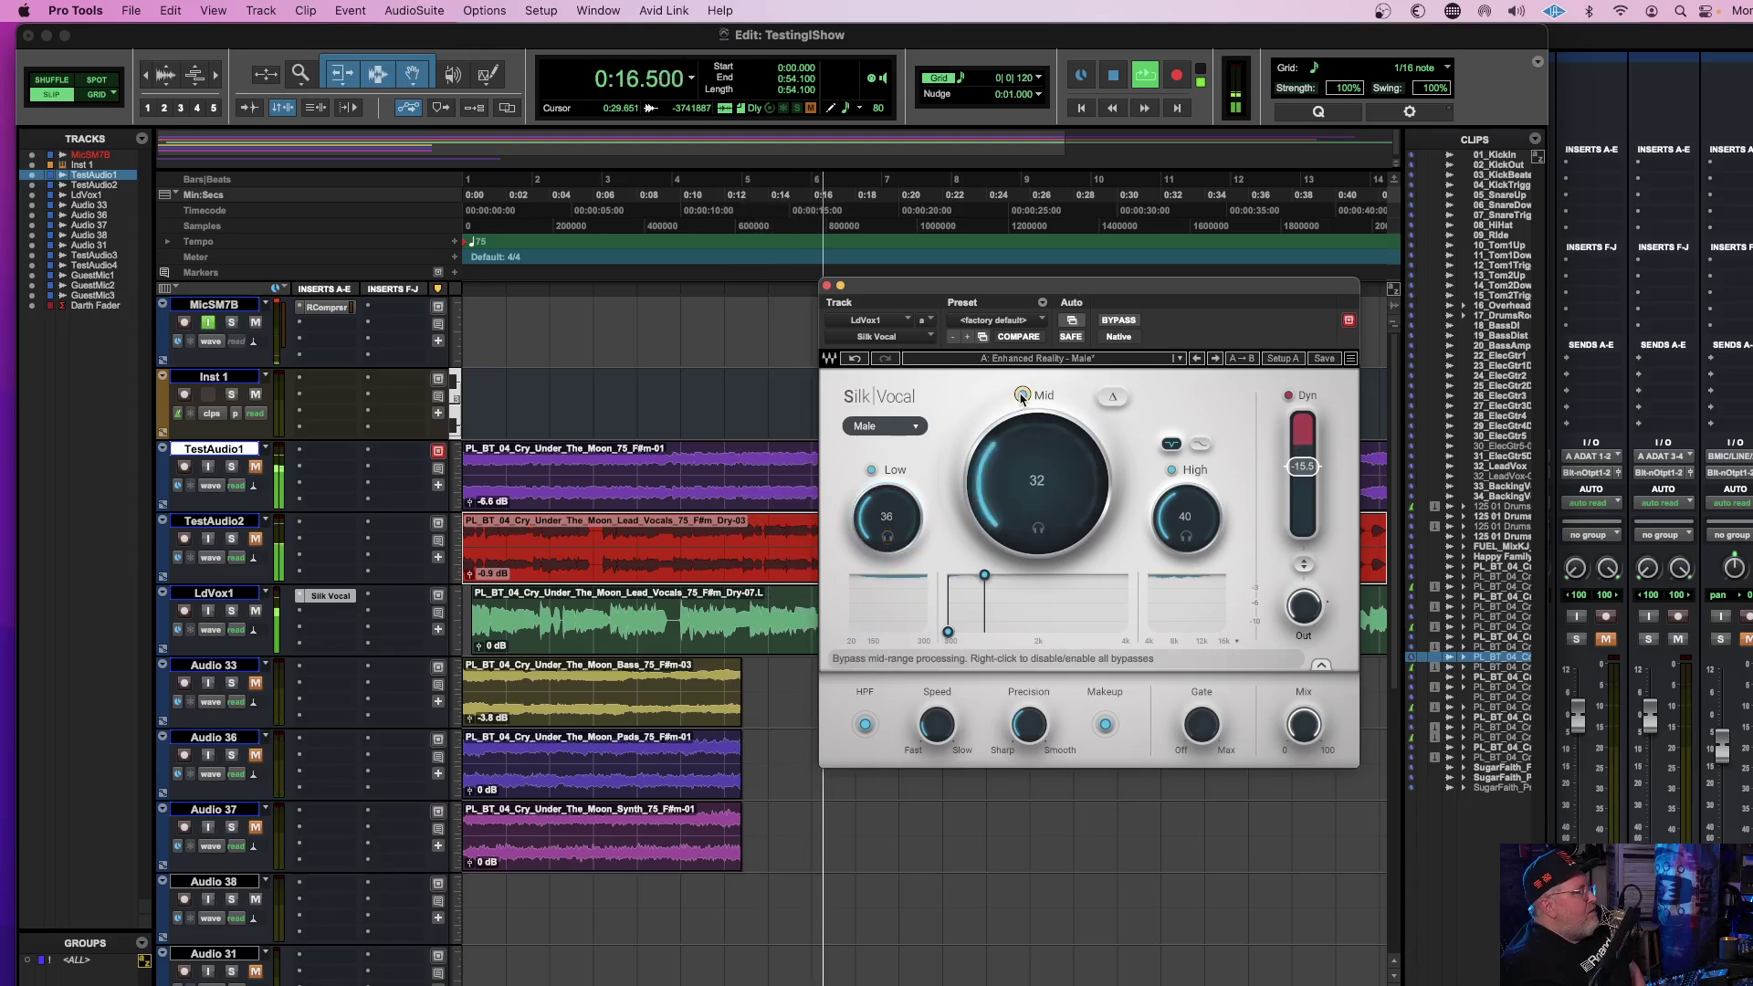
# Solo the Mid band and raise its amount to 66, settling on 59.
pyautogui.scroll(4, 1037, 480)
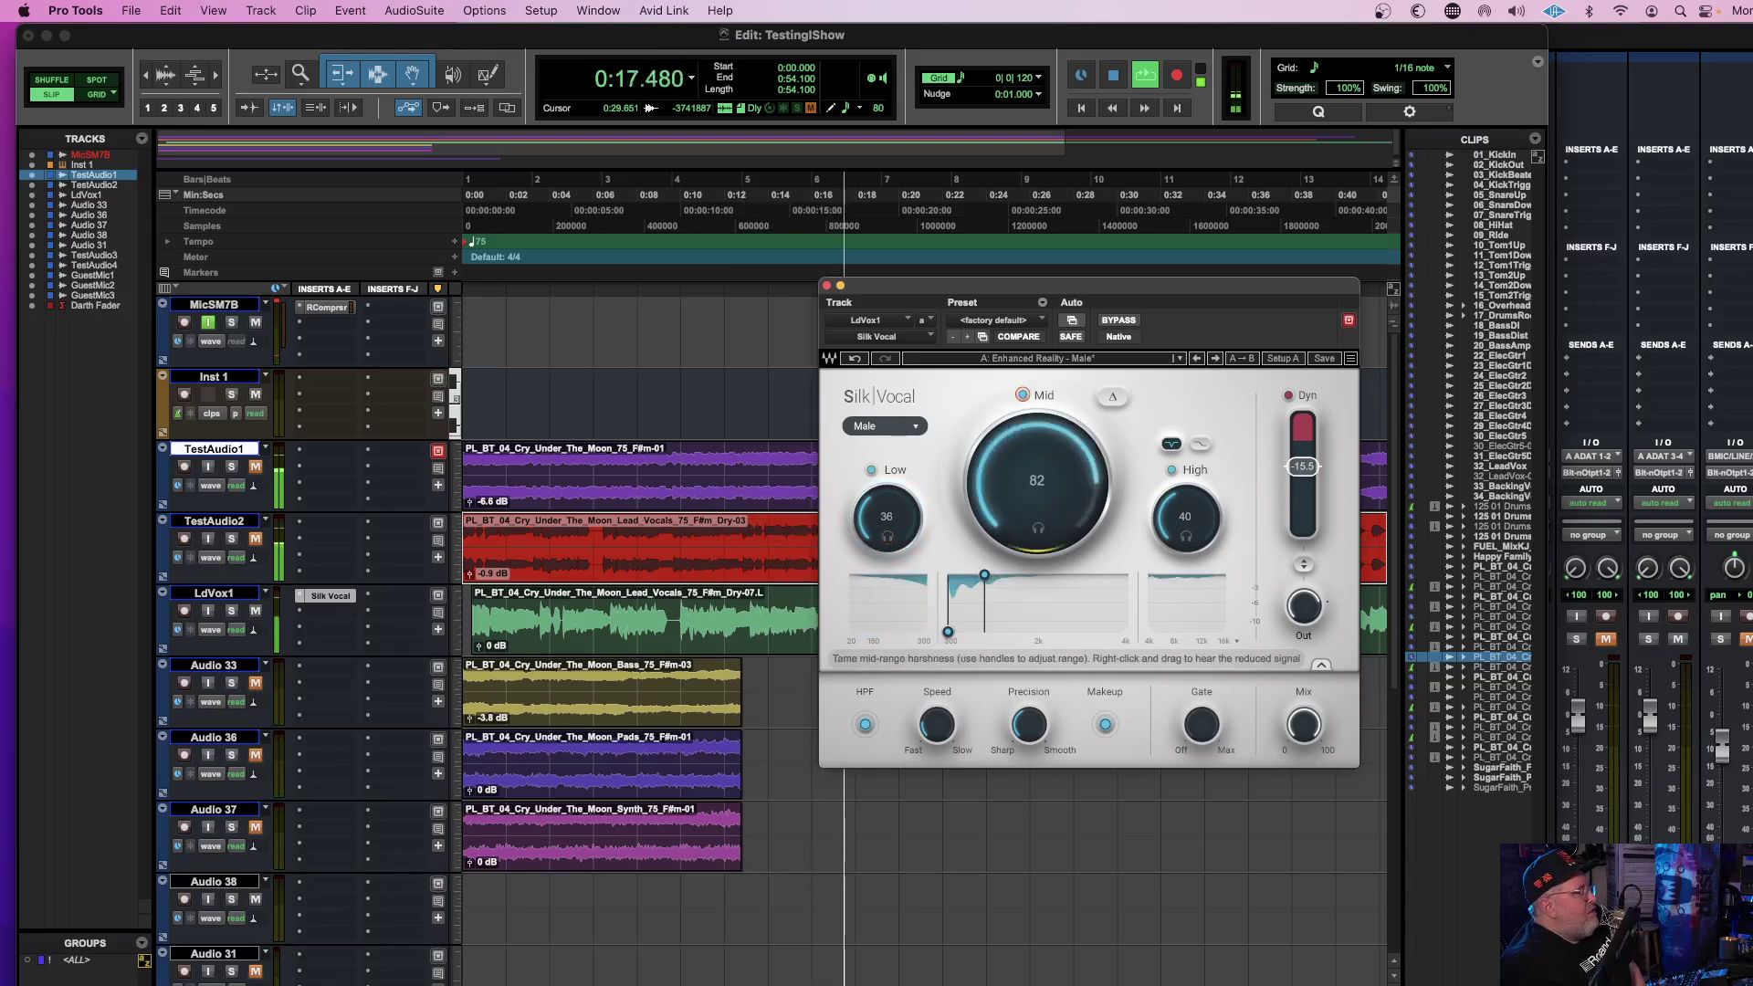
pyautogui.click(1039, 529)
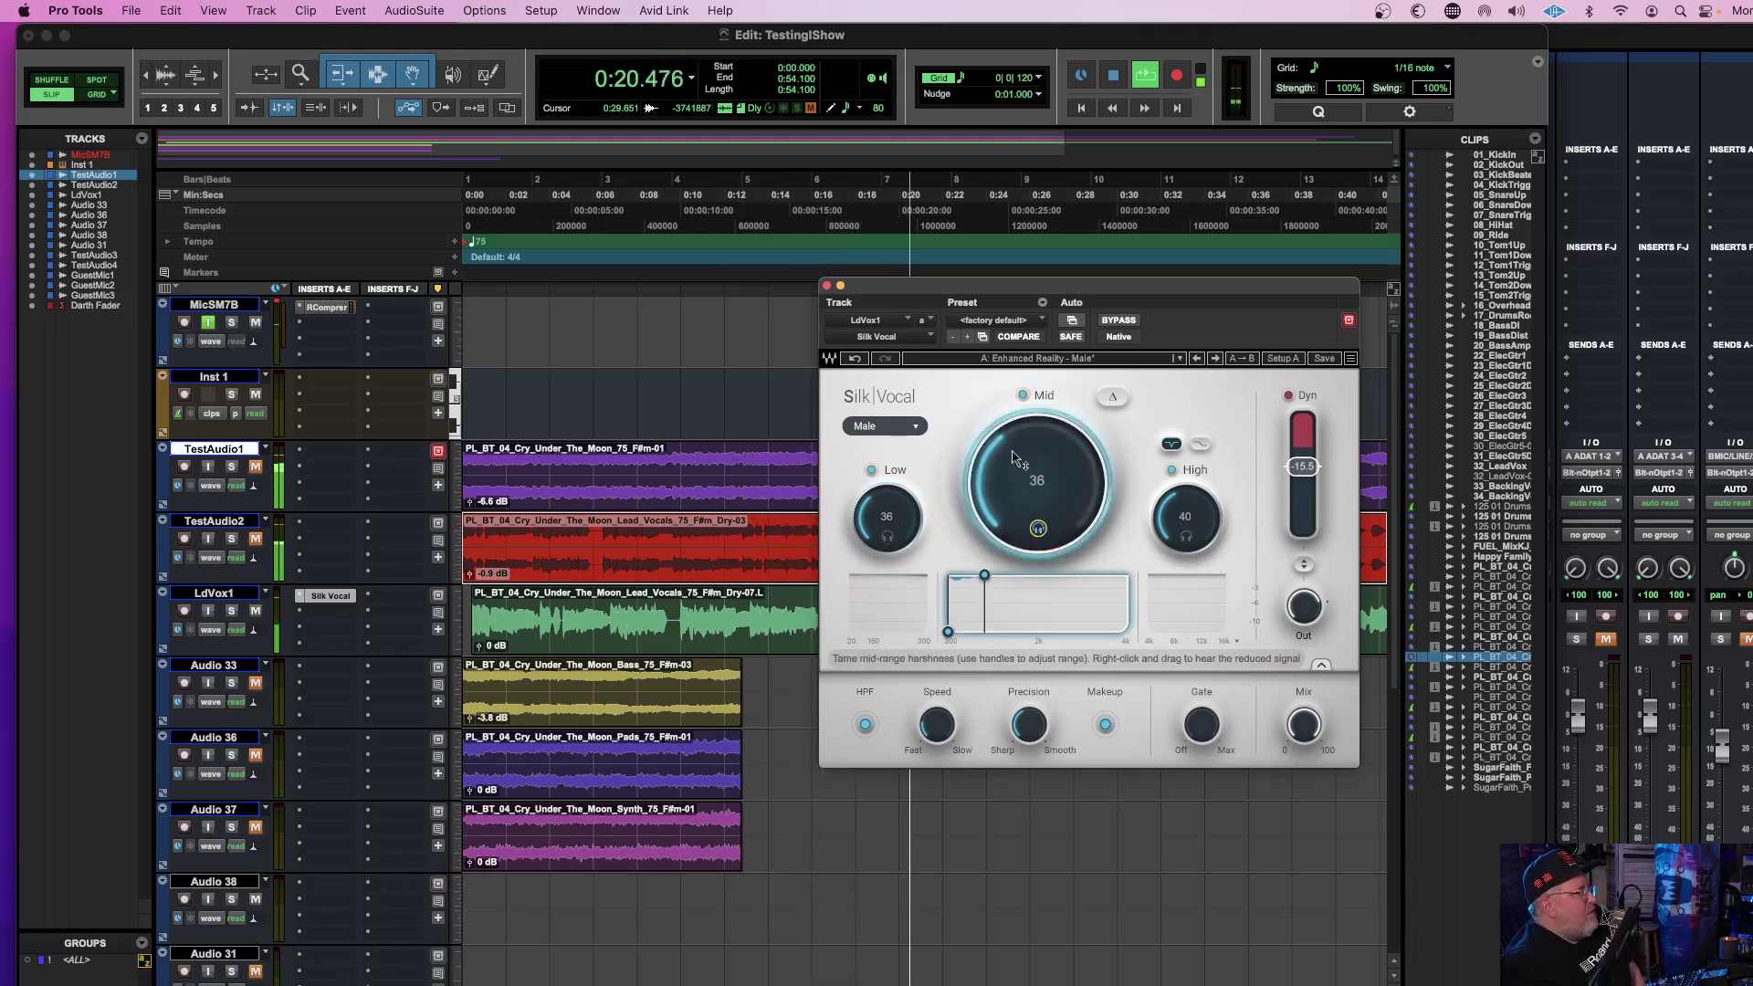
pyautogui.moveTo(1013, 457); pyautogui.dragTo(1014, 415)
pyautogui.click(1039, 529)
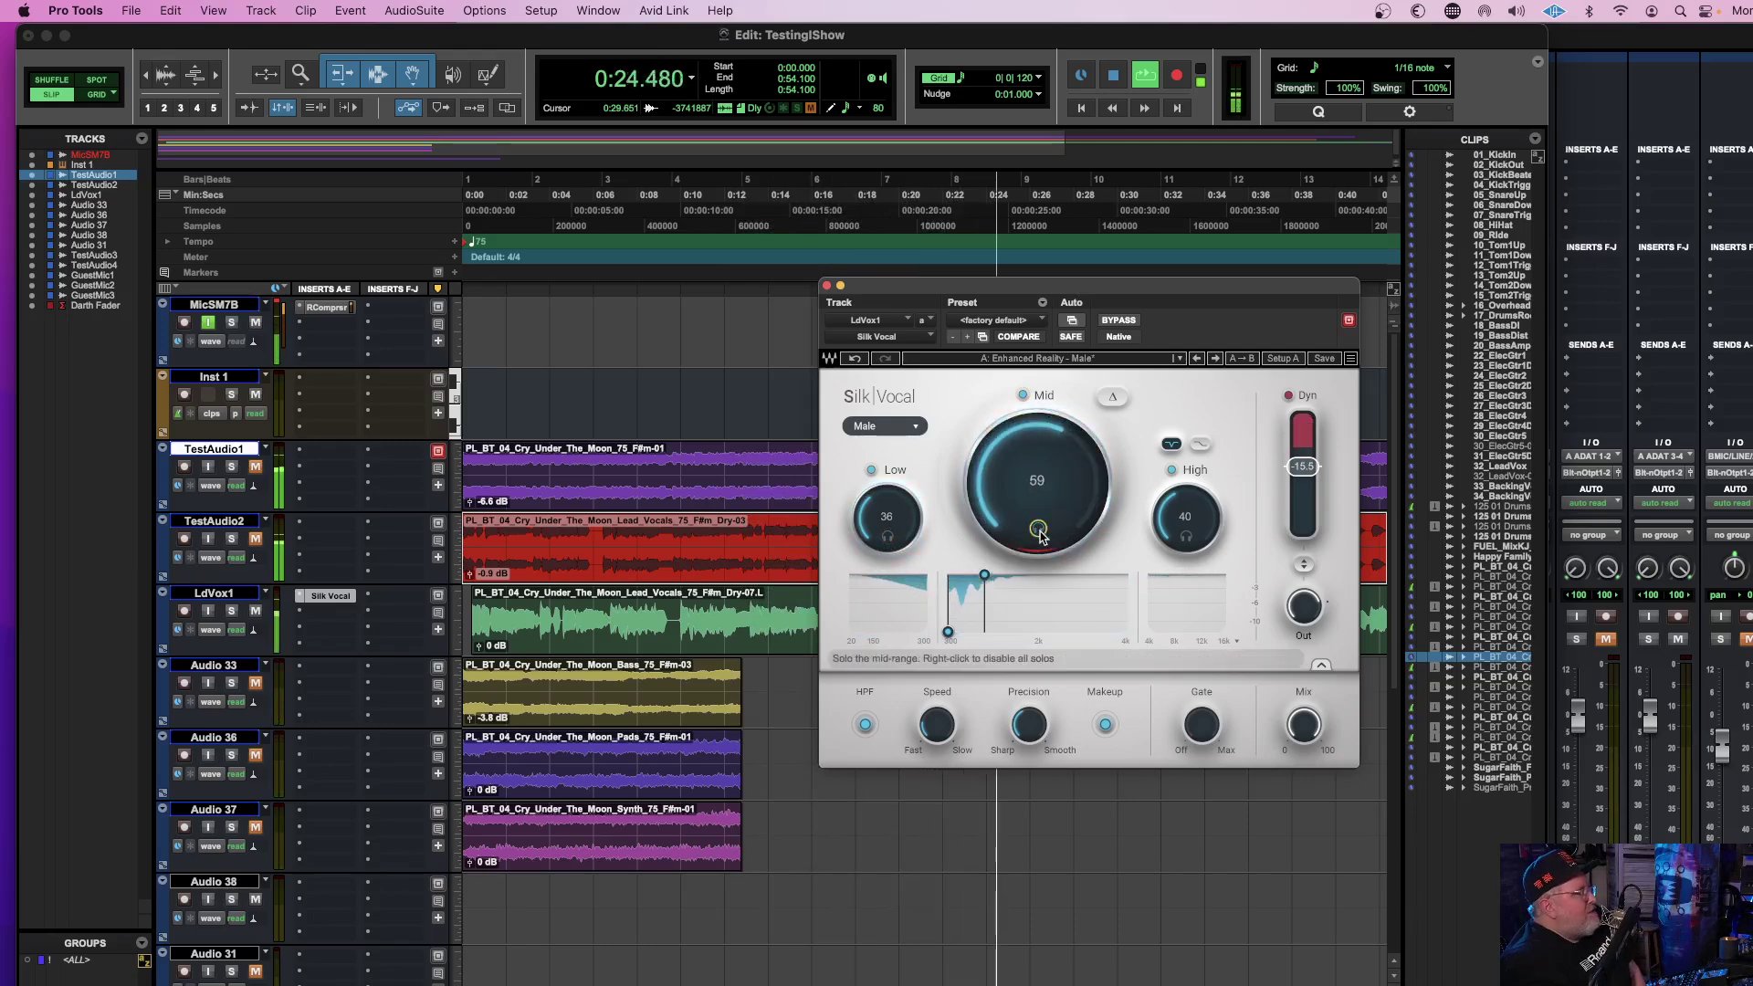
pyautogui.press('space')
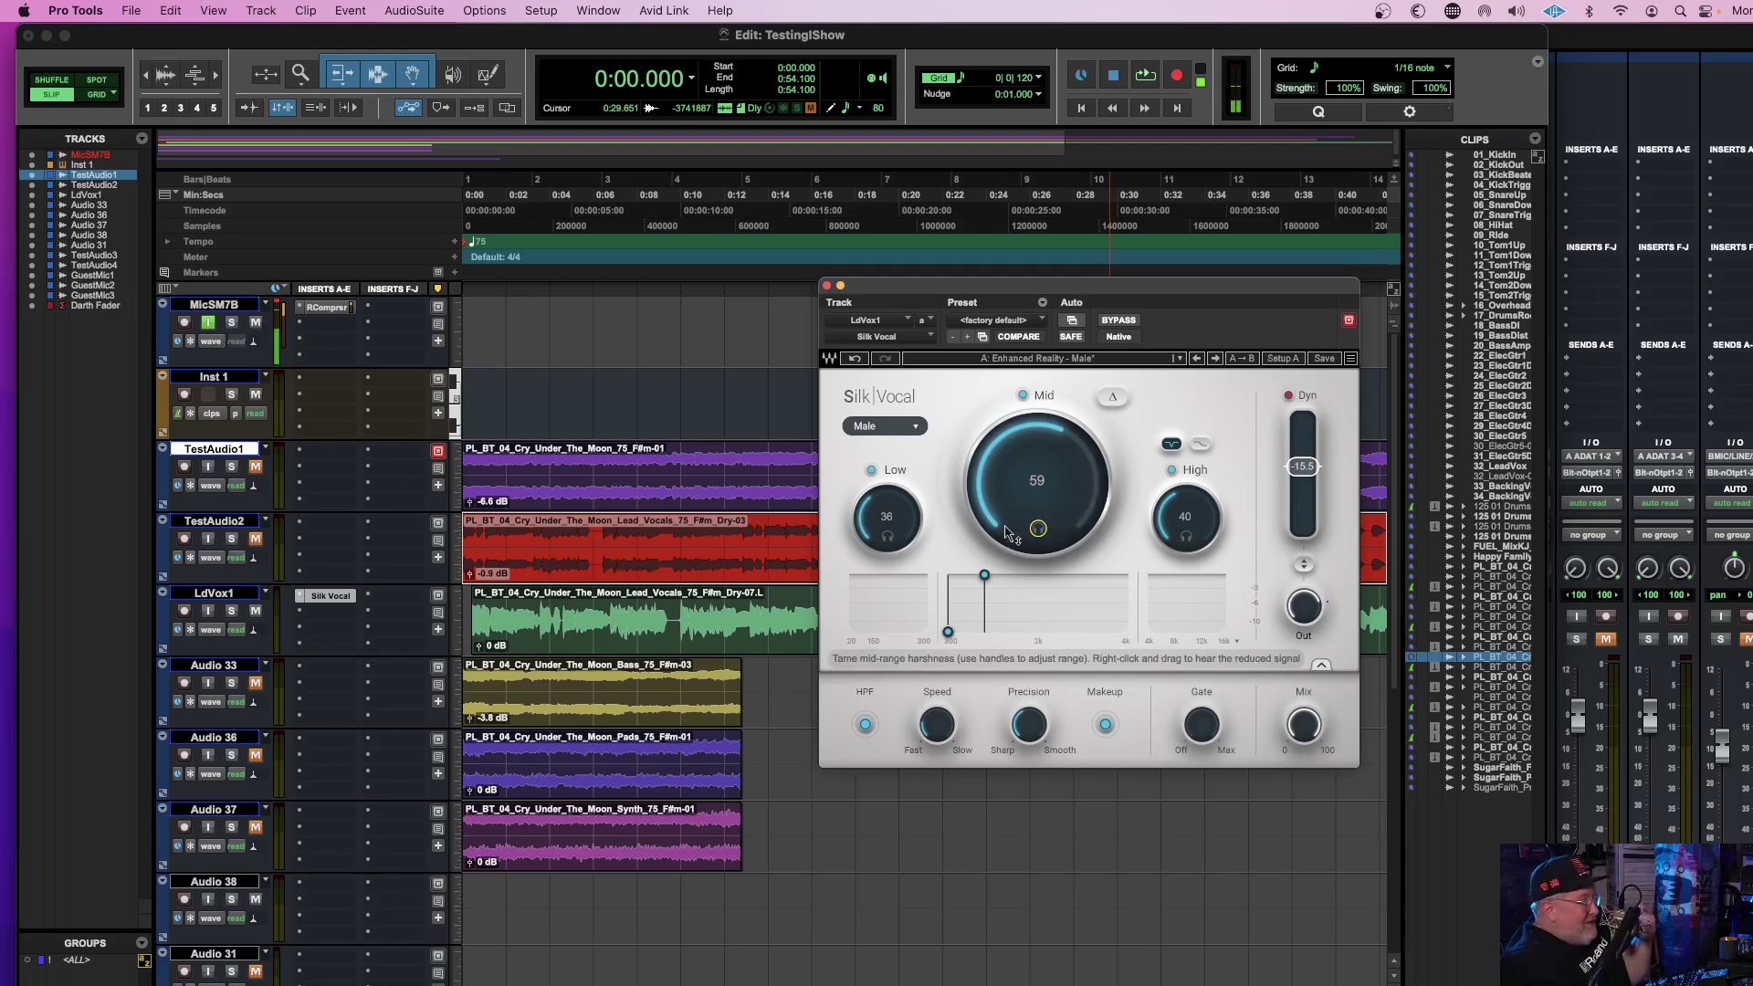
pyautogui.moveTo(1031, 733)
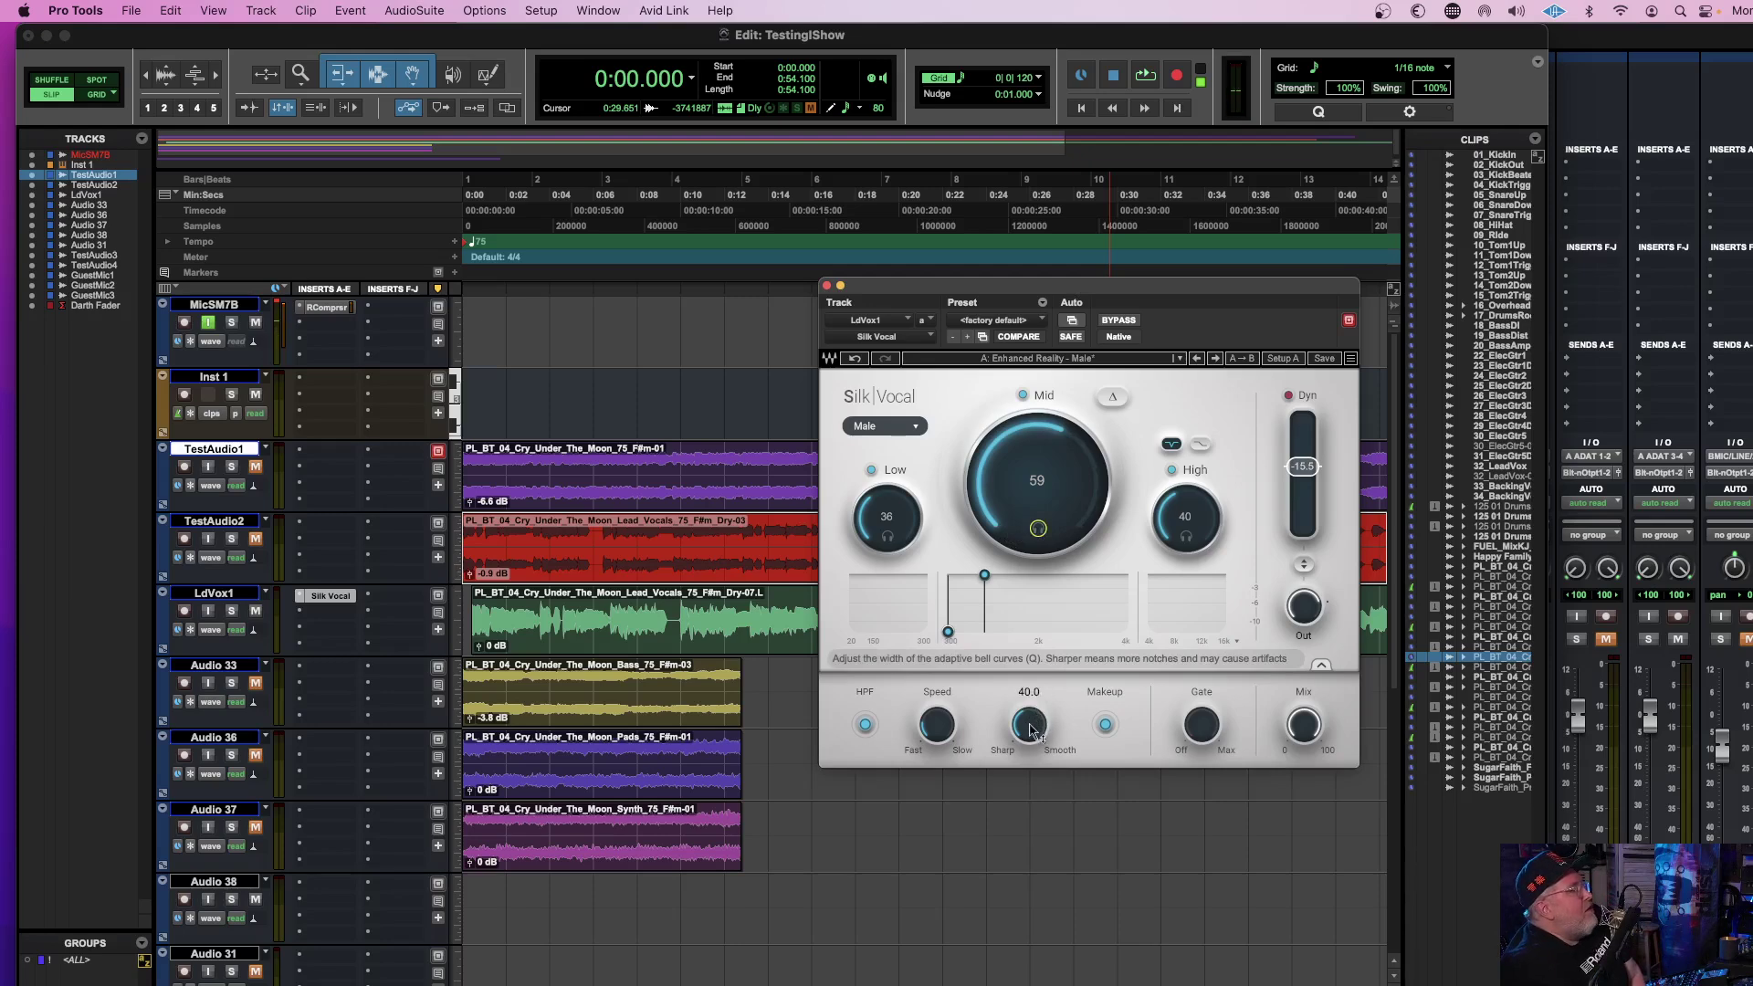
pyautogui.moveTo(1032, 728); pyautogui.dragTo(1032, 728)
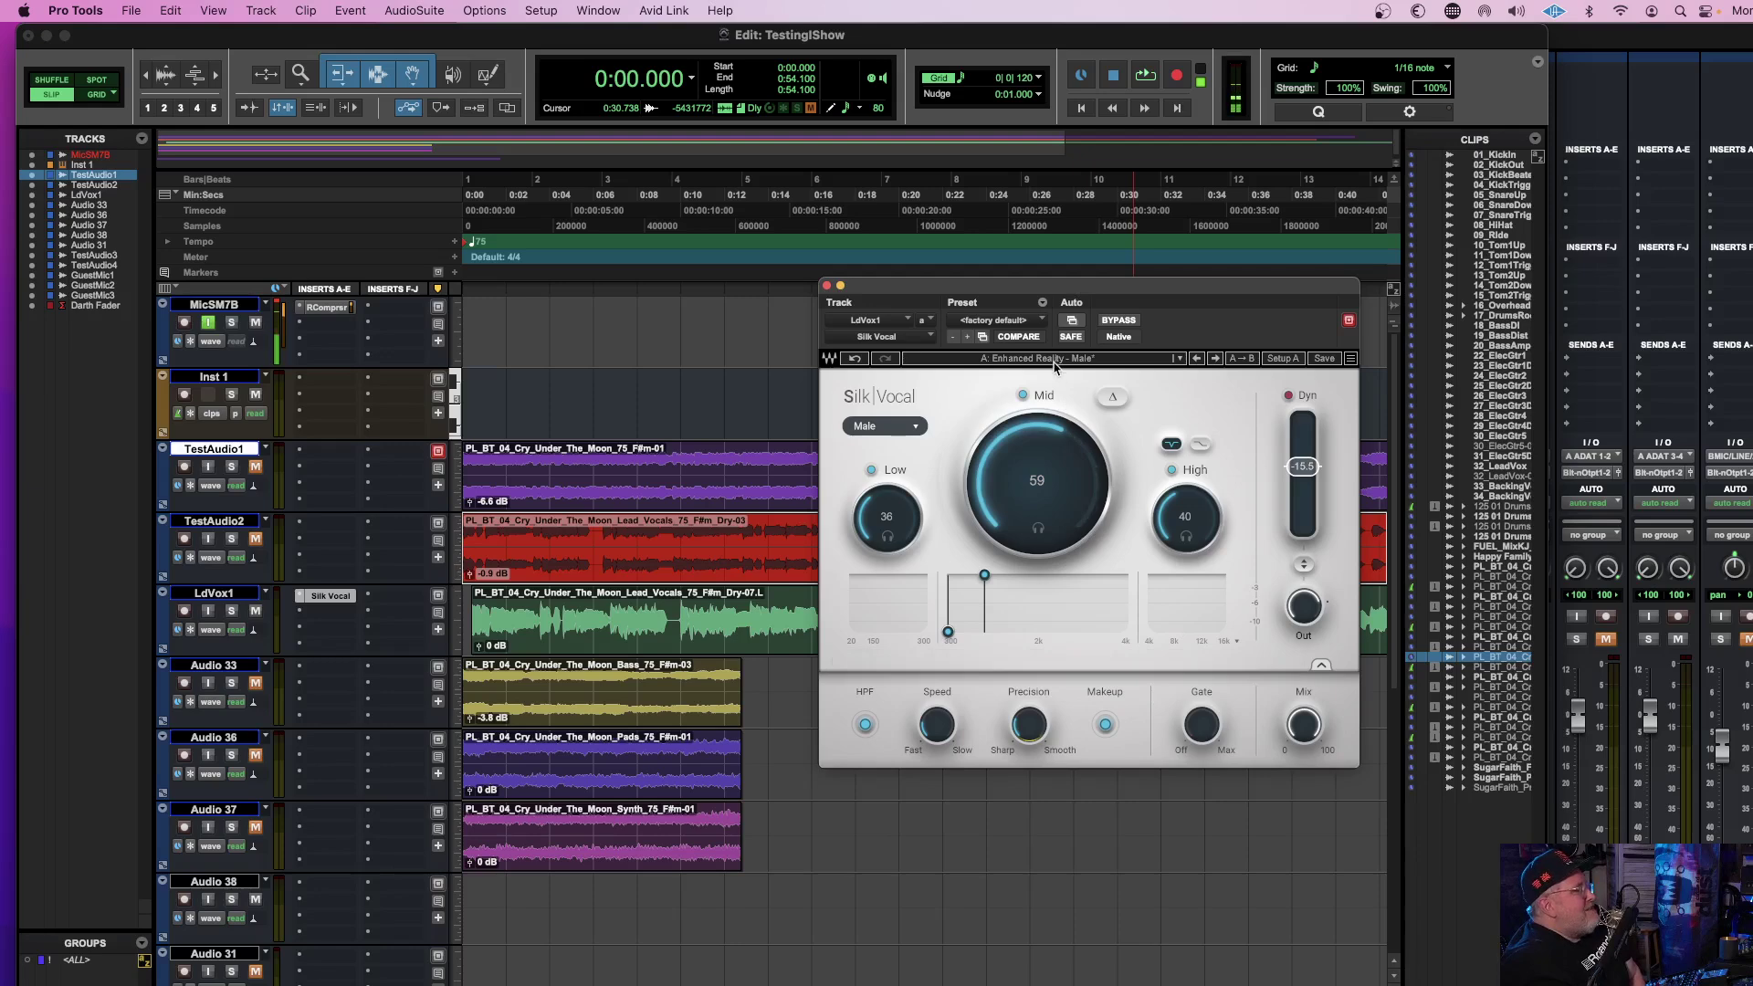
# Load the Vox Lozenger preset from Silk Vocal's artist preset submenu.
pyautogui.click(1055, 362)
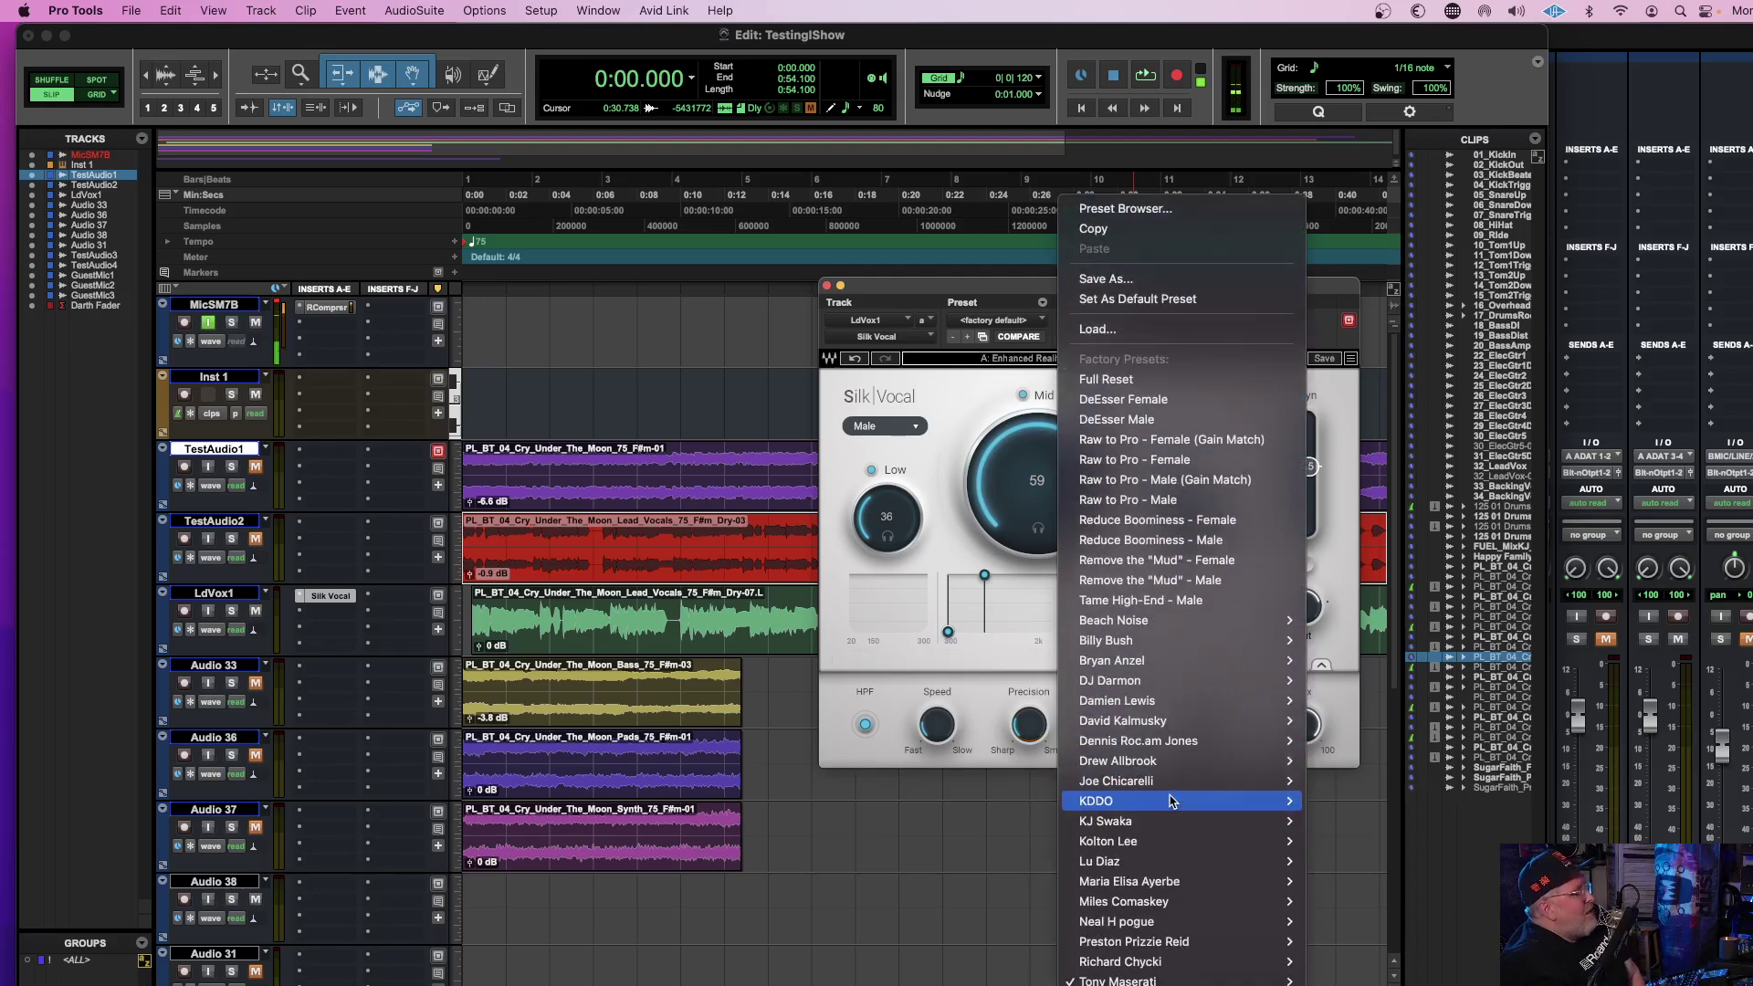
pyautogui.moveTo(1172, 802)
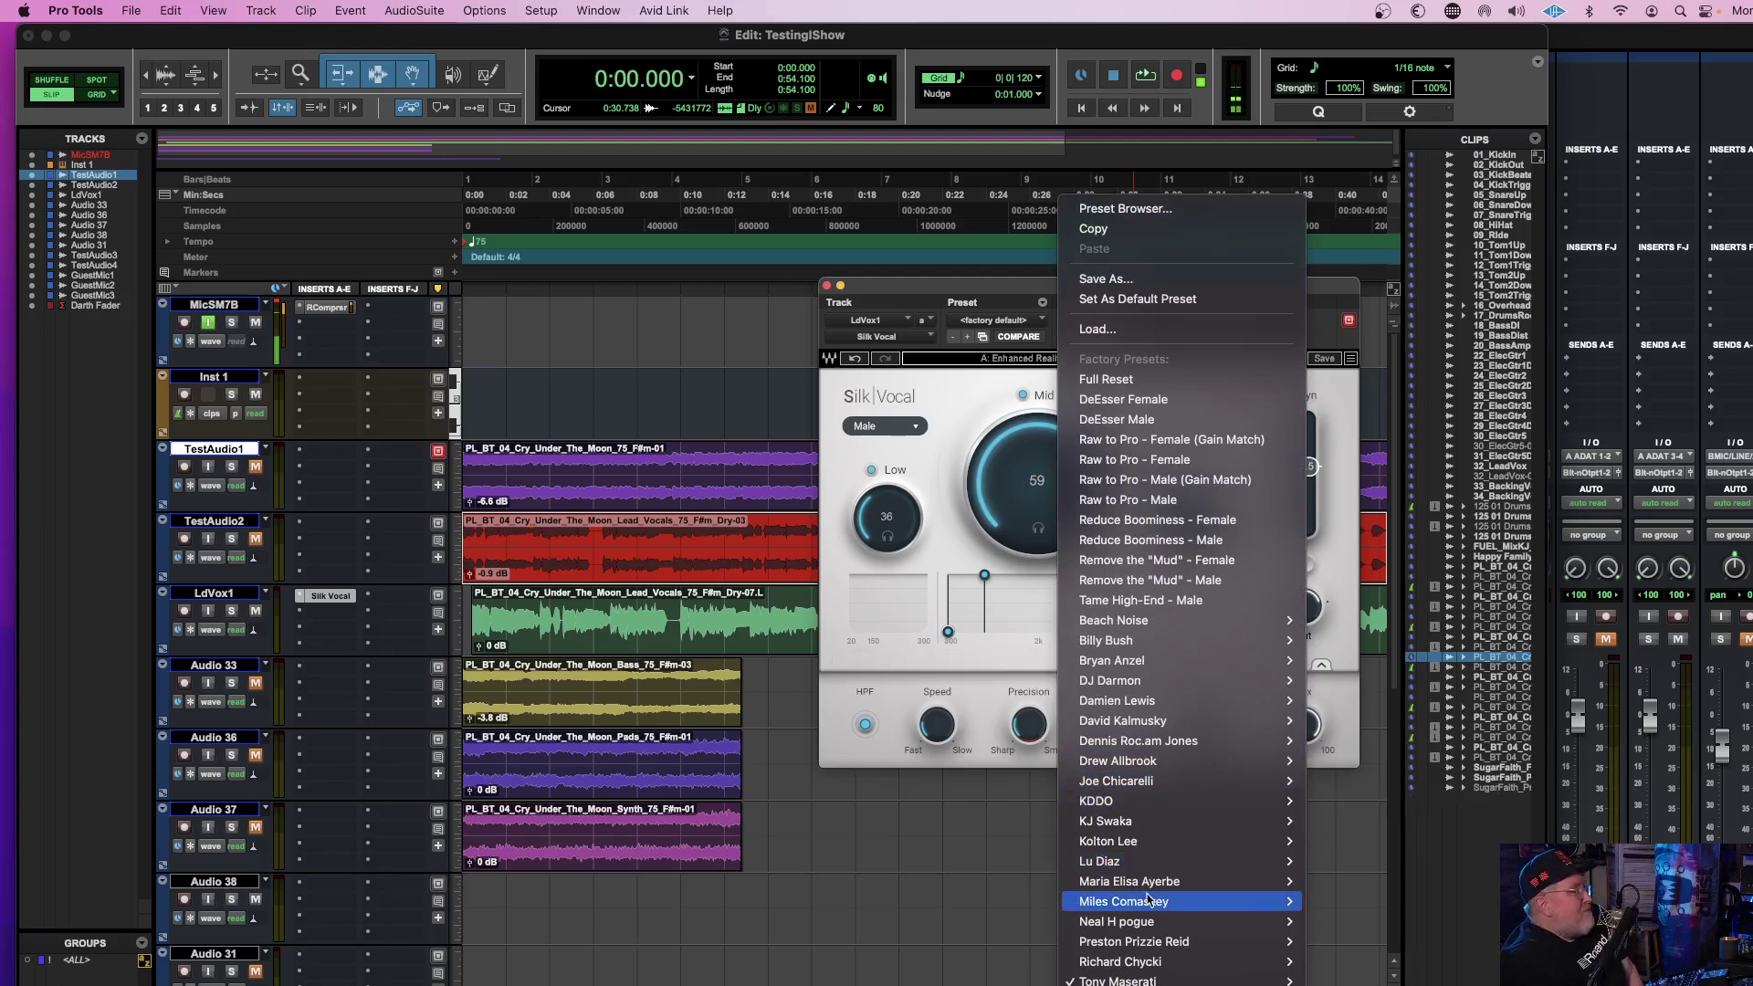
pyautogui.moveTo(1153, 920)
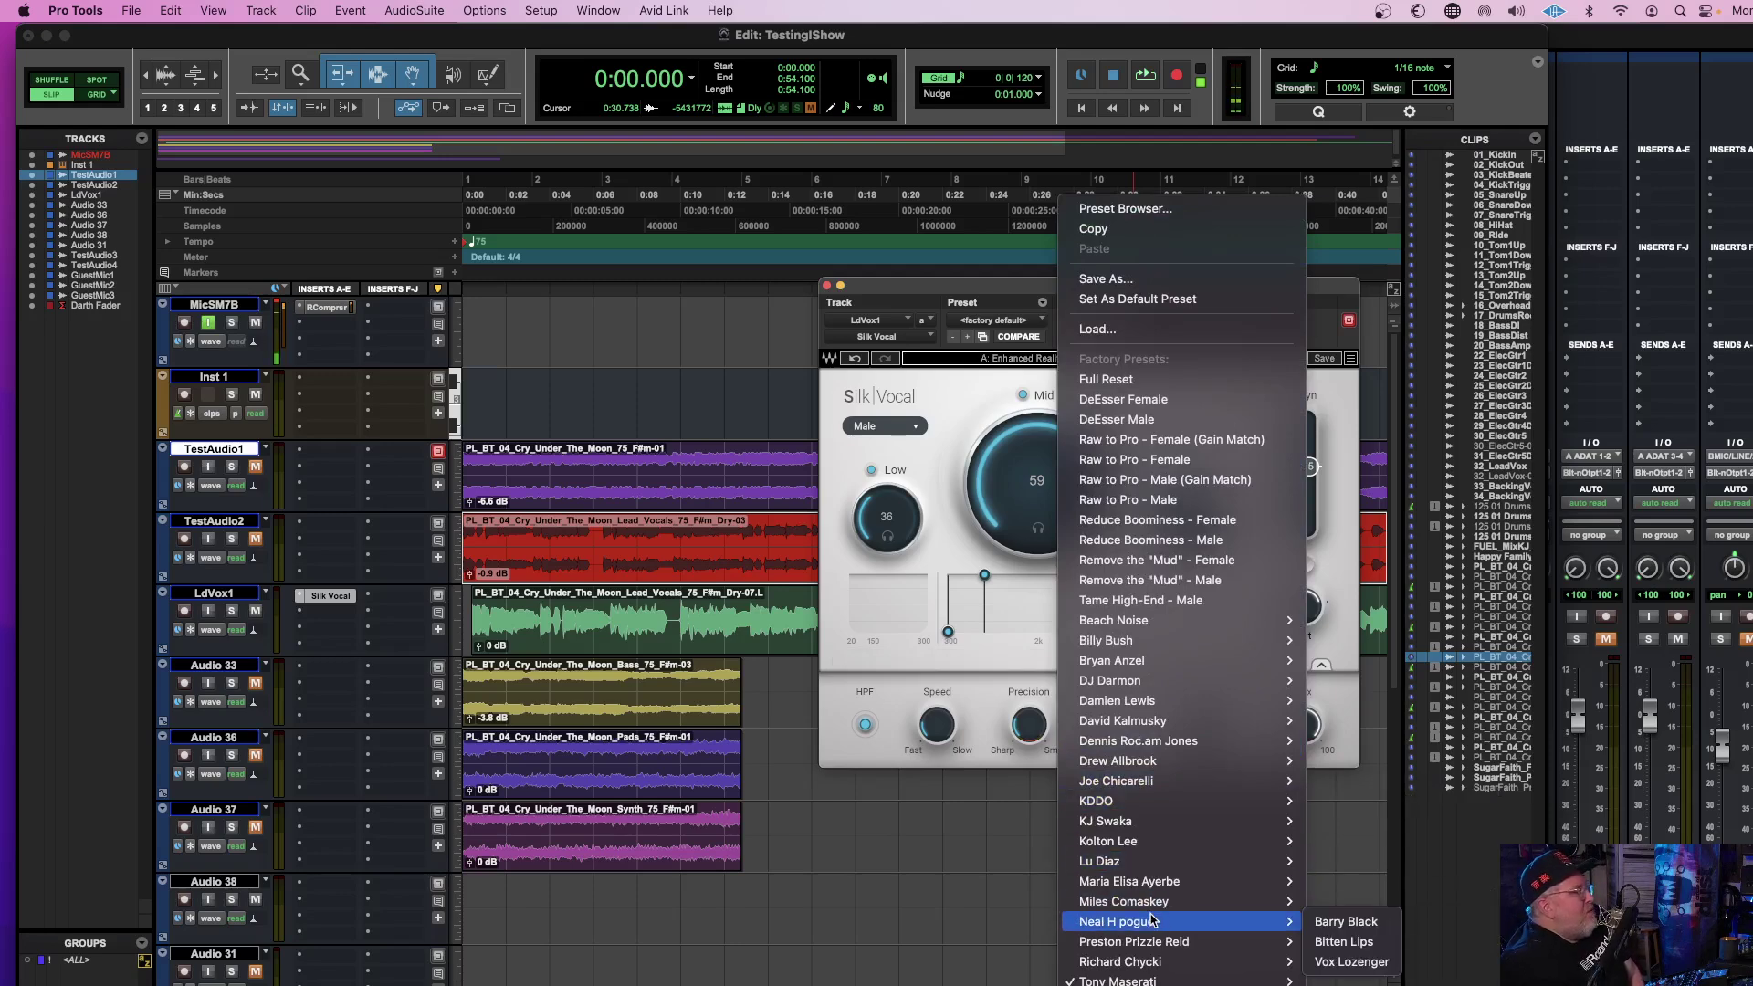
pyautogui.click(1353, 961)
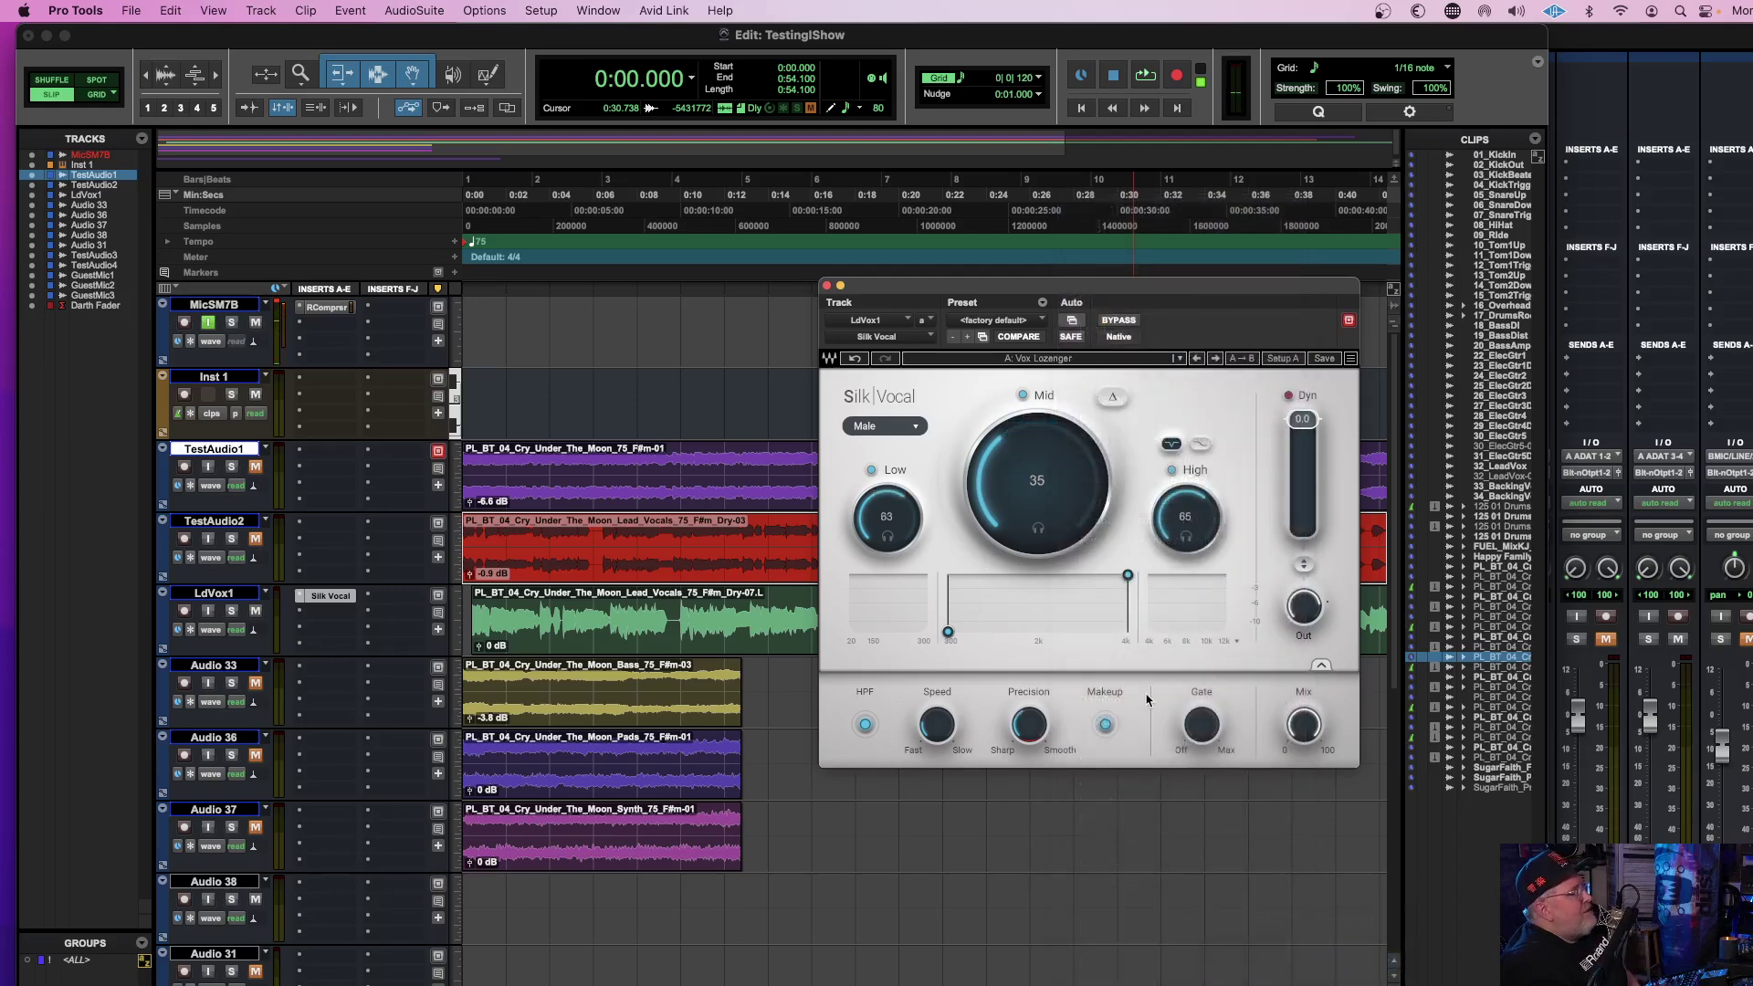
# Play LdVox1, soloing the Mid band and then the High band.
pyautogui.press('space')
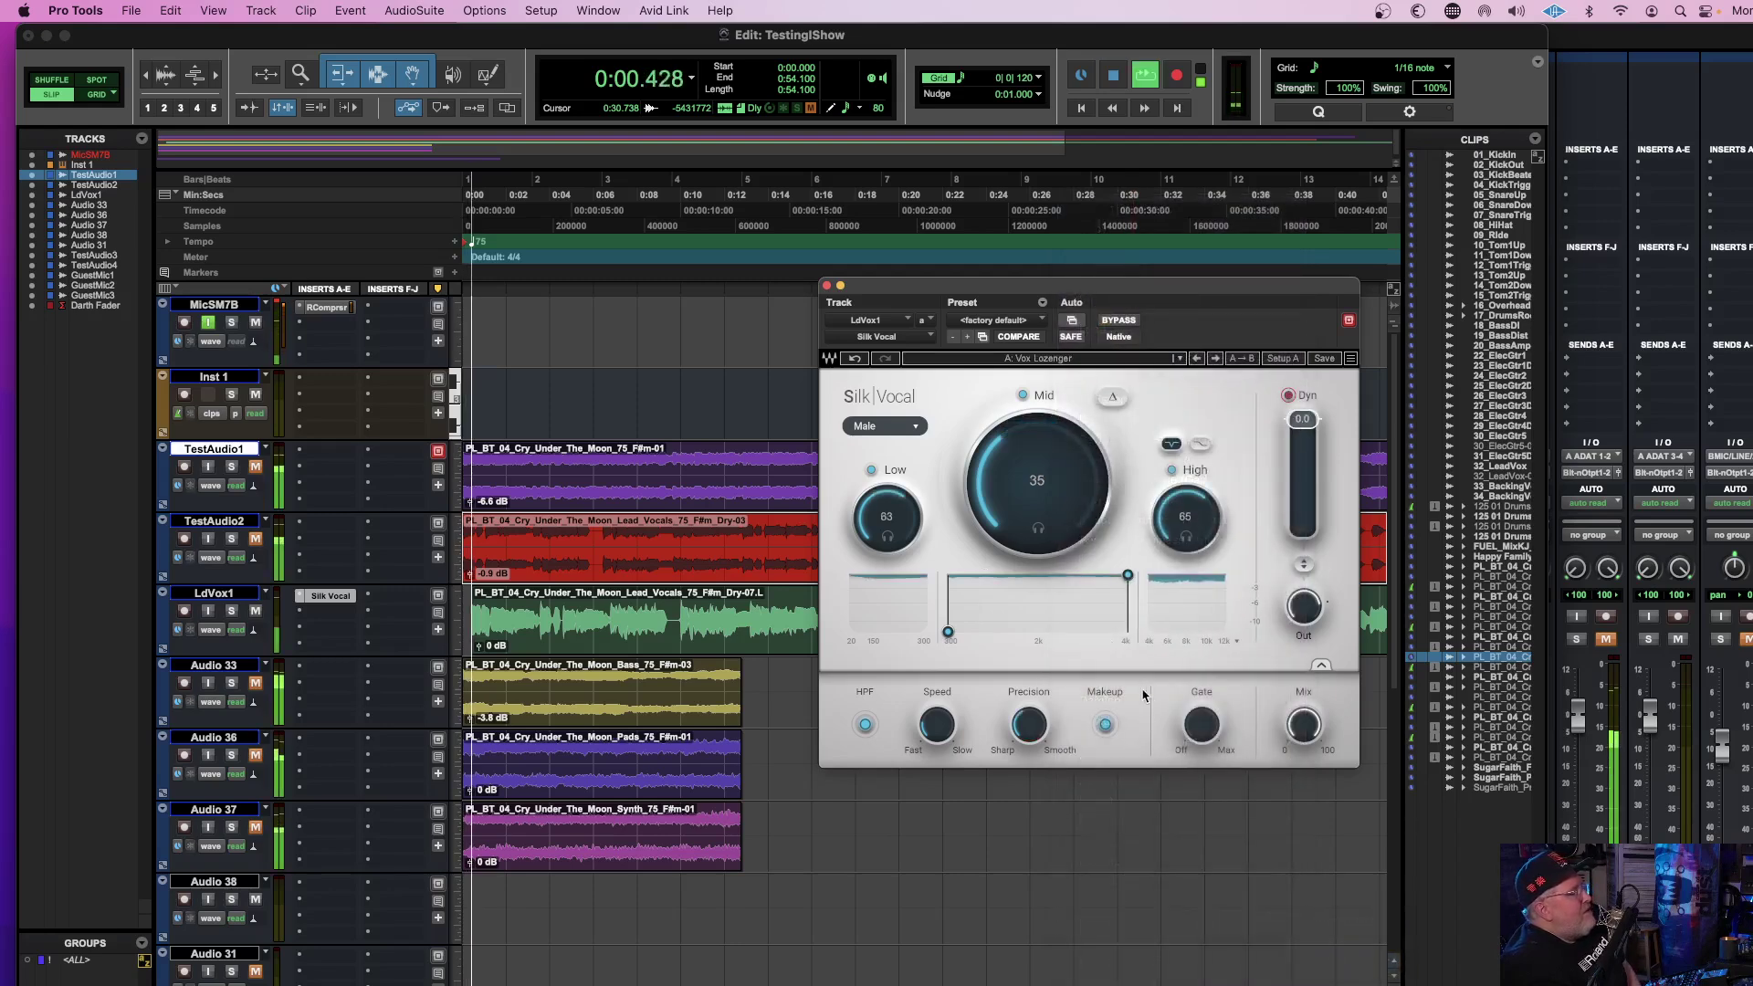
pyautogui.click(1038, 529)
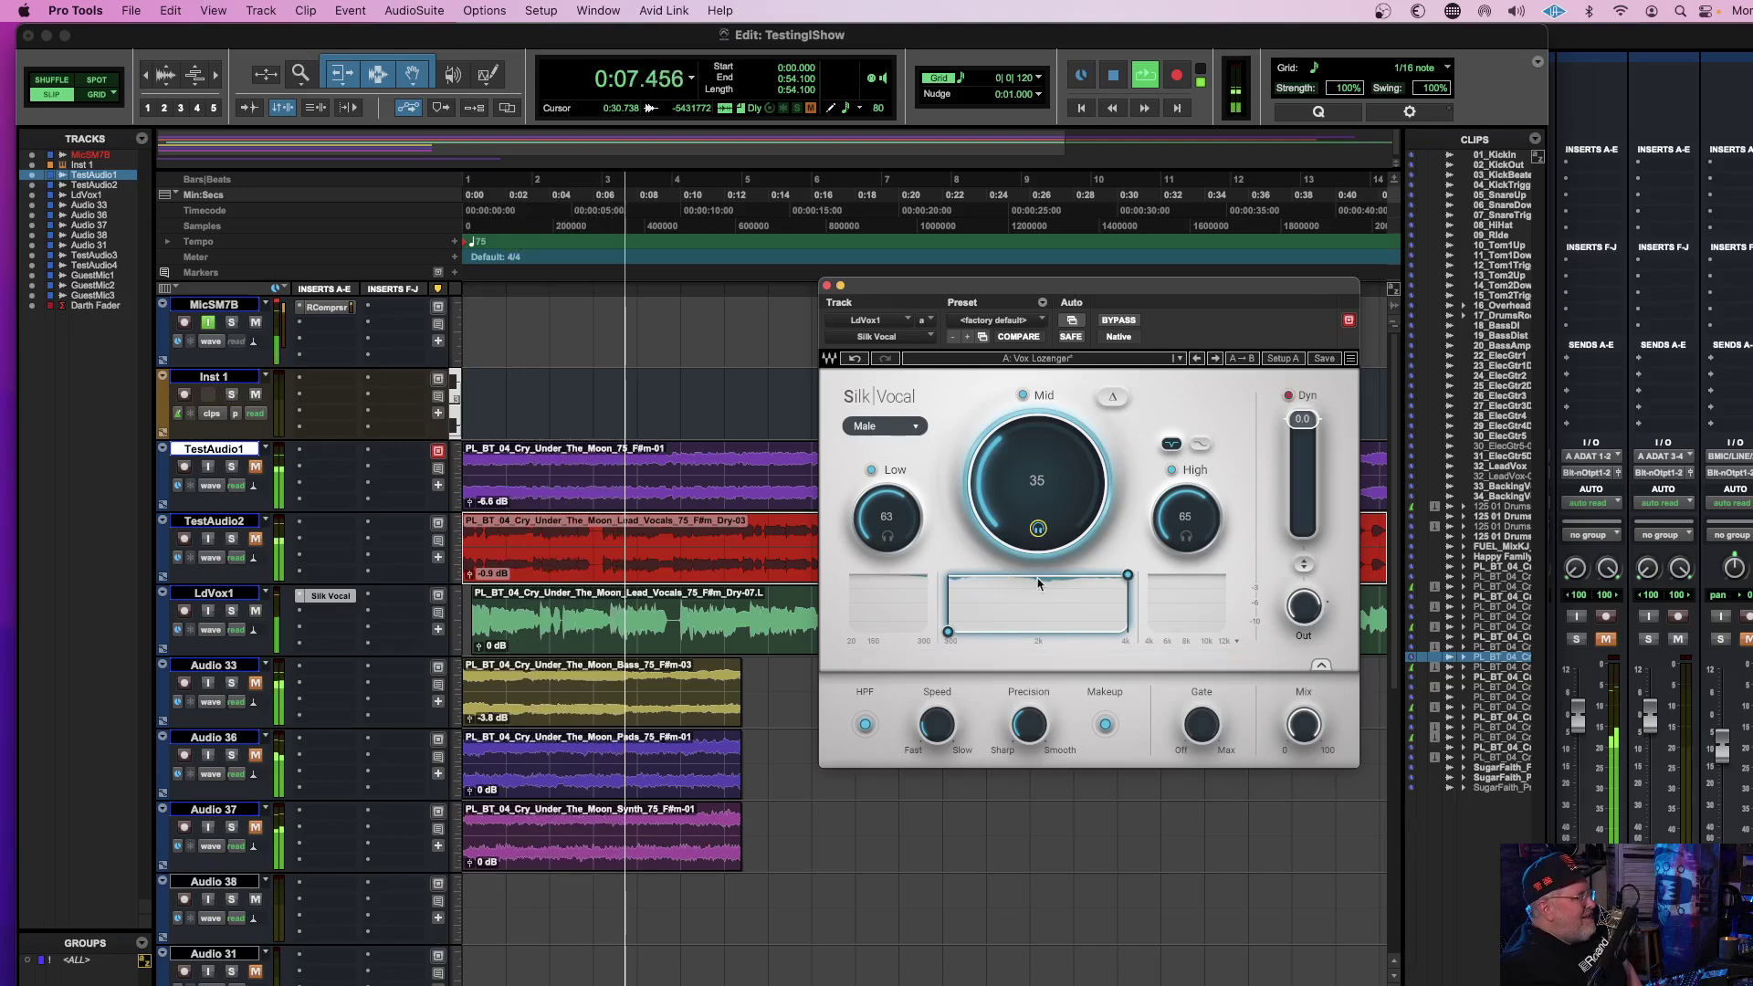
pyautogui.click(1038, 529)
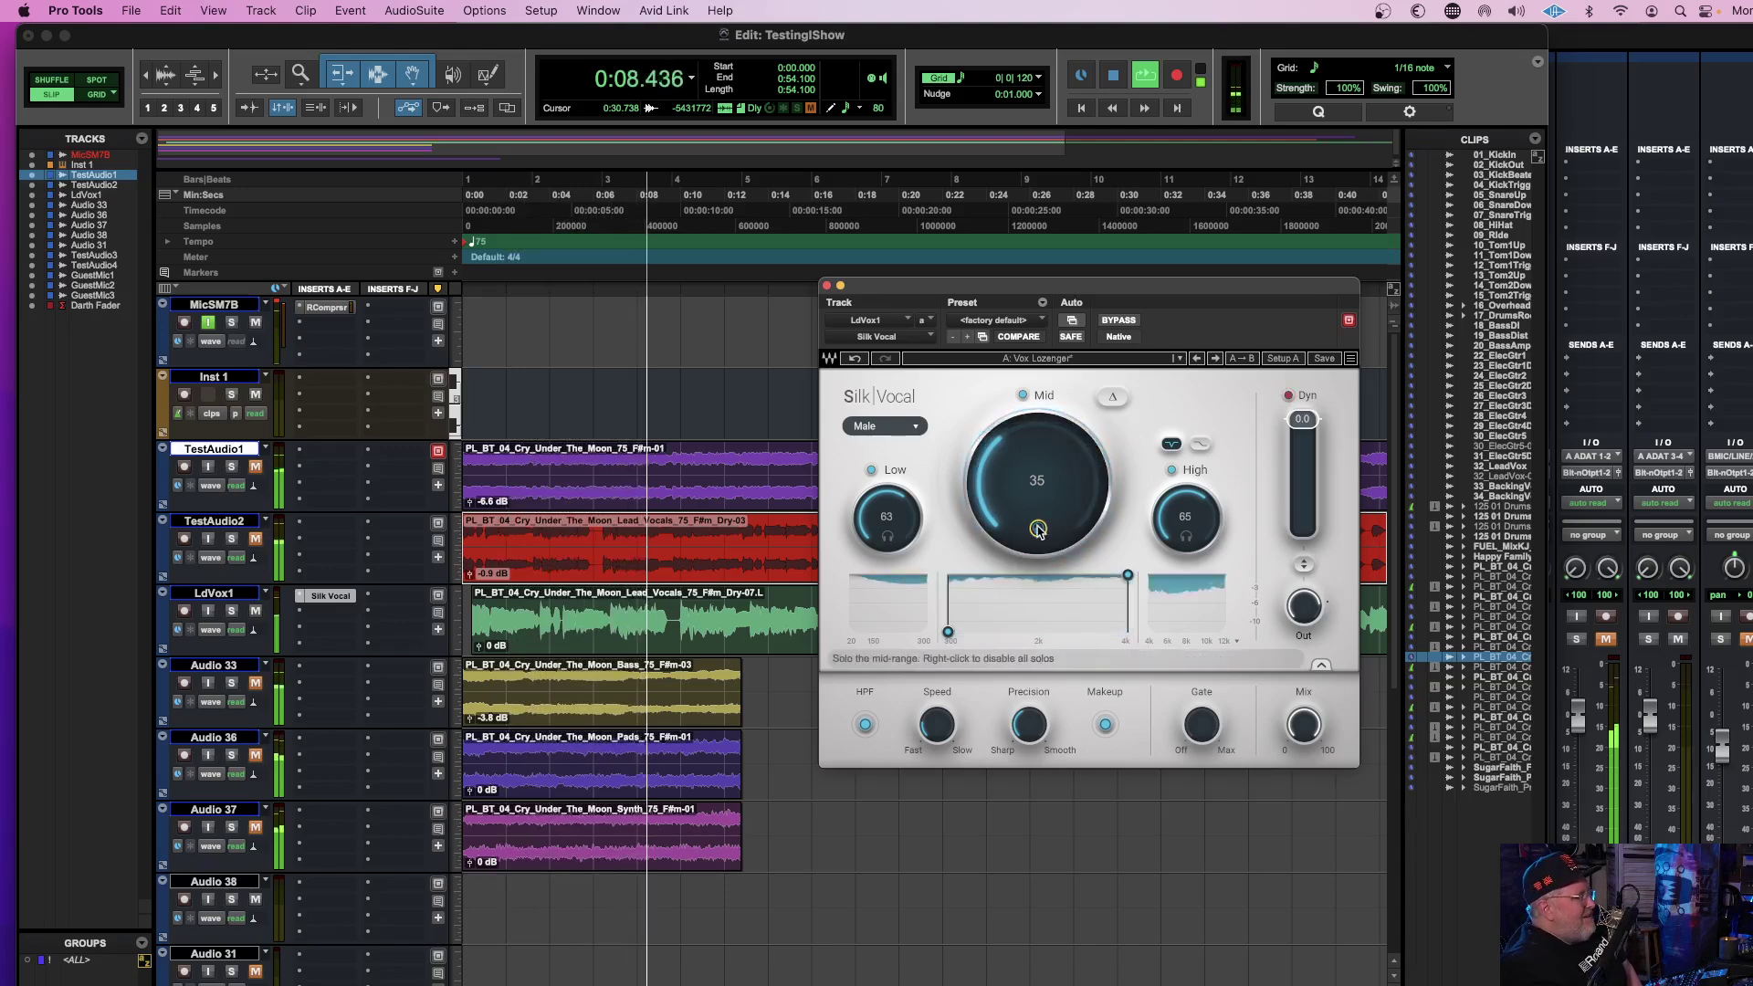
pyautogui.click(1185, 536)
pyautogui.click(1185, 536)
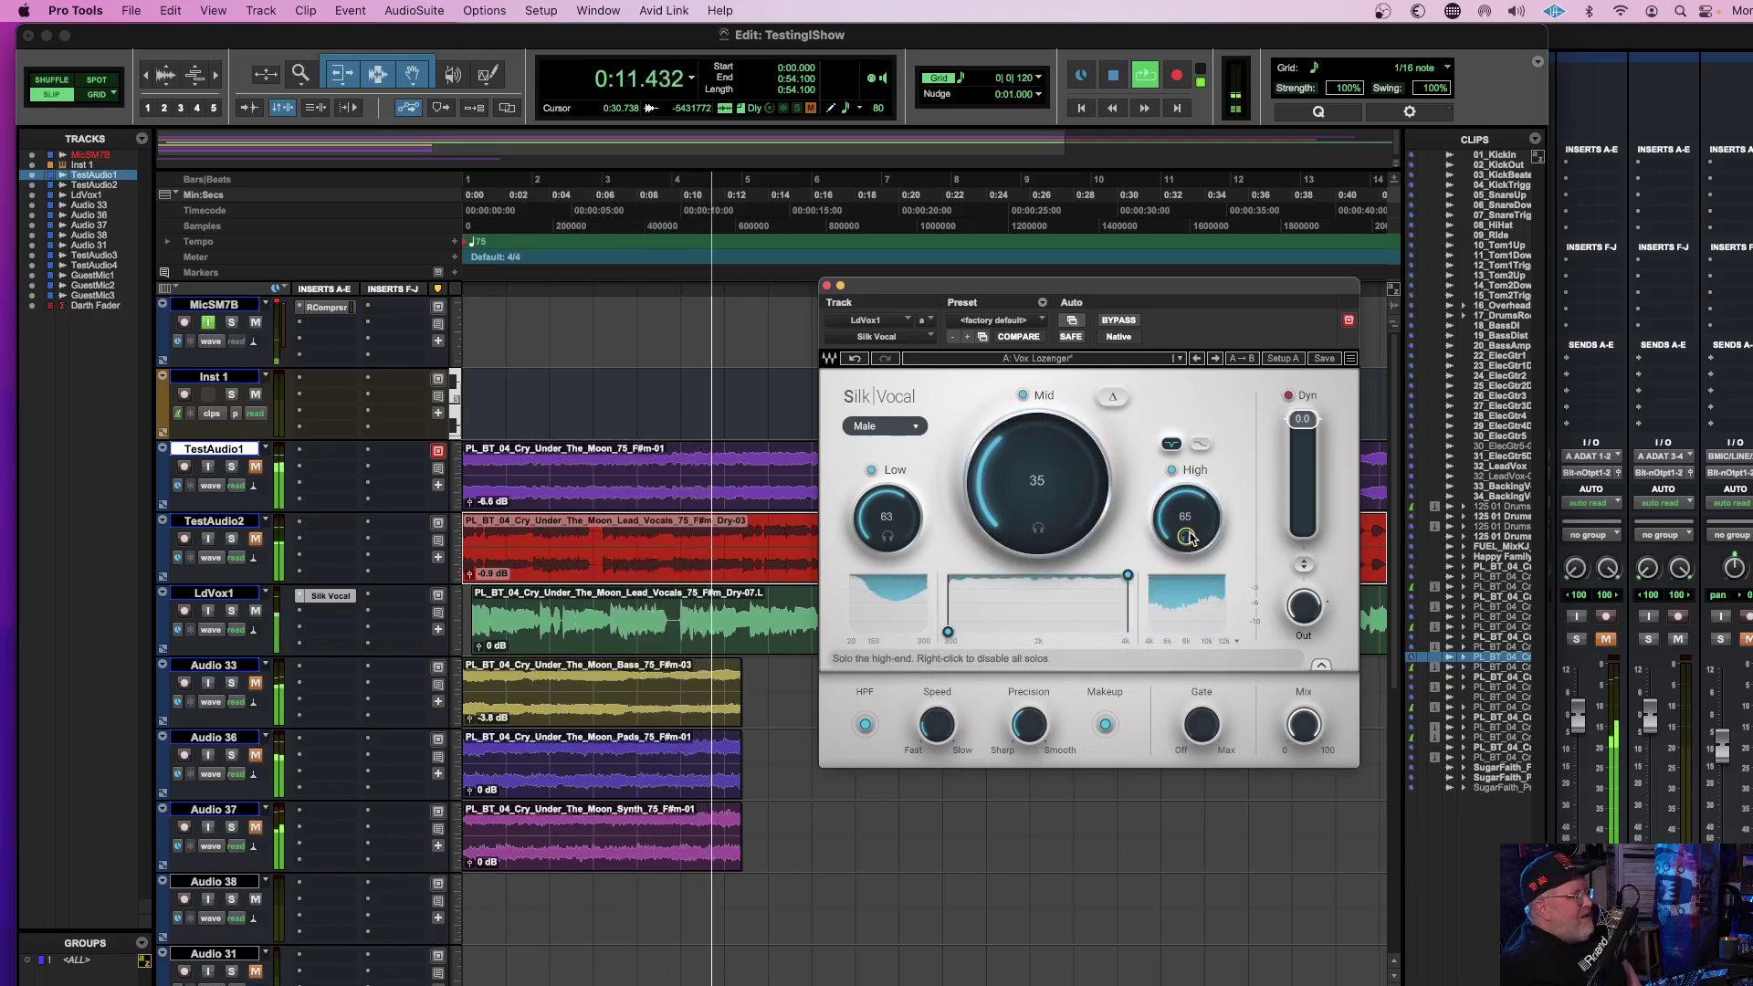
pyautogui.press('space')
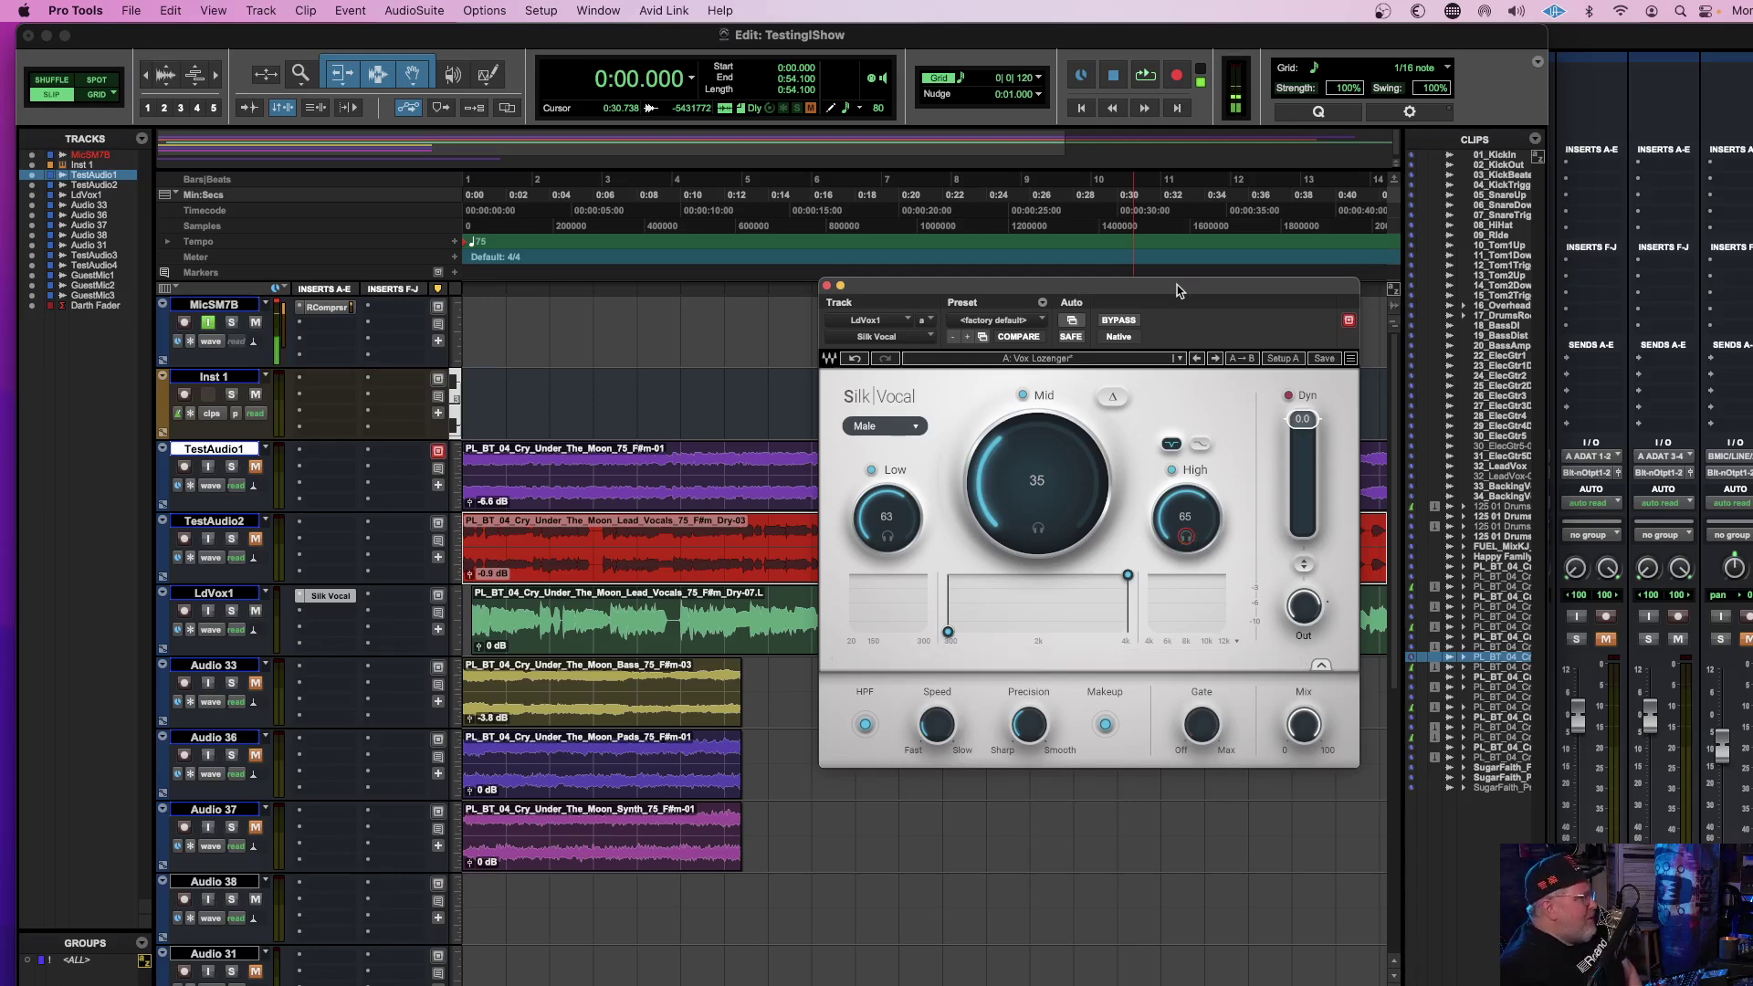
# Slow the Silk Vocal Speed to about 82 and play back to hear it.
pyautogui.moveTo(1178, 290); pyautogui.dragTo(1202, 236)
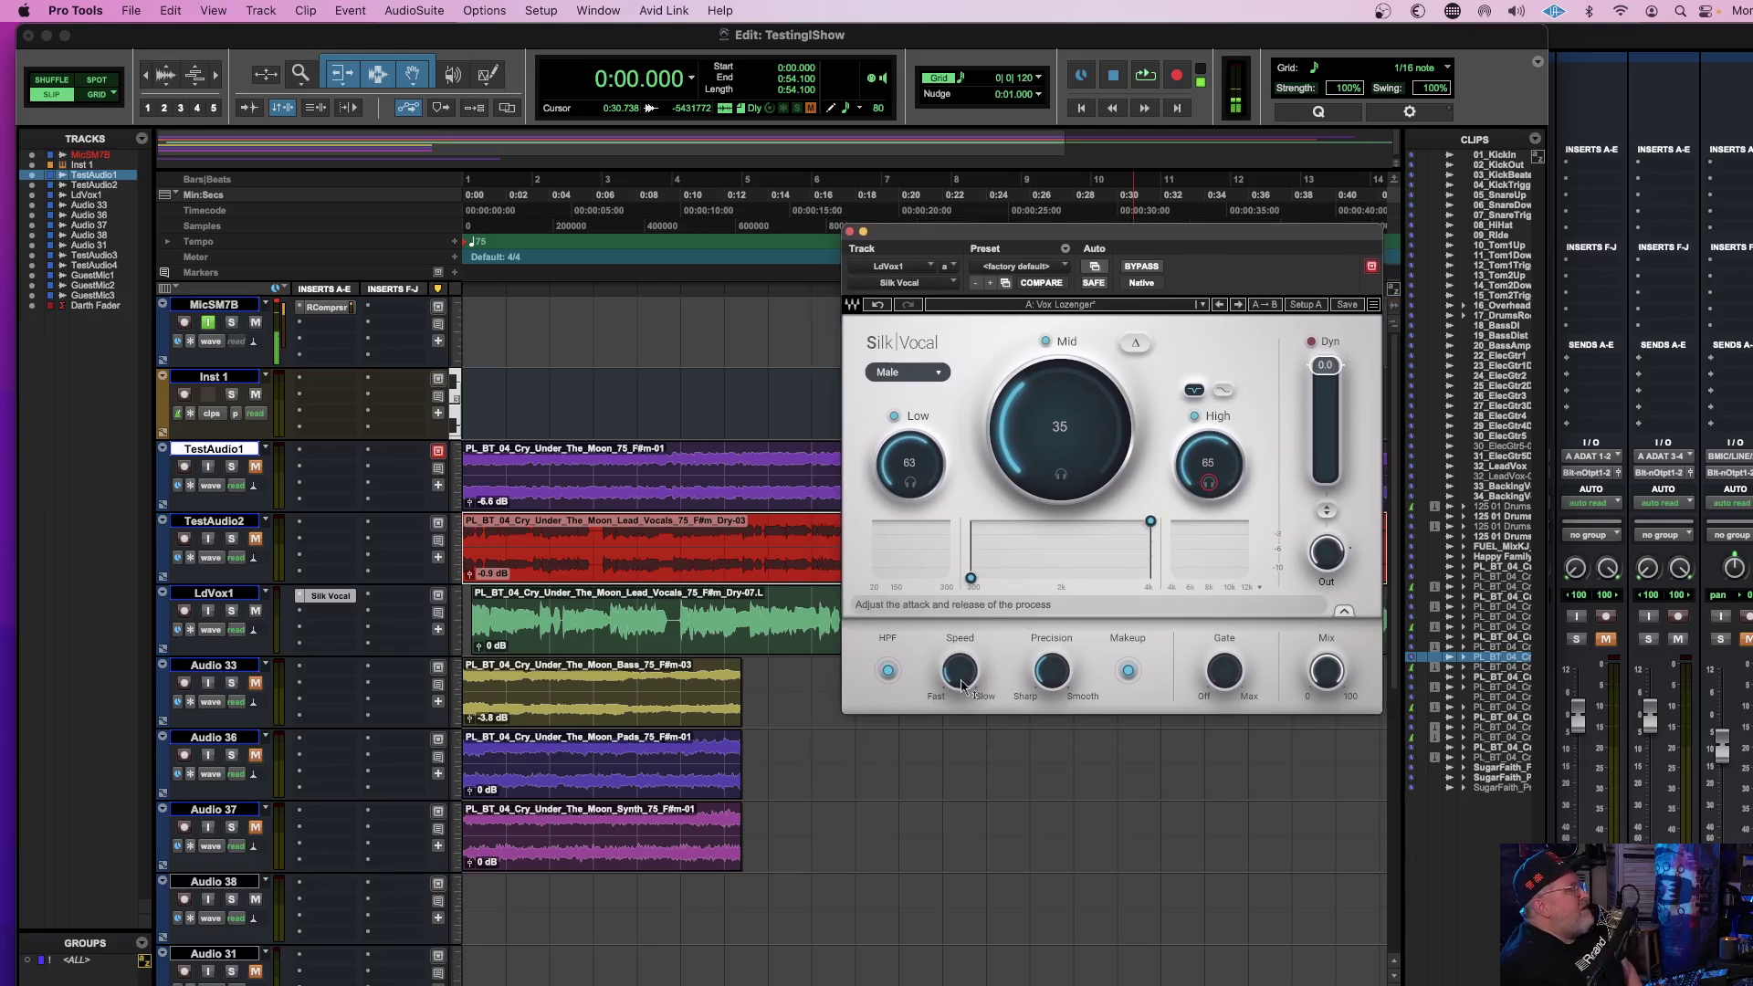
pyautogui.moveTo(966, 683); pyautogui.dragTo(956, 685)
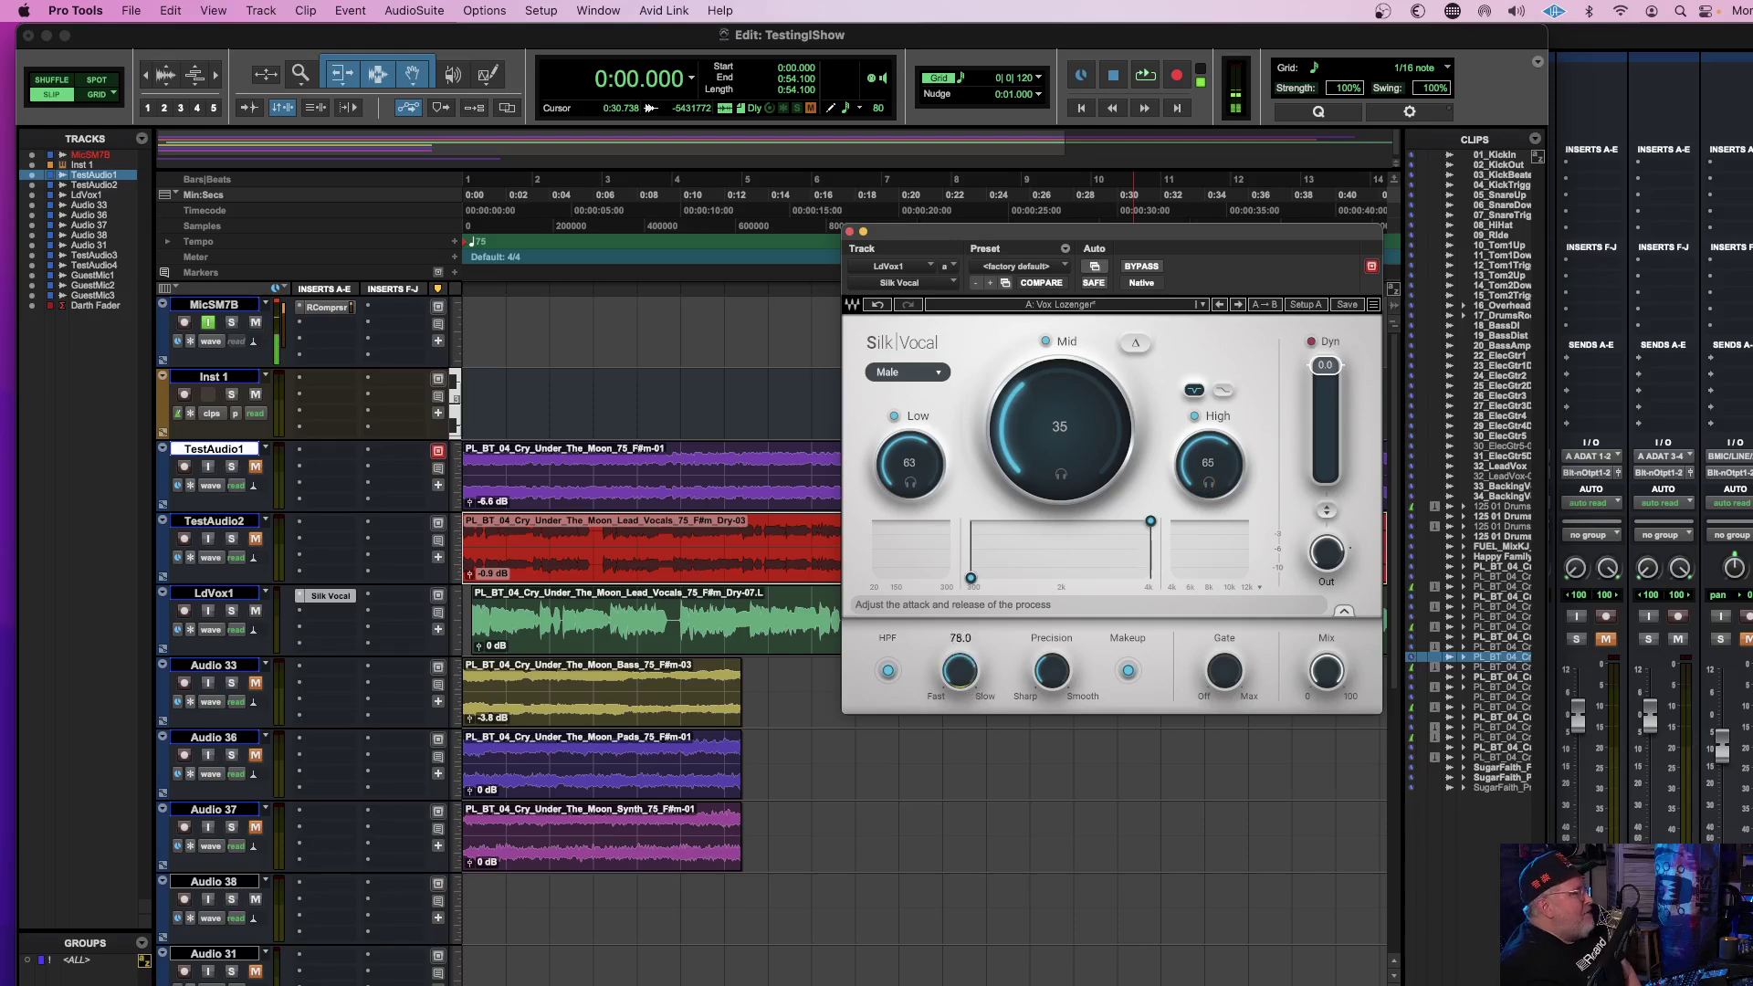
pyautogui.moveTo(959, 683); pyautogui.dragTo(956, 685)
pyautogui.press('space')
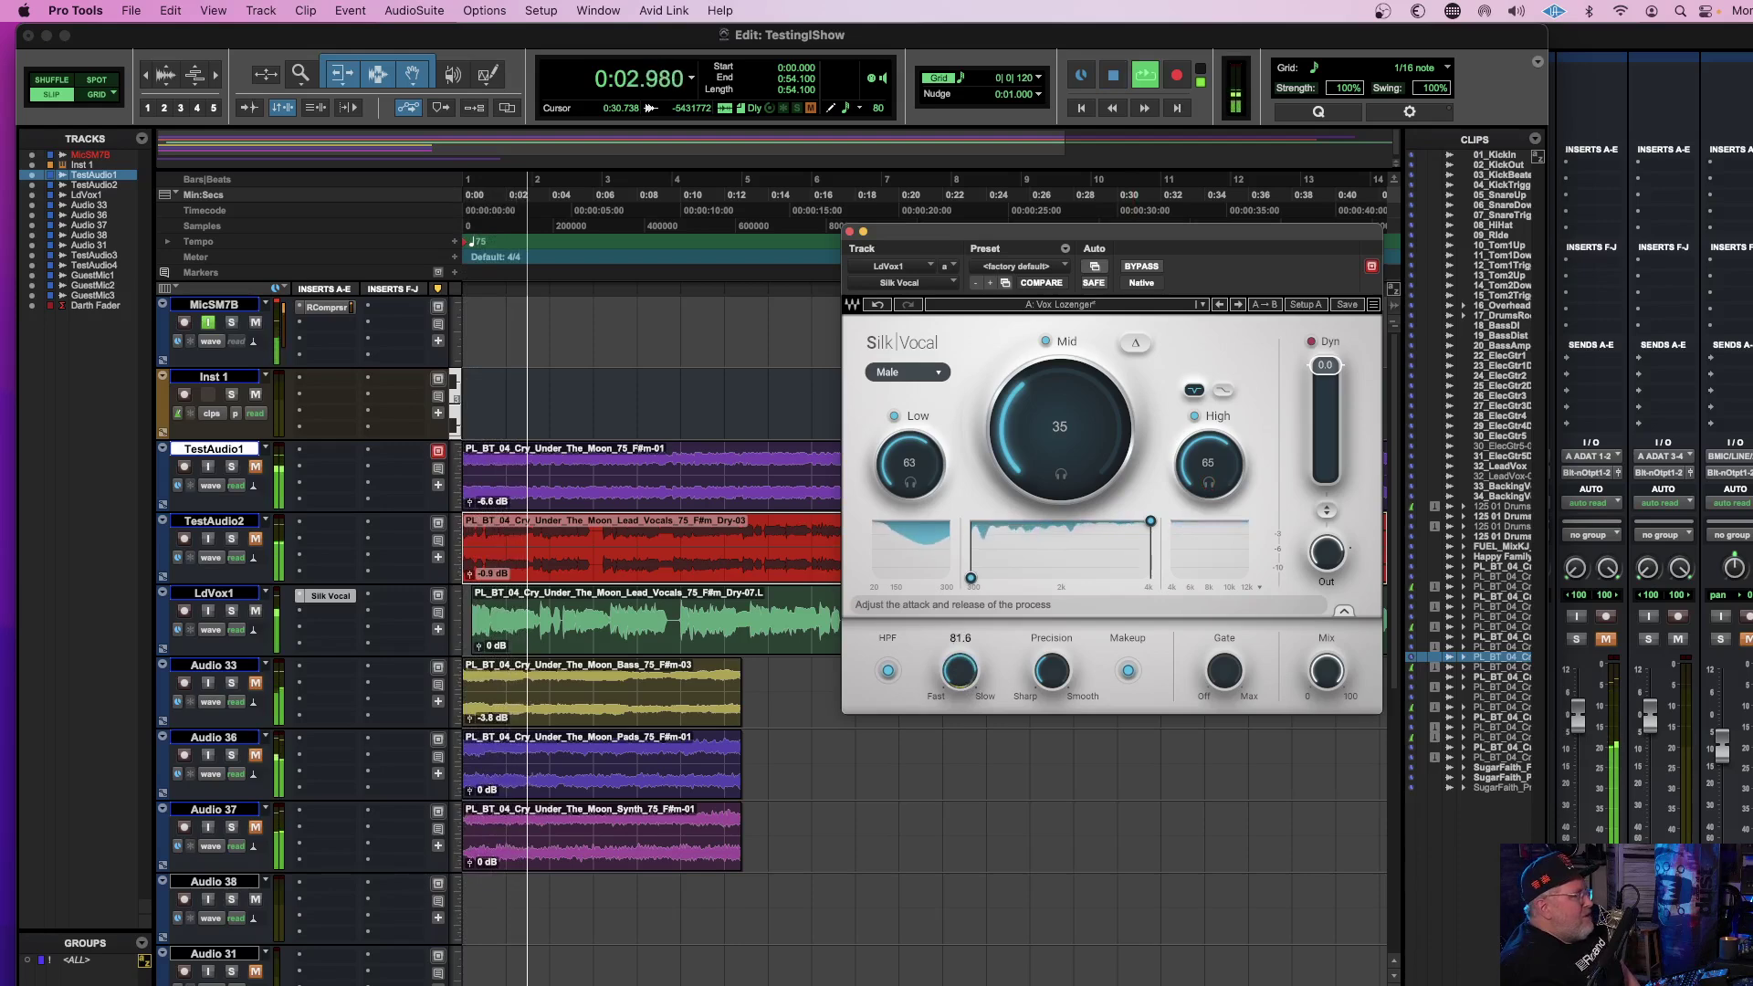
# Pull the dynamics down to -10.1, adjust the Mix, and set the Gate to -80.0.
pyautogui.moveTo(1326, 366); pyautogui.dragTo(1326, 397)
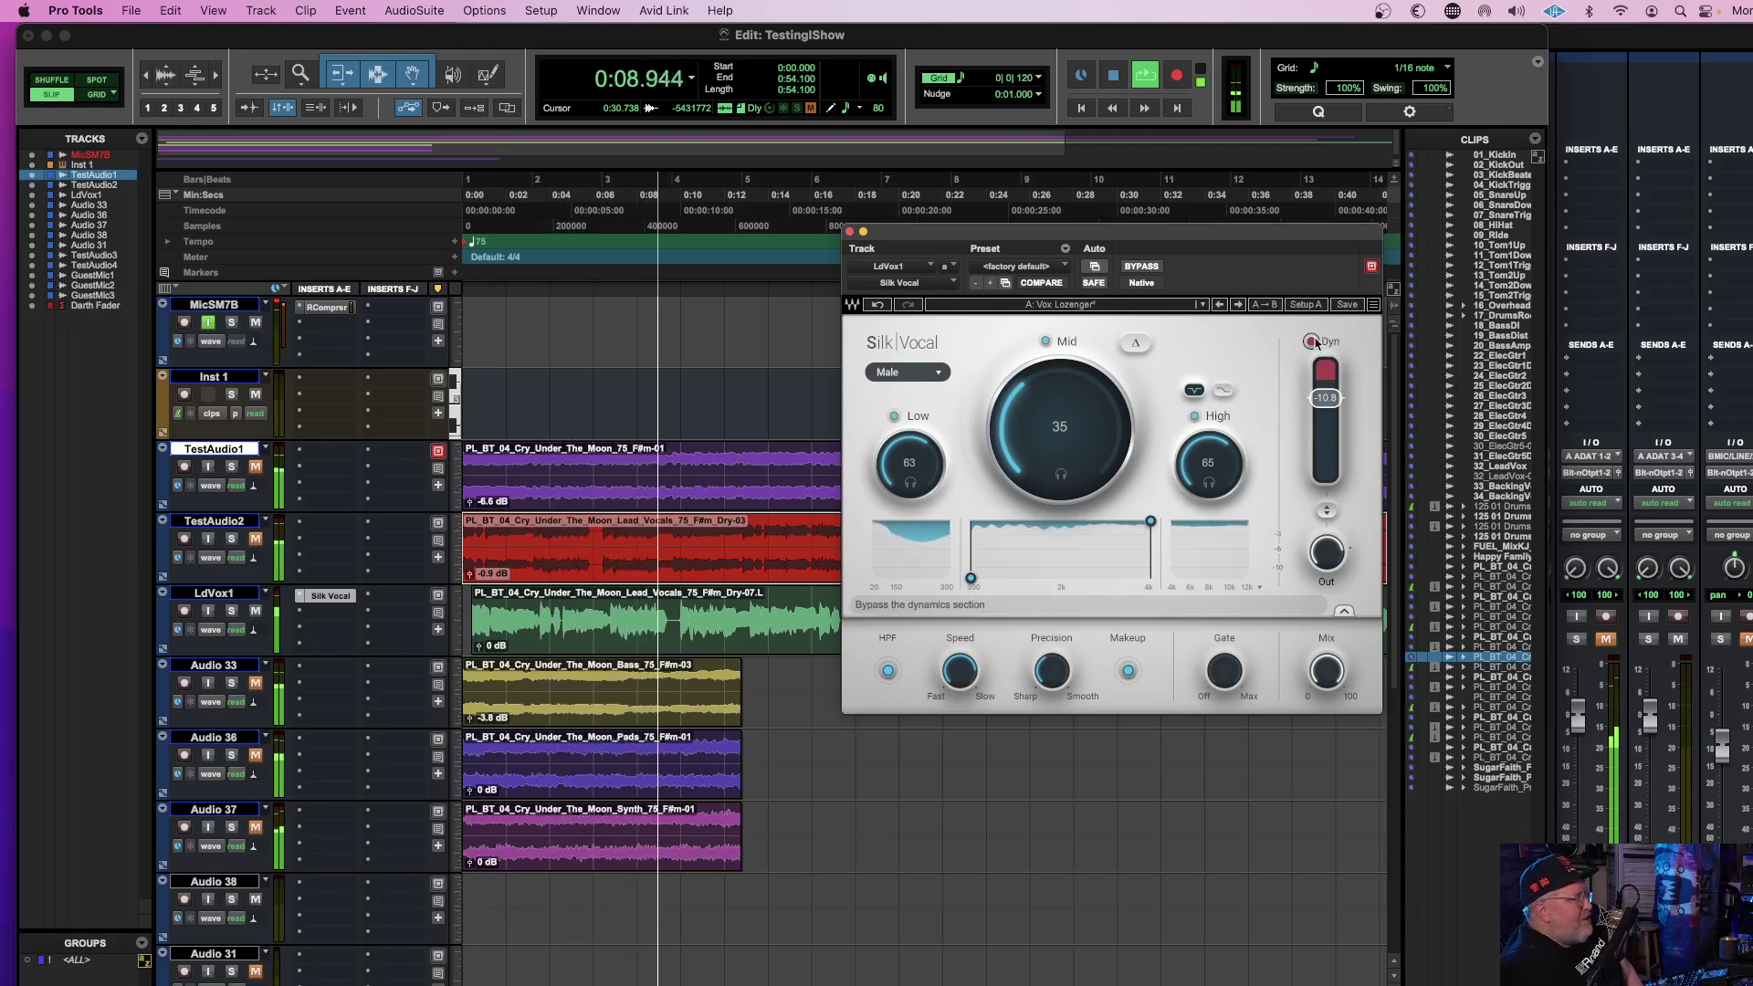
pyautogui.moveTo(1326, 397); pyautogui.dragTo(1326, 395)
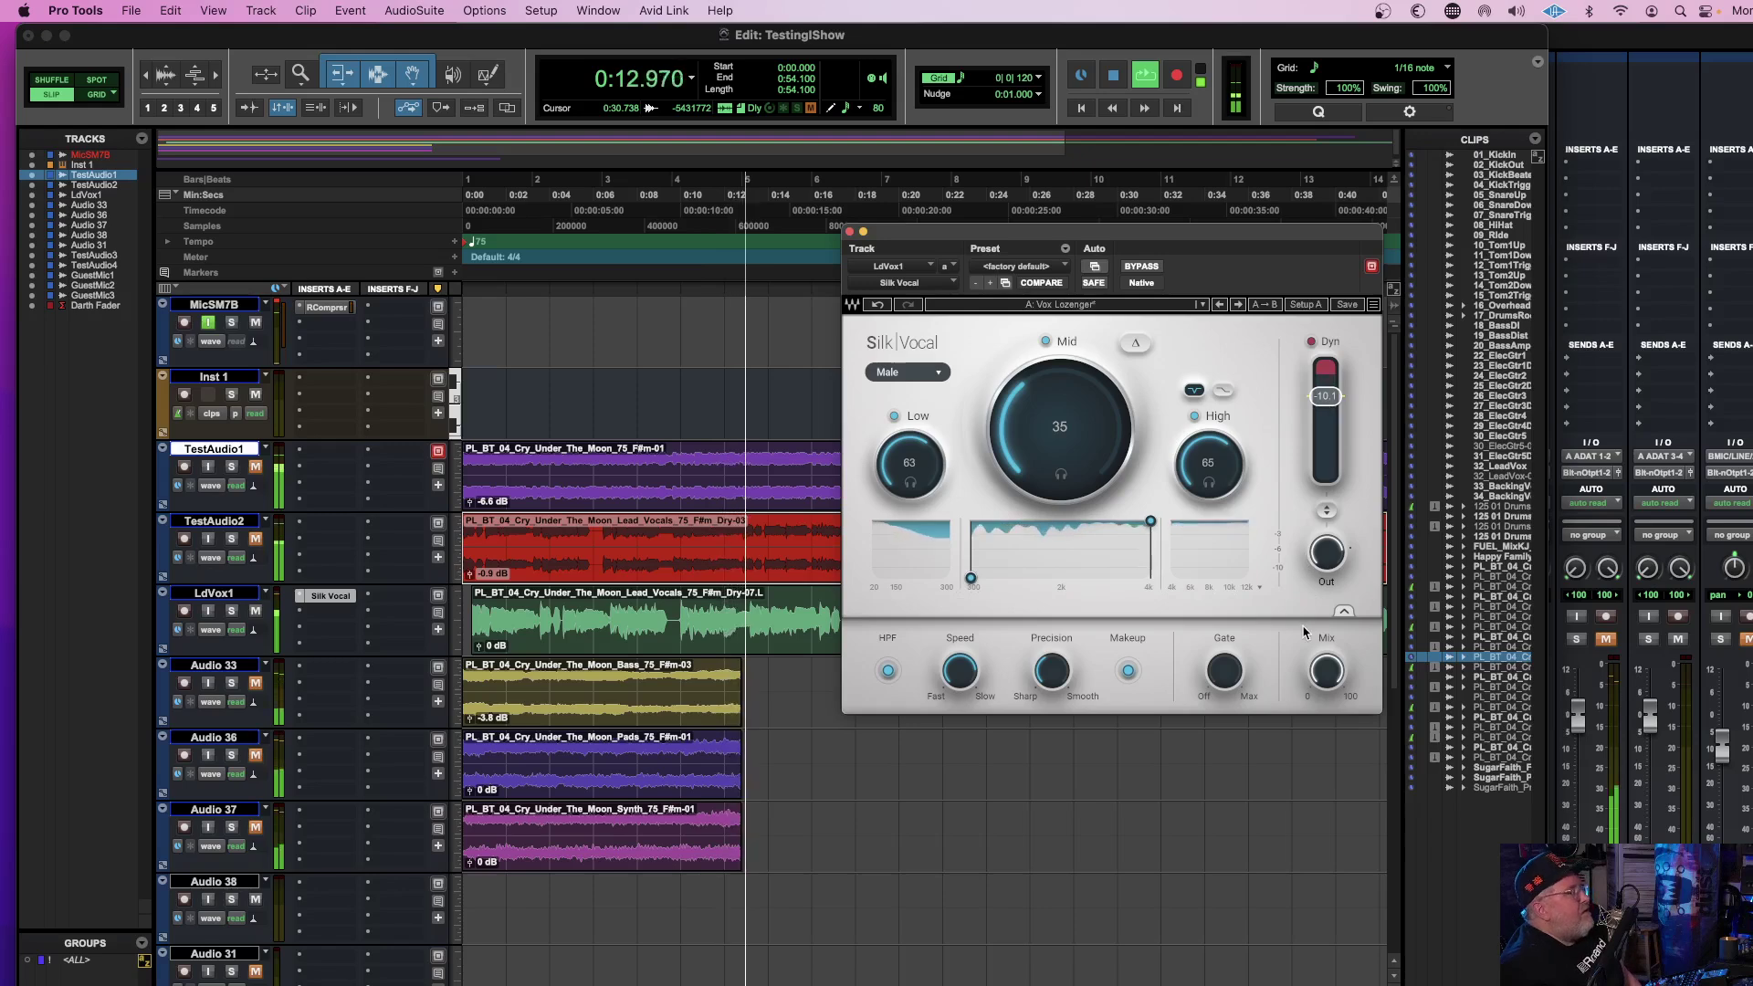
pyautogui.press('space')
pyautogui.moveTo(1325, 671); pyautogui.dragTo(1325, 692)
pyautogui.moveTo(1232, 658); pyautogui.dragTo(1232, 665)
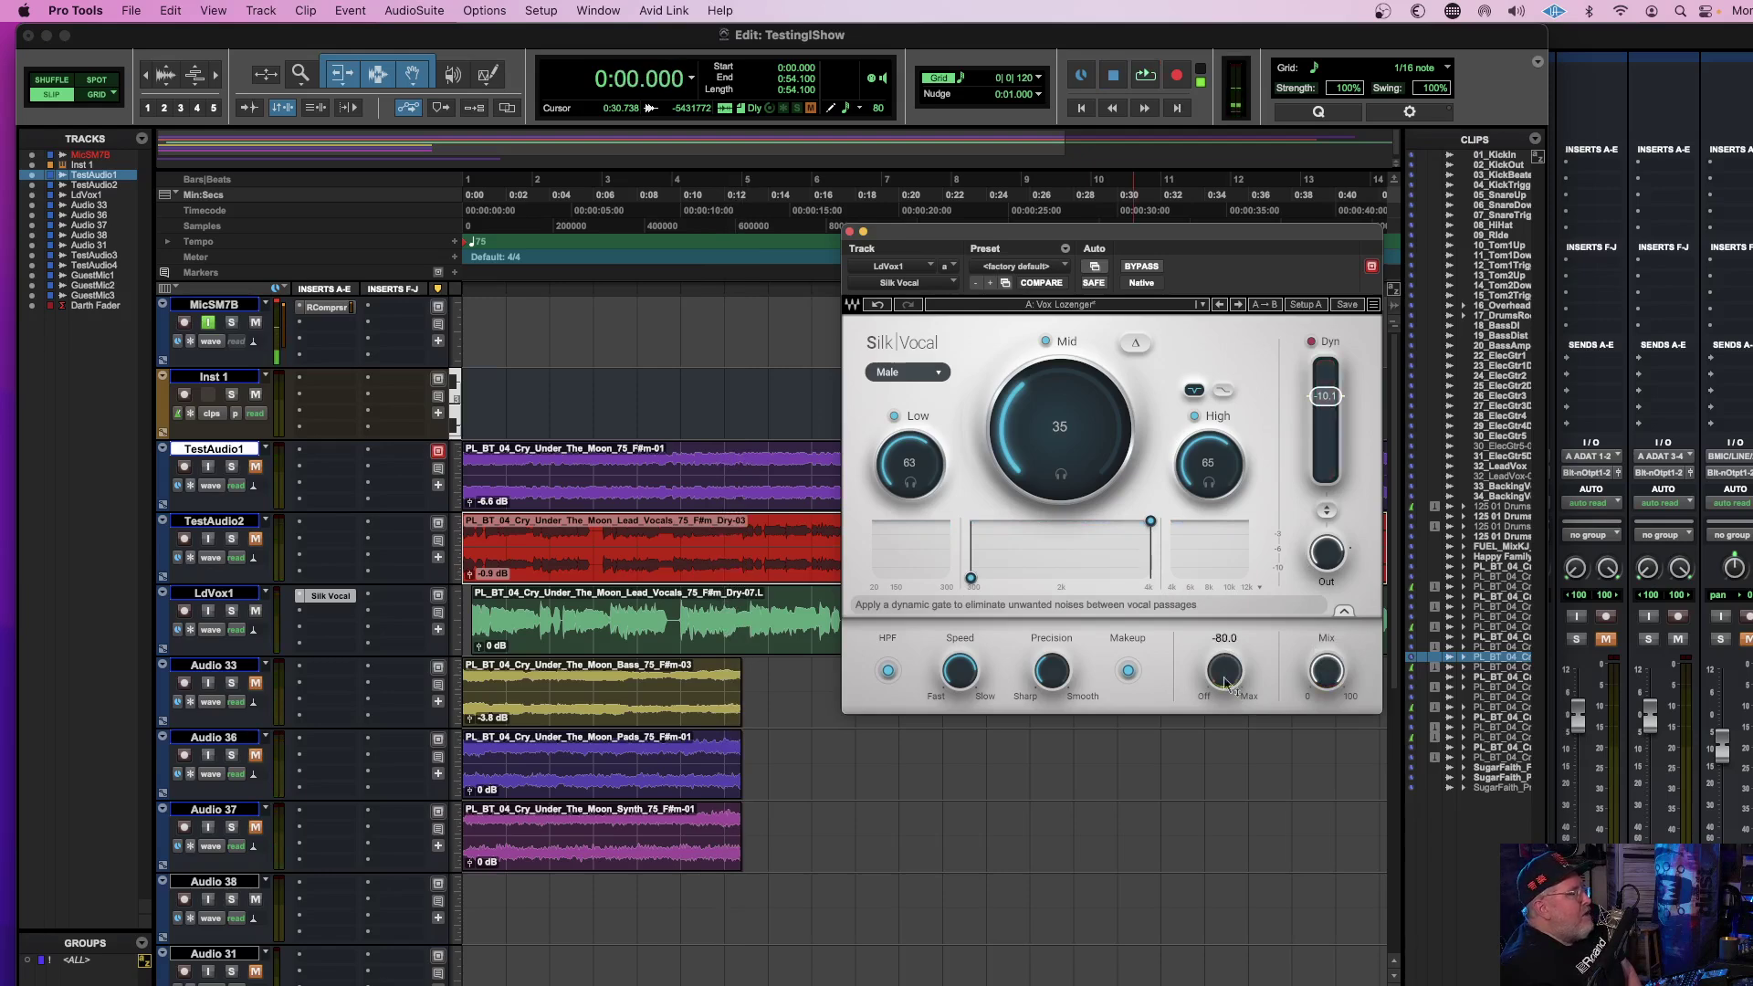